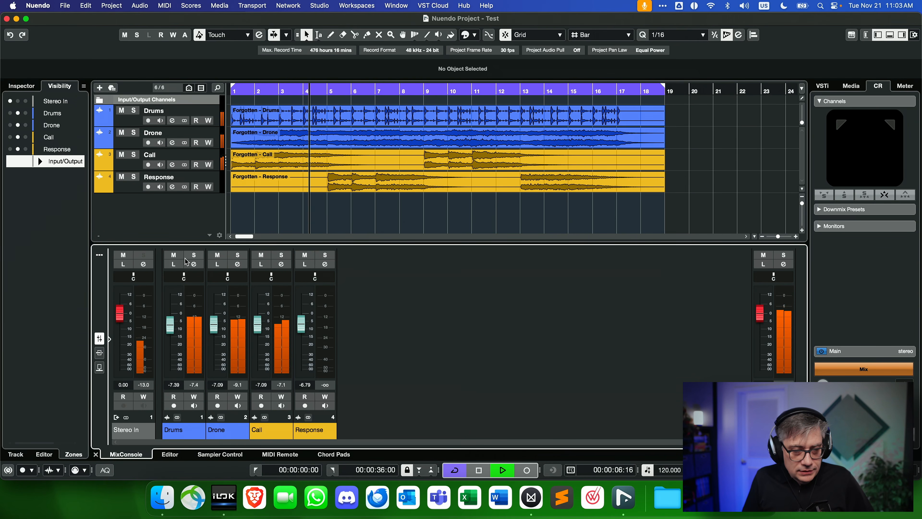
Step: Audition the Drums, Drone, Call and Response tracks by soloing them in turn during playback, finishing with all solos cleared and playback stopped
left_click(193, 256)
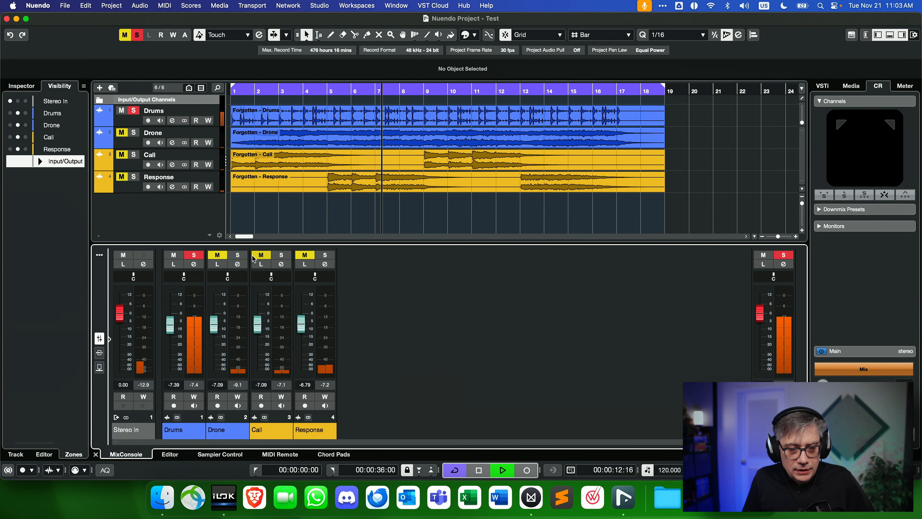
left_click(238, 256)
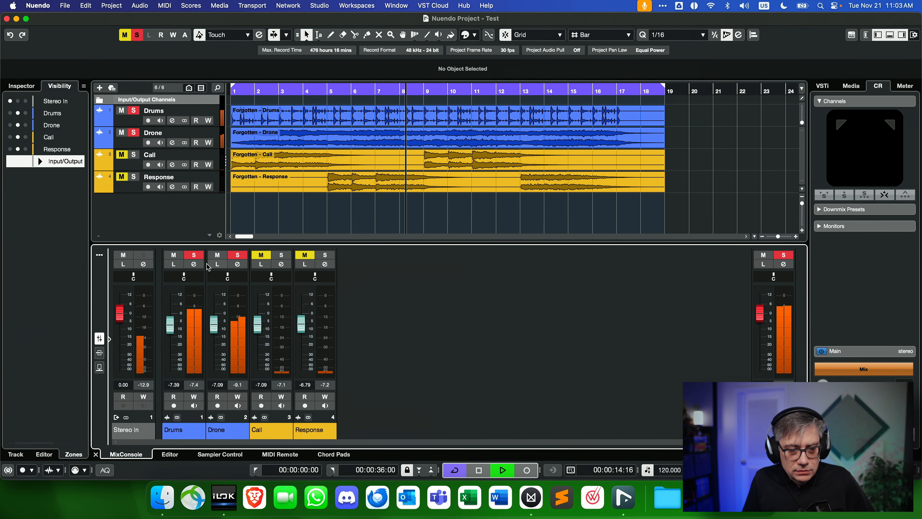
left_click(194, 256)
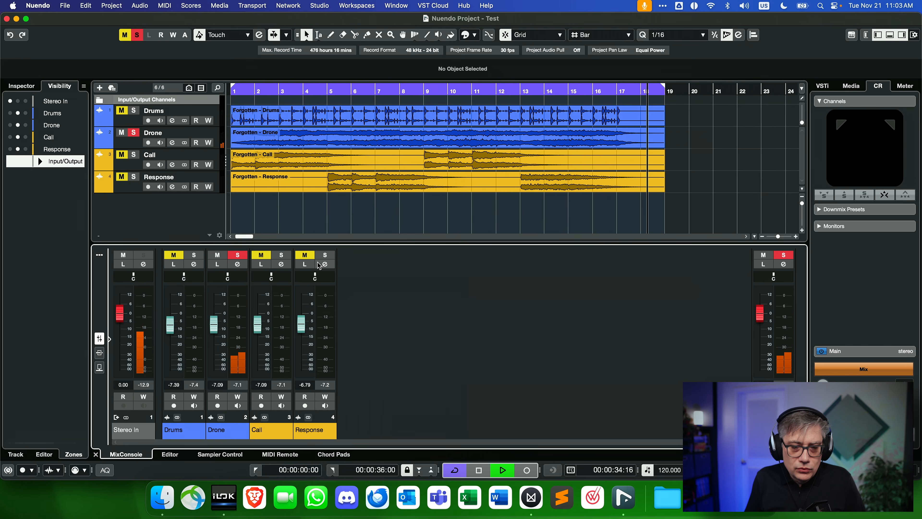
left_click(282, 255)
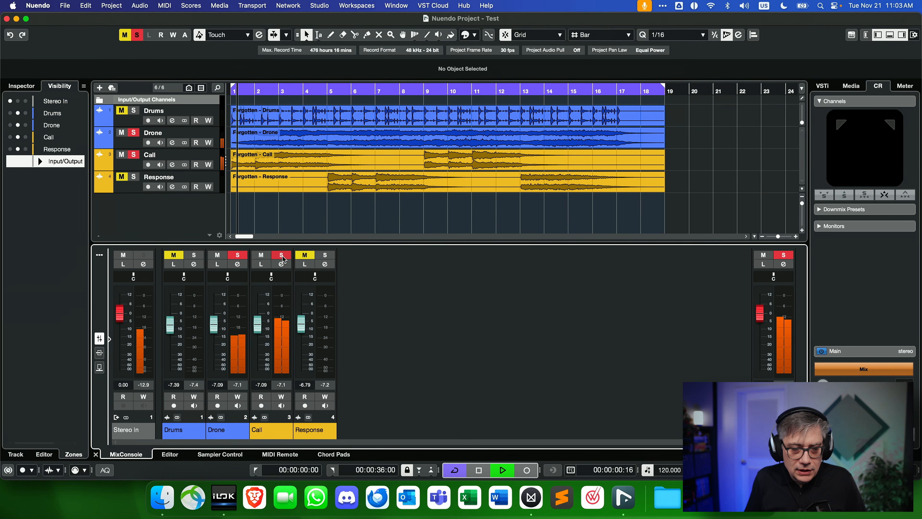
left_click(223, 257)
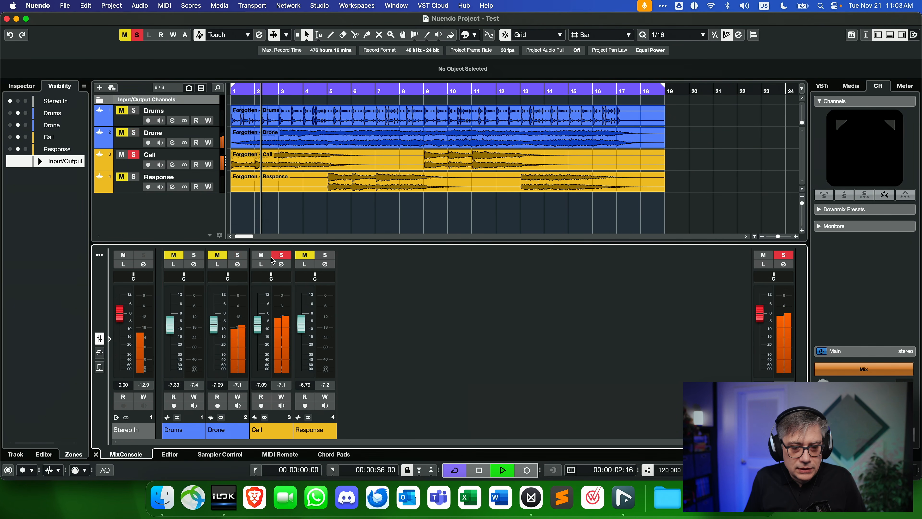
left_click(325, 255)
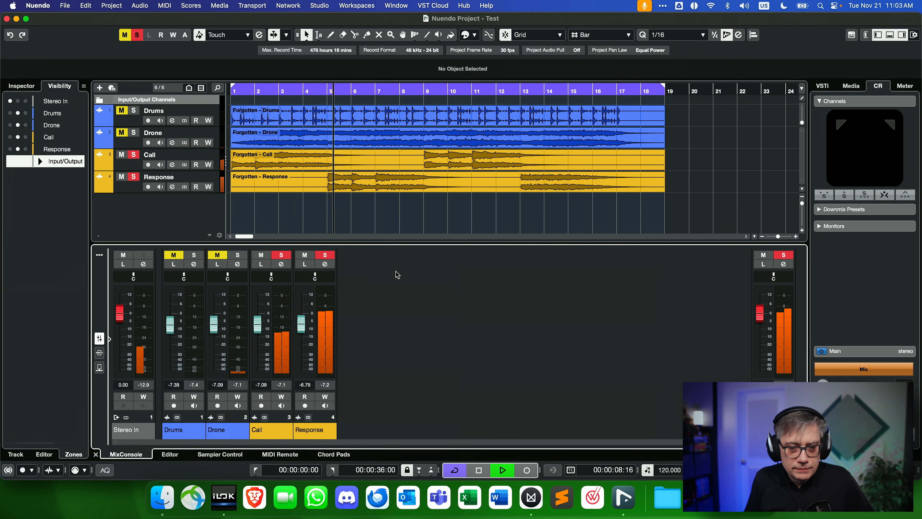
left_click(282, 256)
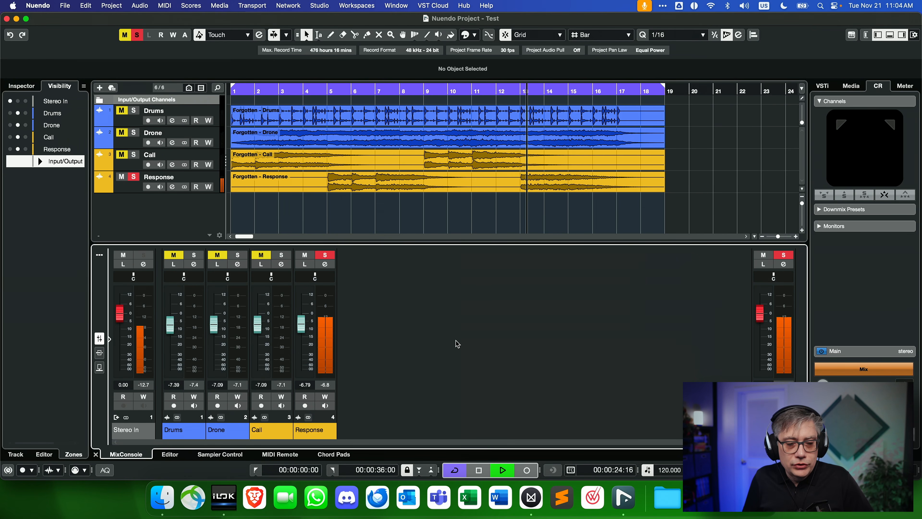
left_click(323, 254)
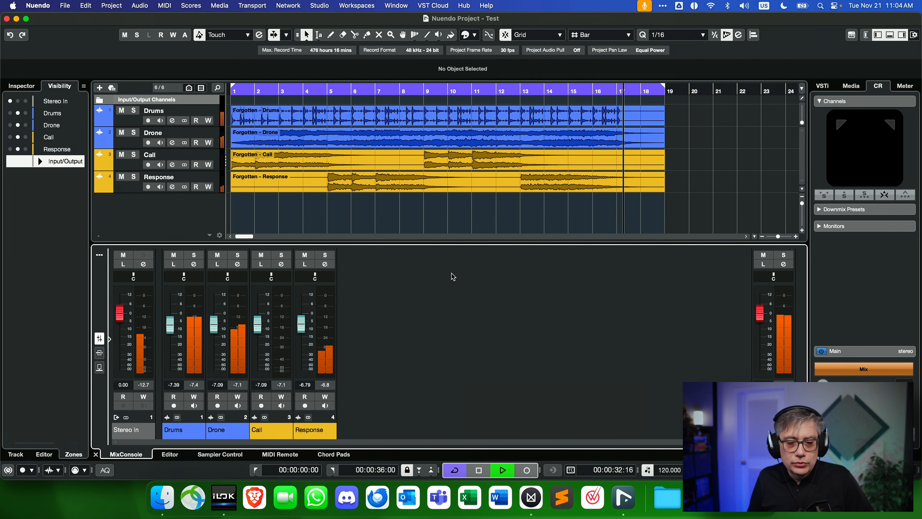
key("space")
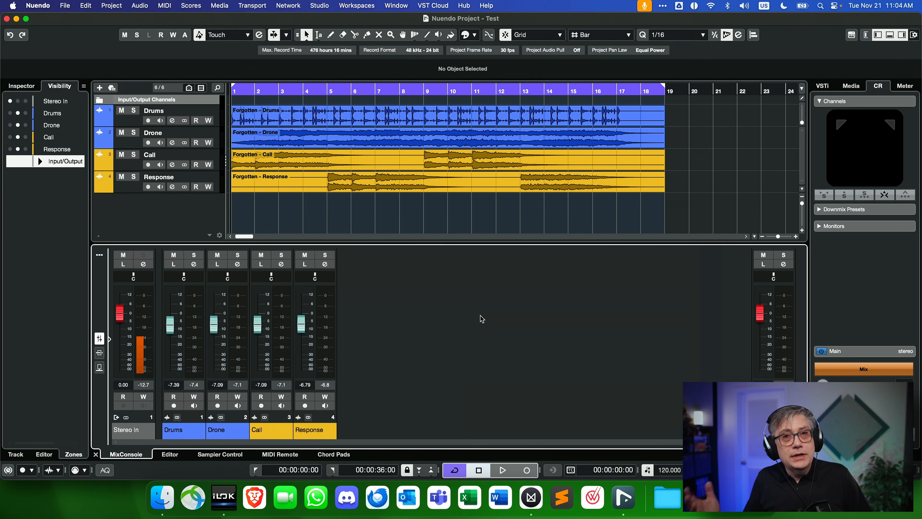
Step: Add a group track named Atmos Bus with the 7.1.4 configuration, created inside a folder and output to Stereo Out
right_click(473, 283)
left_click(513, 298)
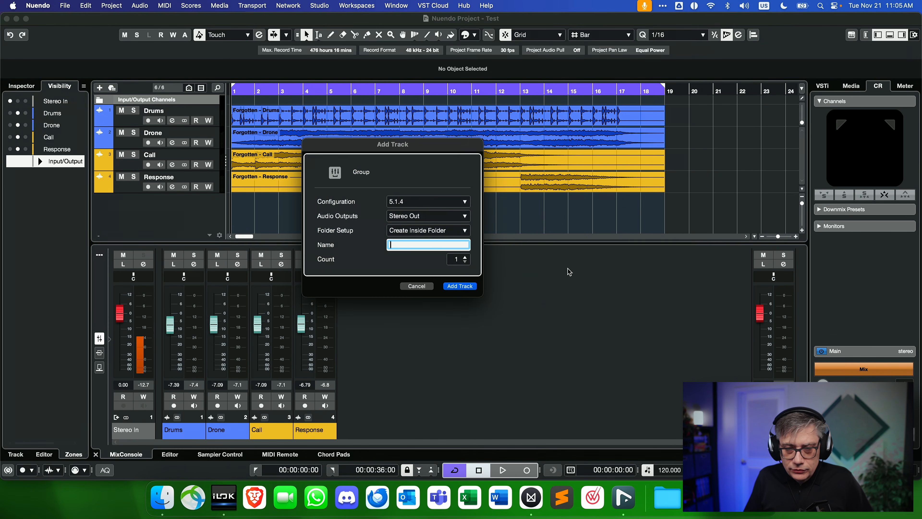
left_click(426, 202)
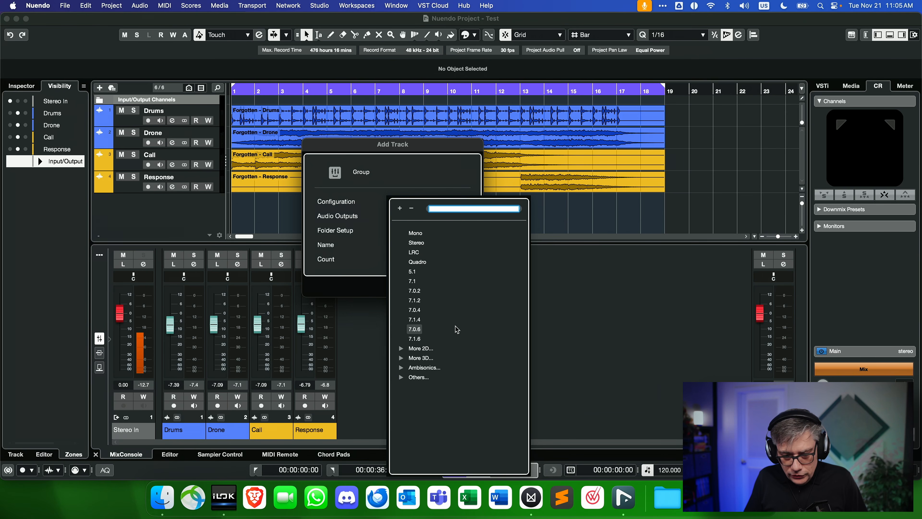
left_click(414, 319)
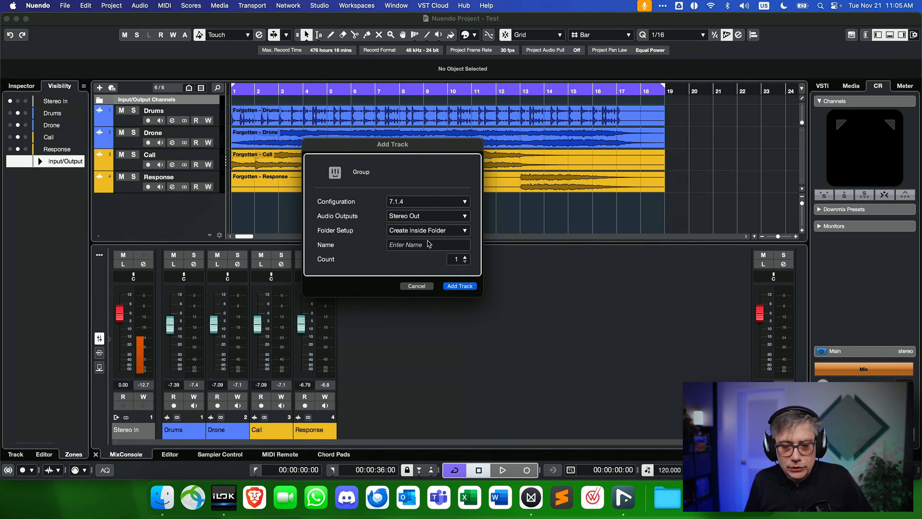
left_click(425, 245)
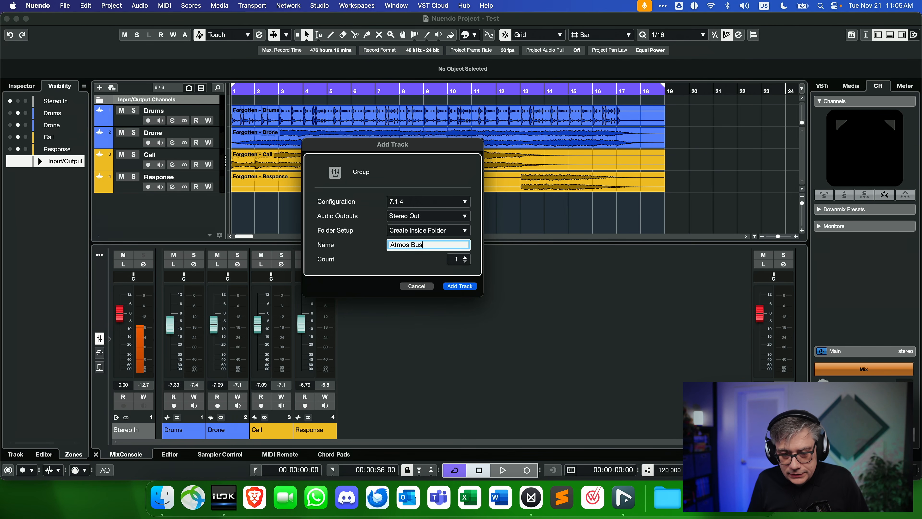
left_click(457, 287)
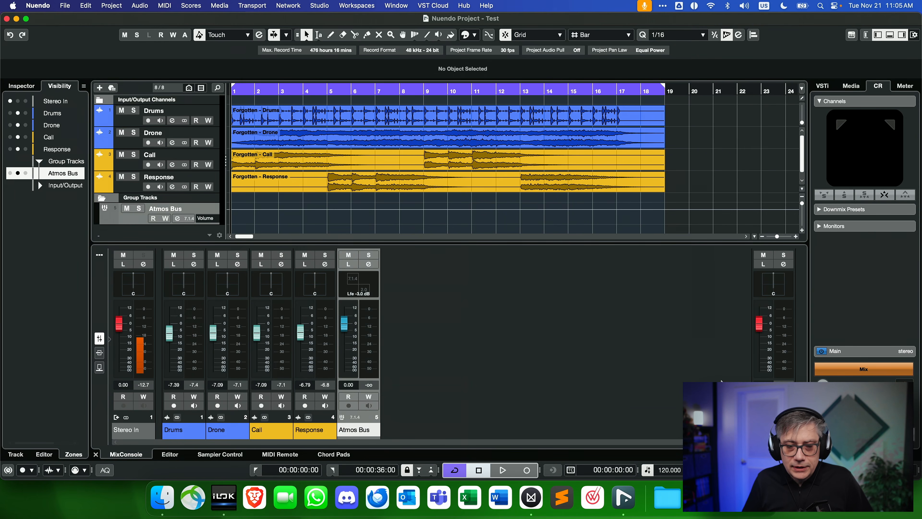
Step: Insert Renderer for Dolby Atmos in the first insert slot of the Atmos Bus channel
left_click(368, 265)
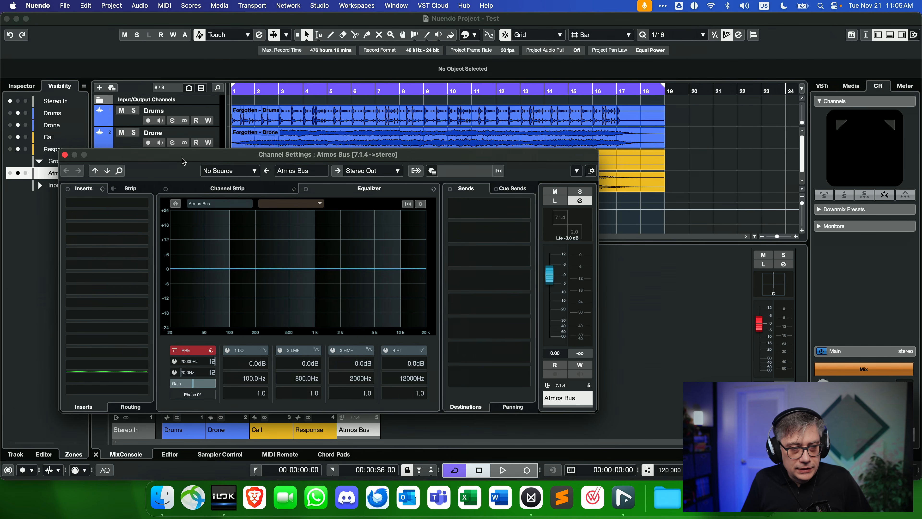
left_click_drag(182, 158, 229, 86)
left_click(196, 132)
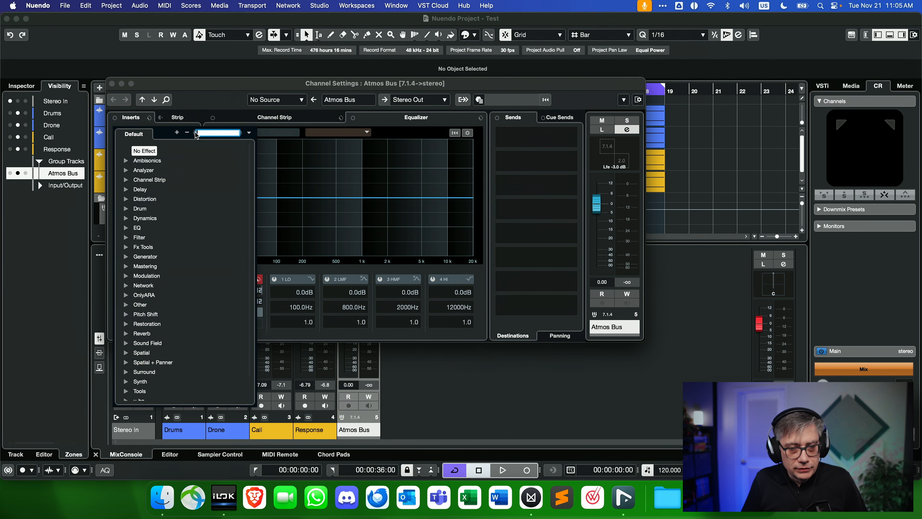
type("render")
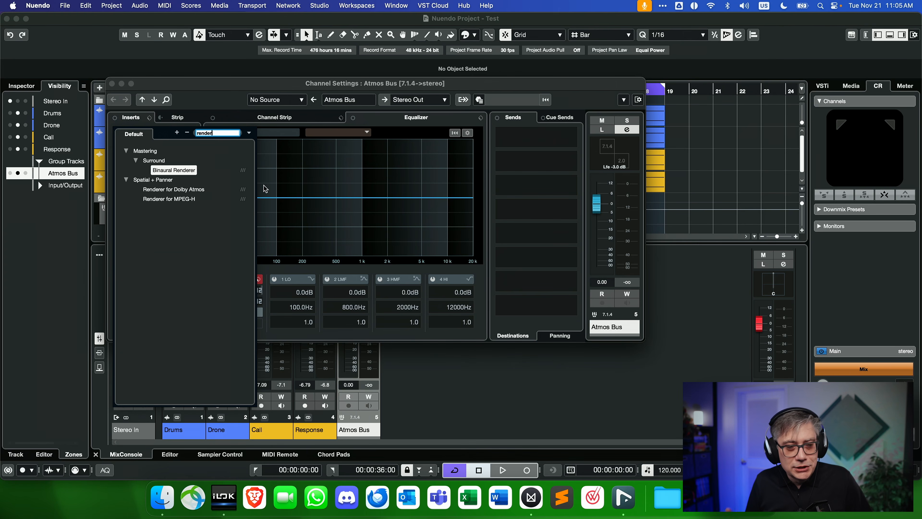
left_click(181, 189)
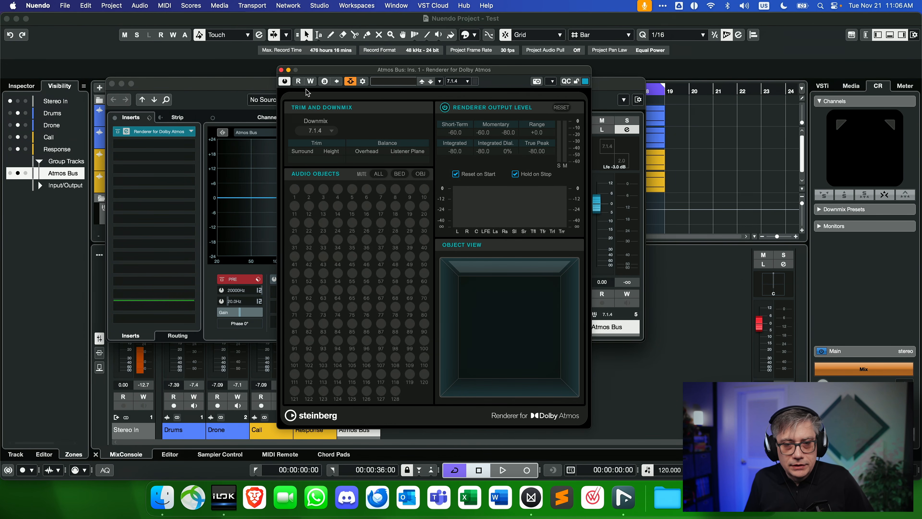
left_click_drag(319, 72, 319, 71)
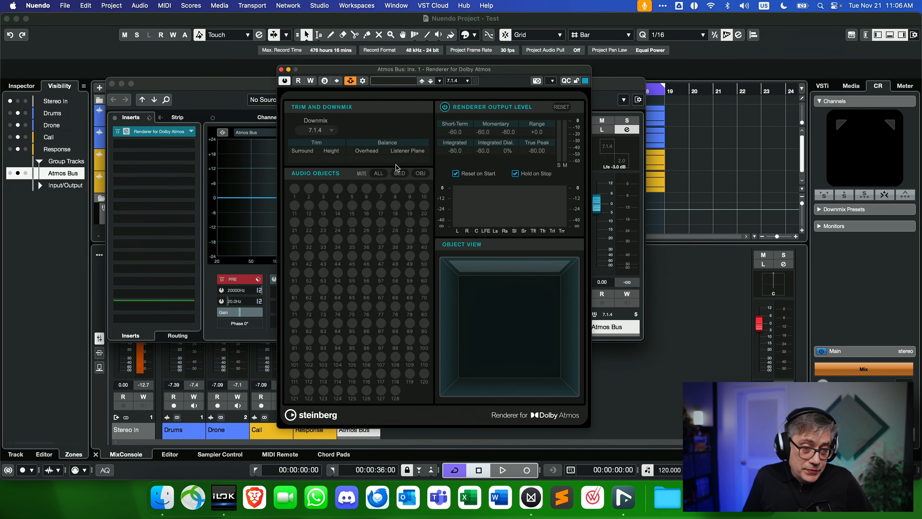
Step: Examine the renderer's available downmix formats, and close the renderer and the Atmos Bus channel settings
left_click(332, 131)
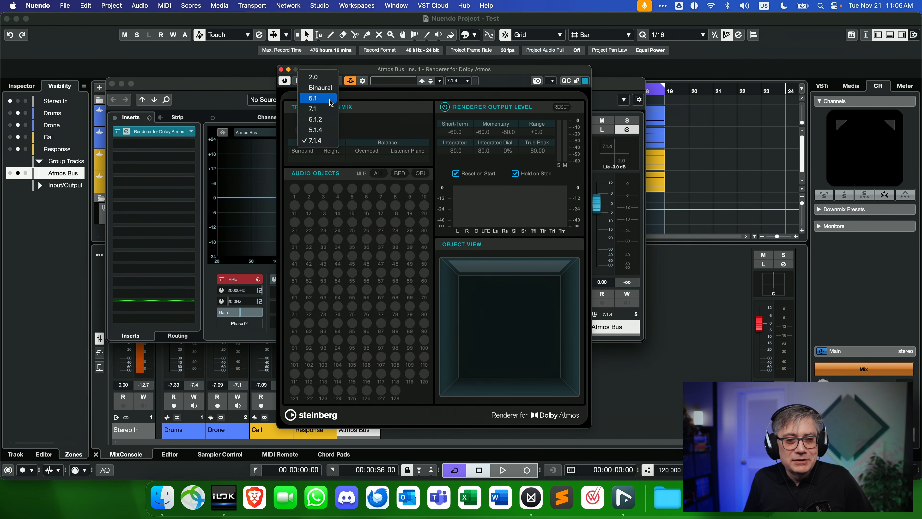
left_click(378, 124)
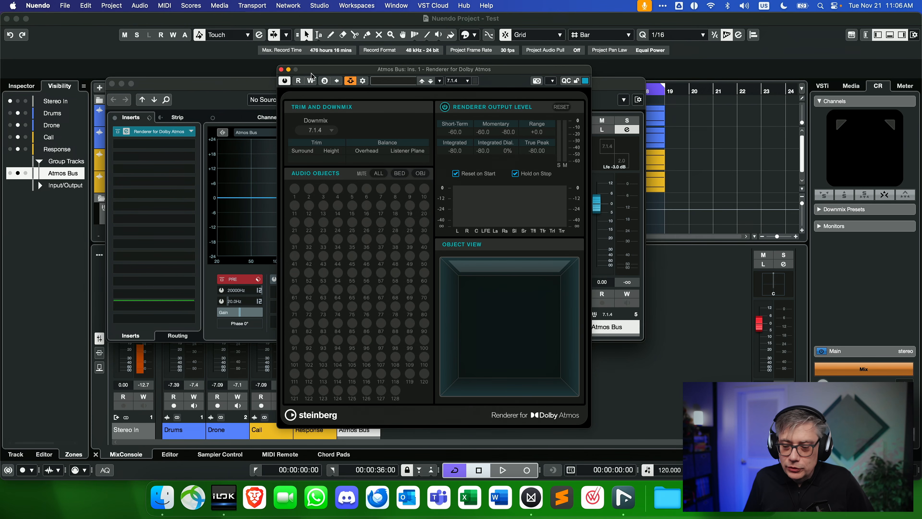
left_click_drag(325, 70, 382, 56)
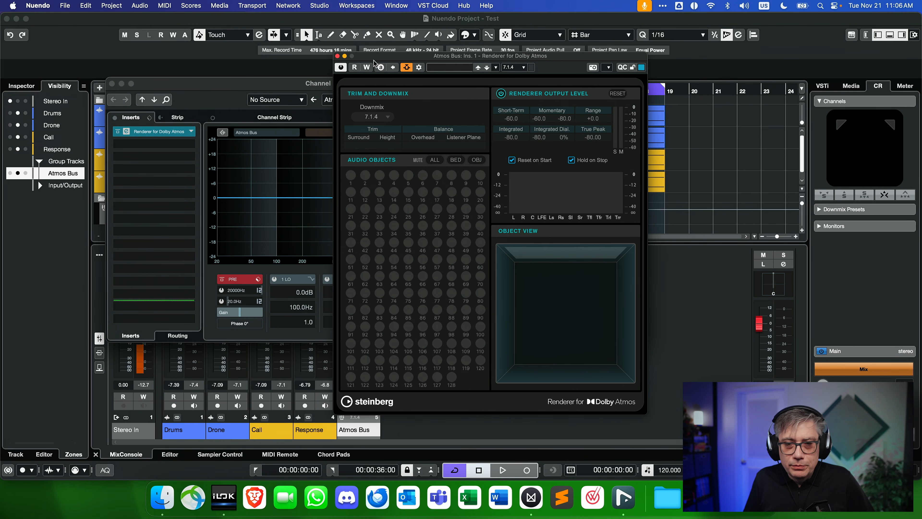
left_click(337, 57)
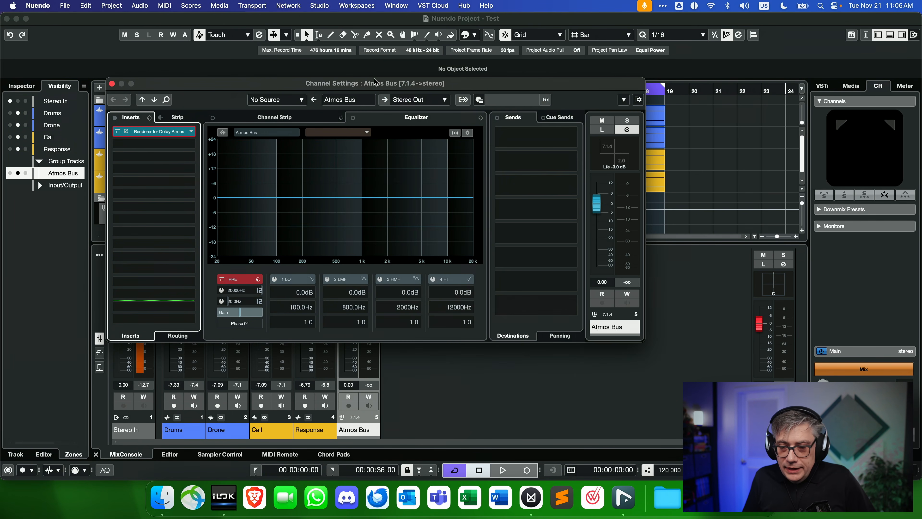
left_click_drag(156, 81, 276, 82)
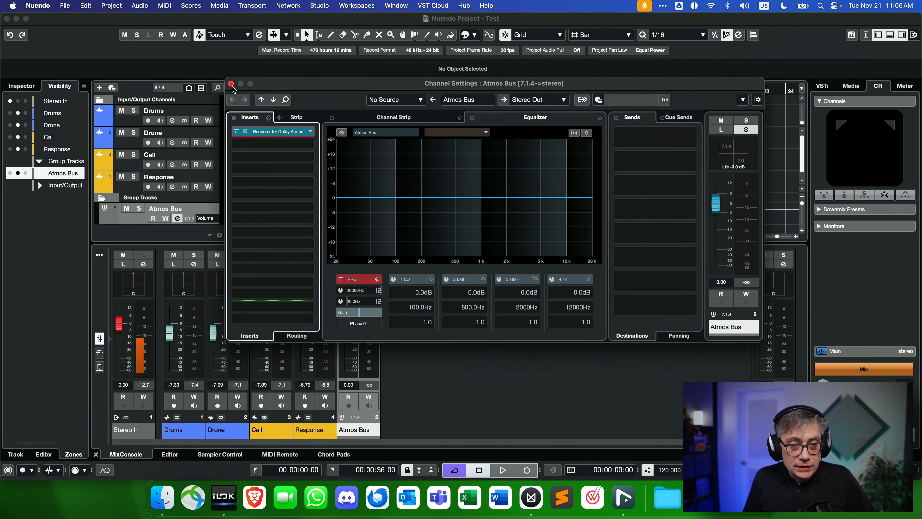
left_click(231, 84)
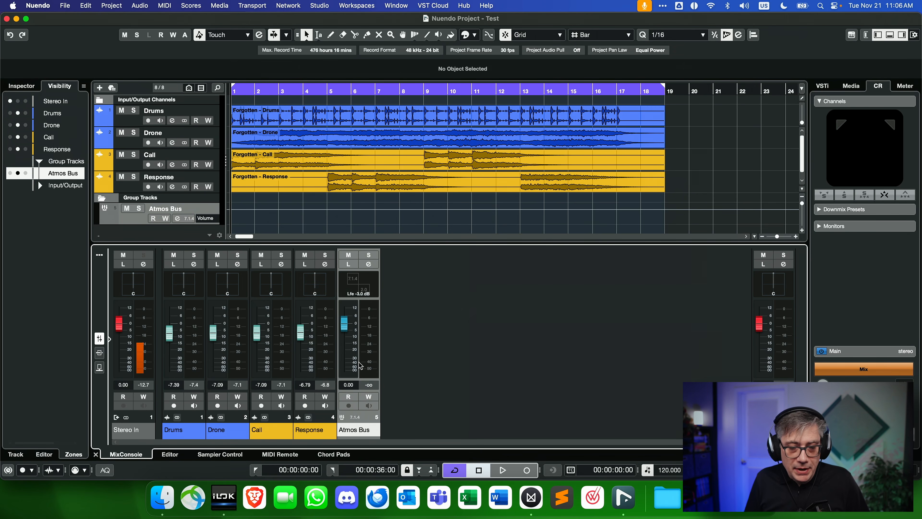
Step: Add a 7.1.2 group track named Atmos Bed and place it above Atmos Bus in the track list
right_click(446, 278)
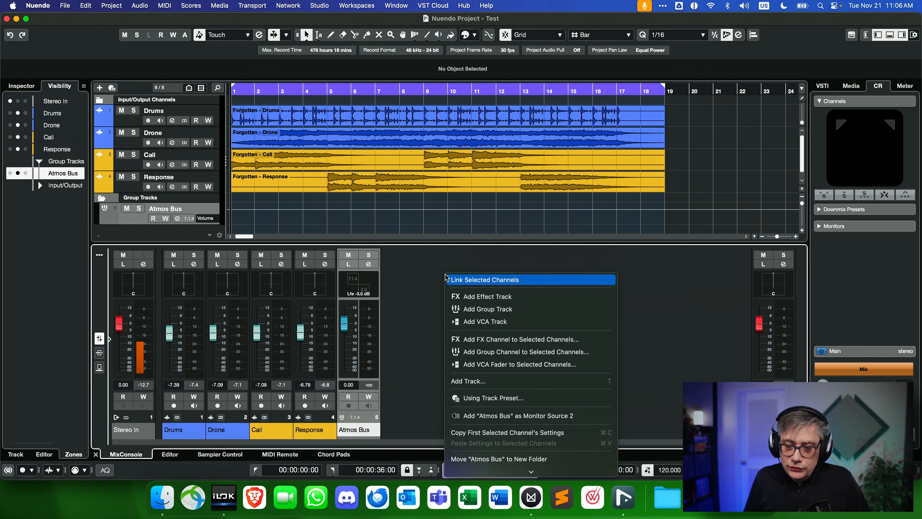
left_click(481, 307)
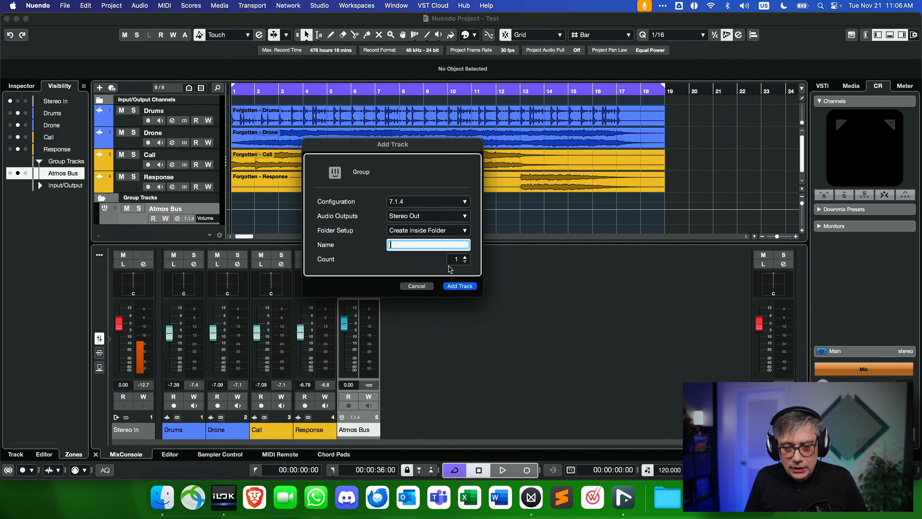
left_click(427, 202)
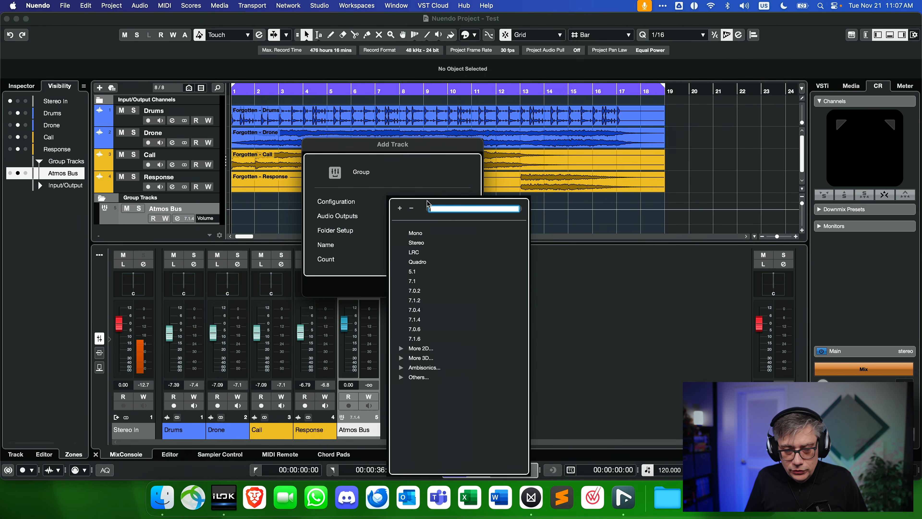
left_click(423, 302)
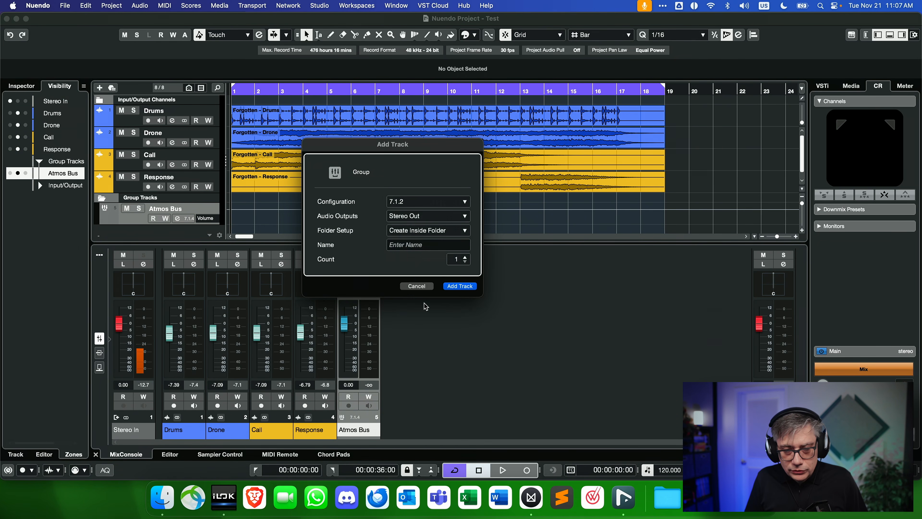
left_click(416, 244)
type("A")
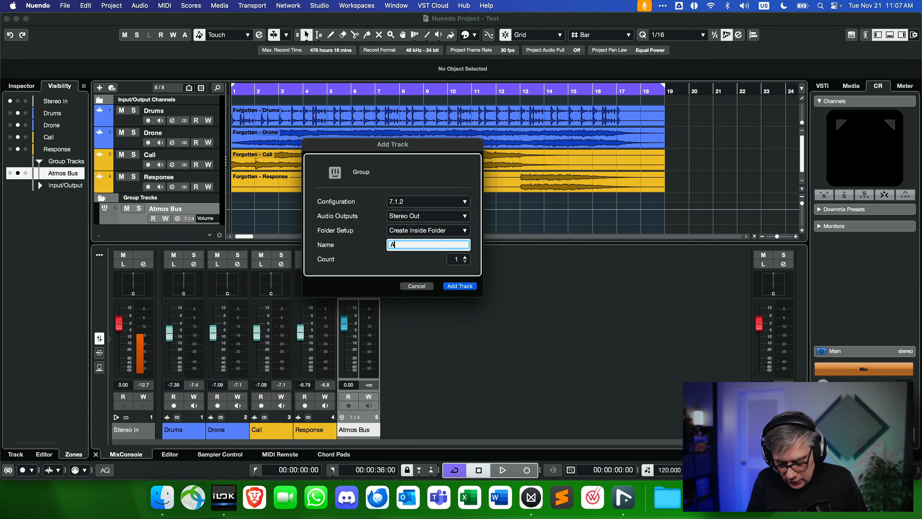
type("tmos Bed")
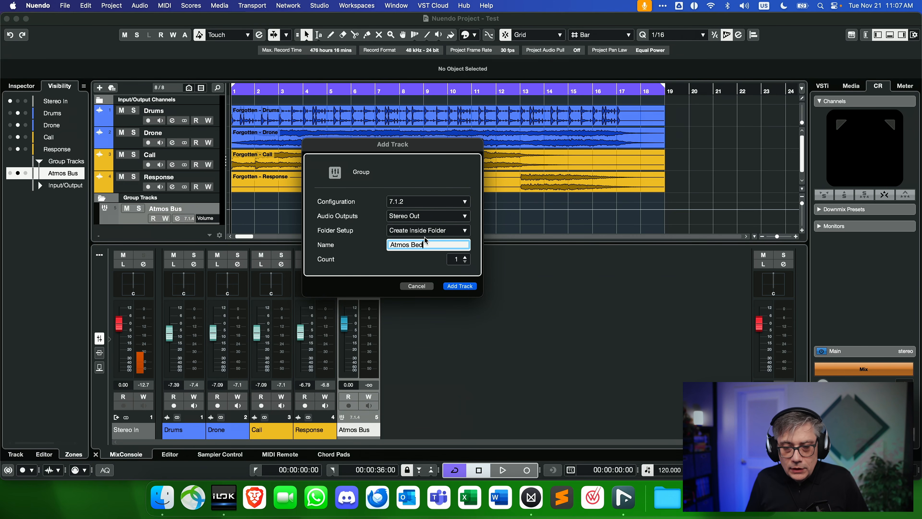
left_click(460, 286)
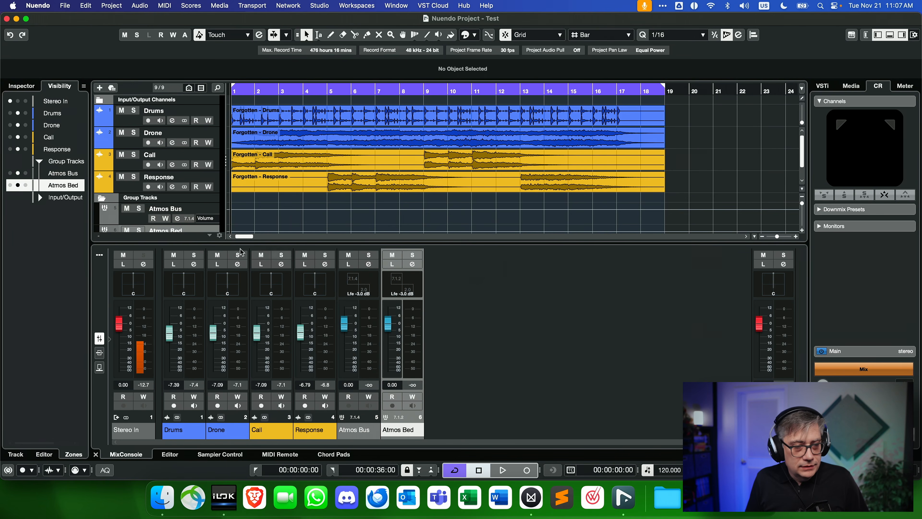
left_click_drag(123, 243, 115, 216)
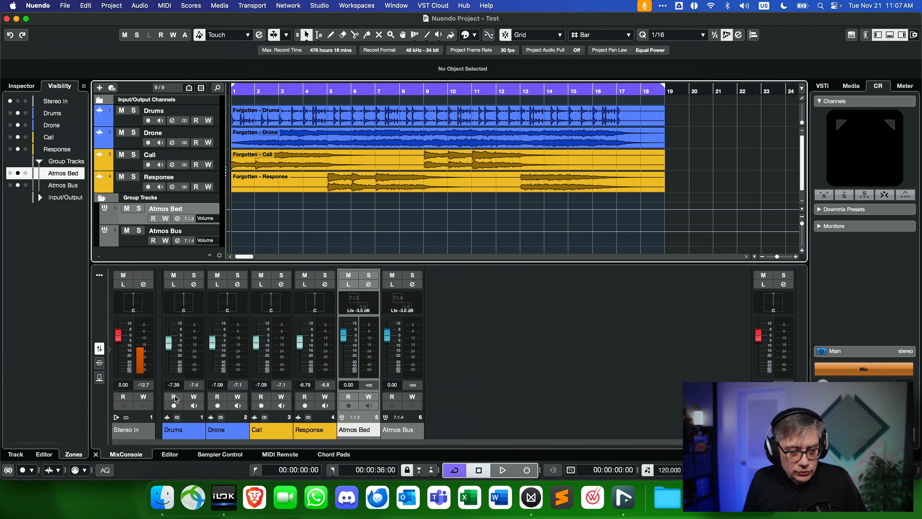
Step: Route the Drums channel's output to the Atmos Bed group and close its channel settings
left_click(194, 285)
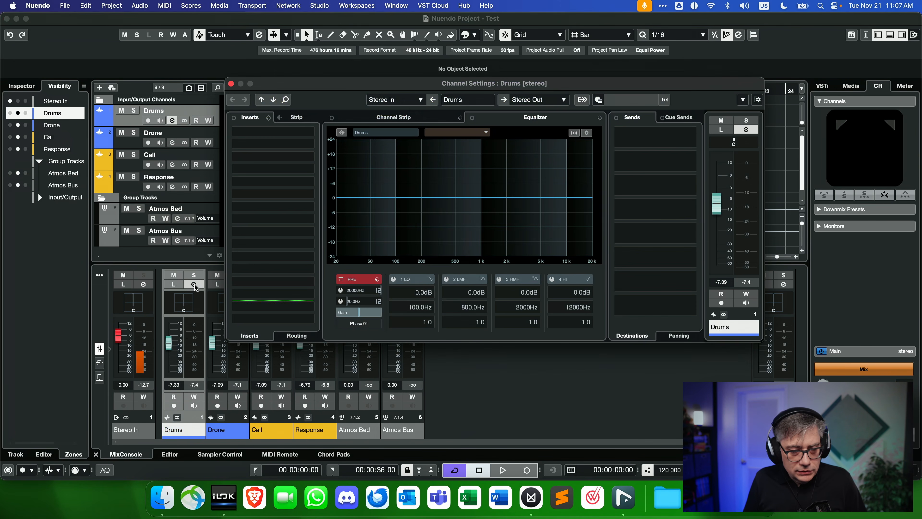
left_click(563, 101)
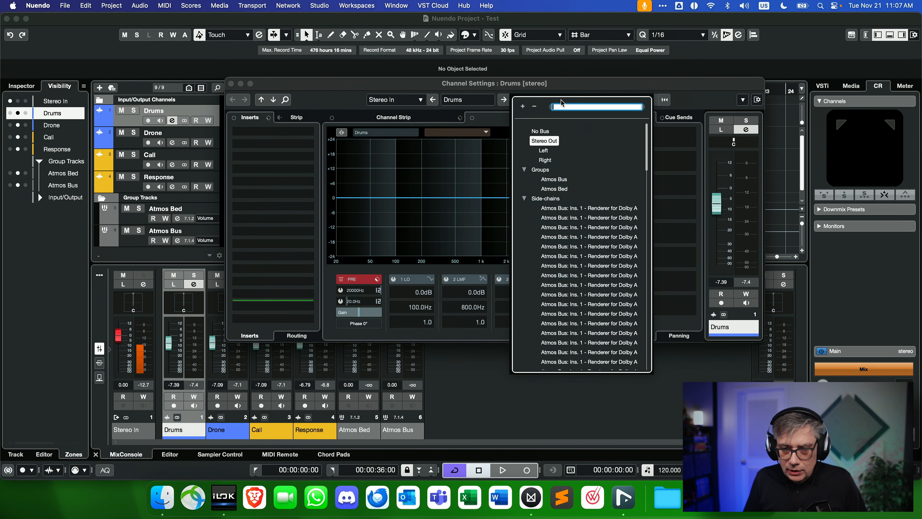
left_click(553, 189)
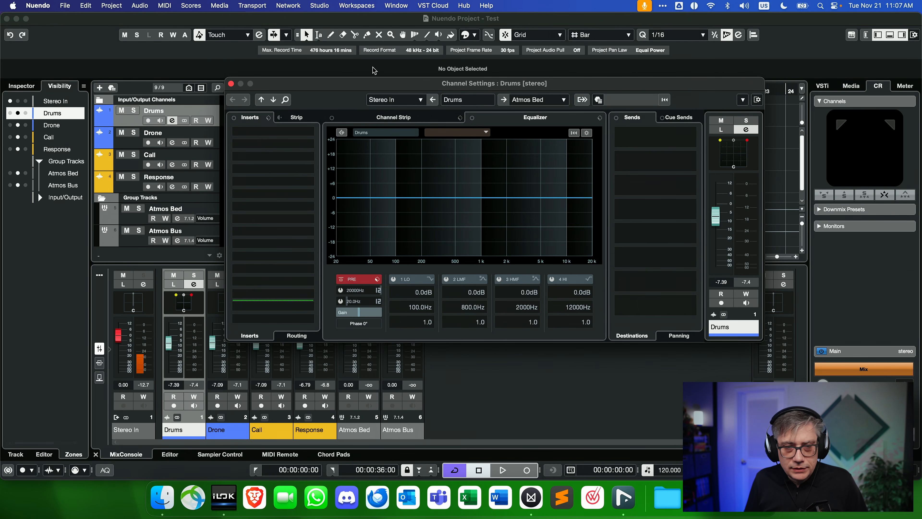
left_click(231, 84)
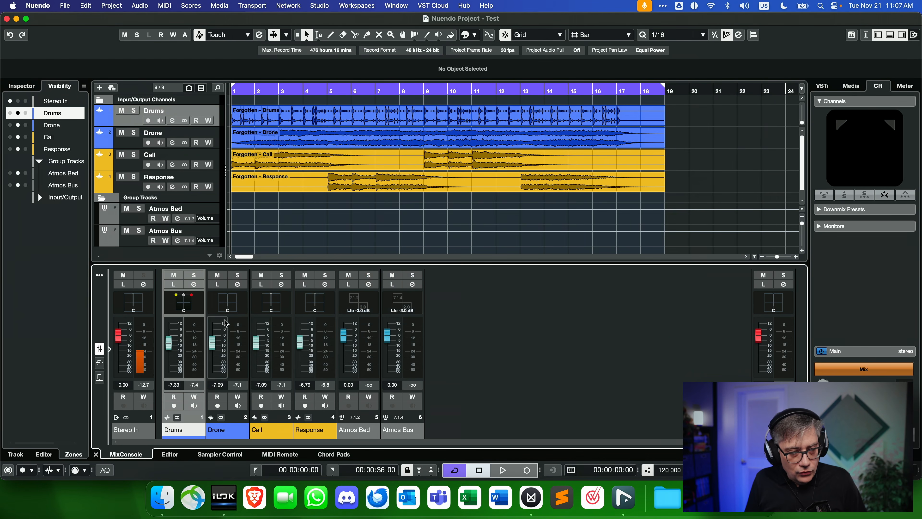
Step: Route the Drone channel's output to the Atmos Bed group
left_click(237, 284)
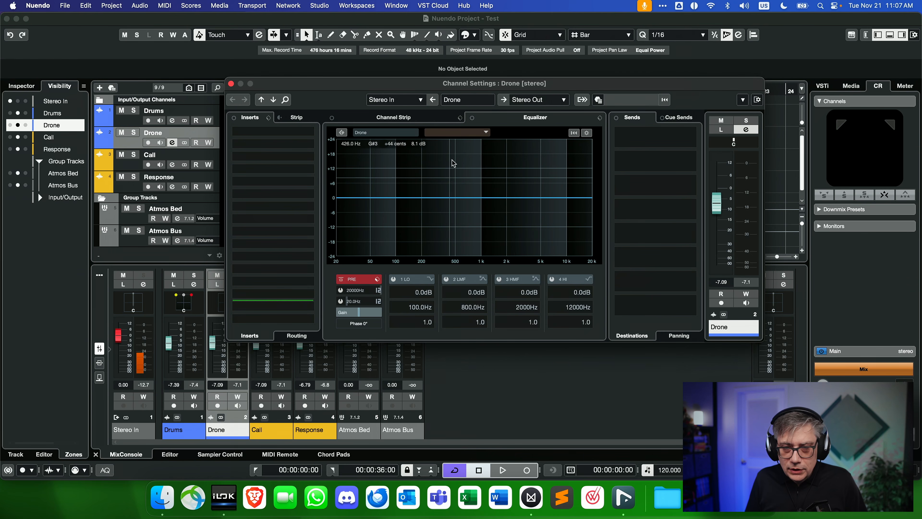
left_click(559, 105)
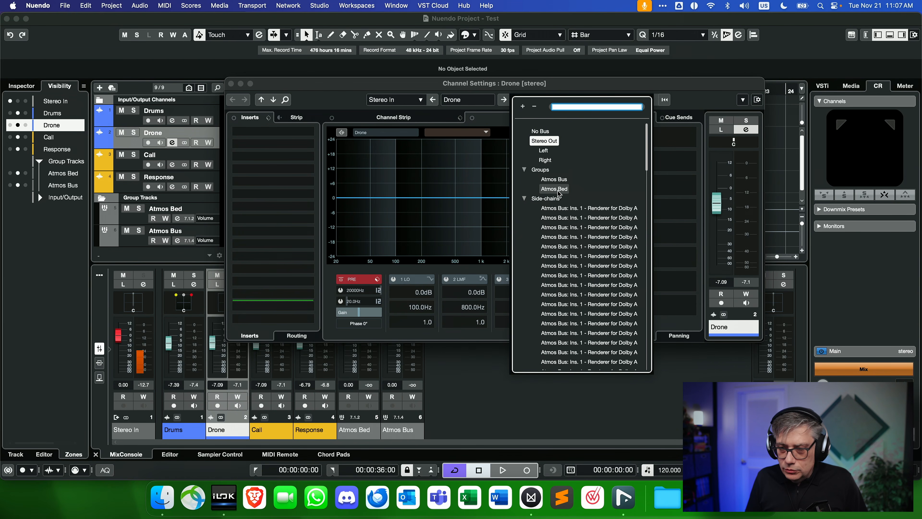
left_click(554, 189)
Step: Pan Drone toward the rear at Y R25 and raise it to Z M18 in VST MultiPanner, and close its settings
double_click(735, 161)
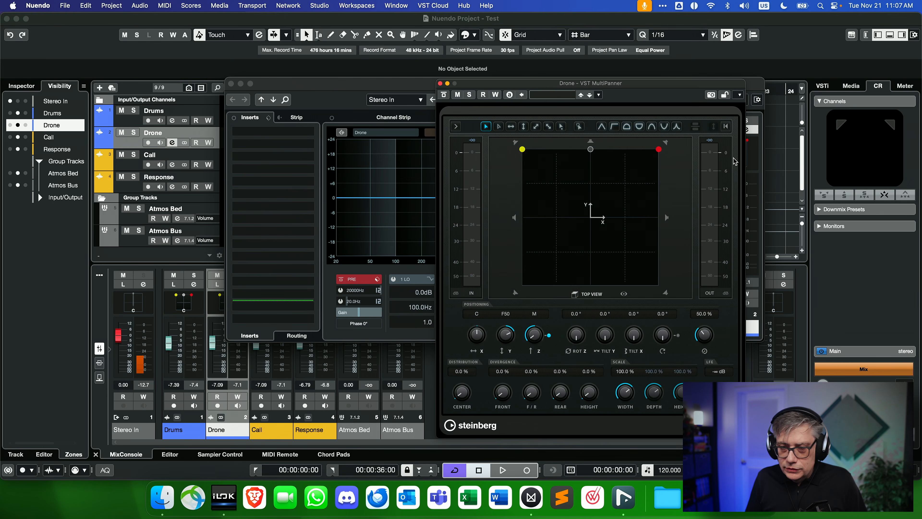
left_click_drag(508, 338, 503, 369)
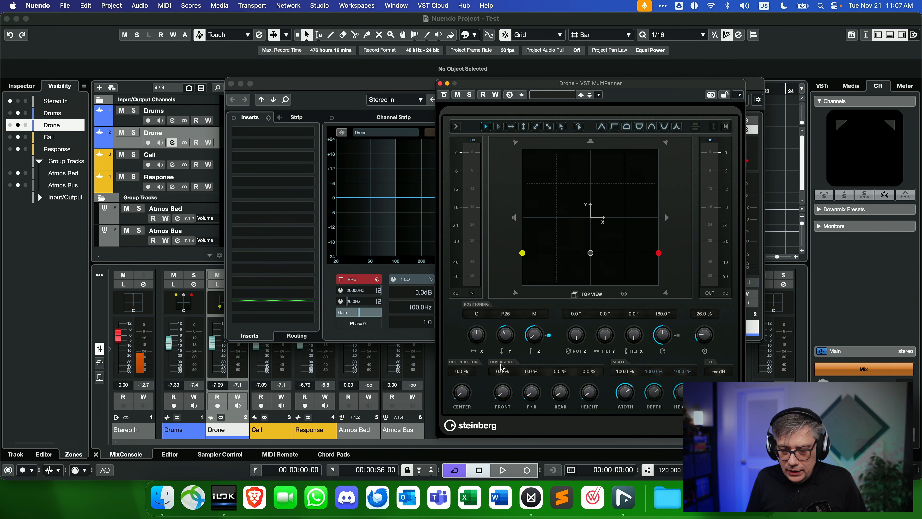
left_click_drag(538, 343, 543, 309)
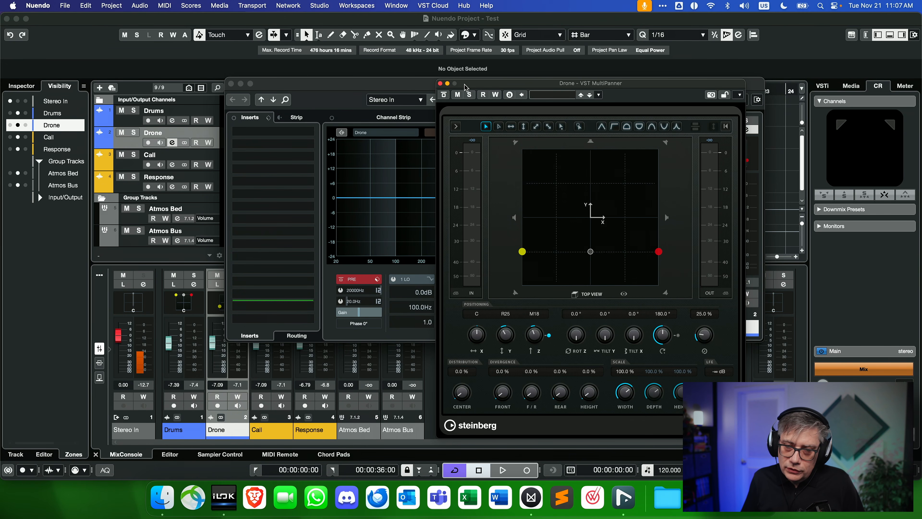
left_click(440, 84)
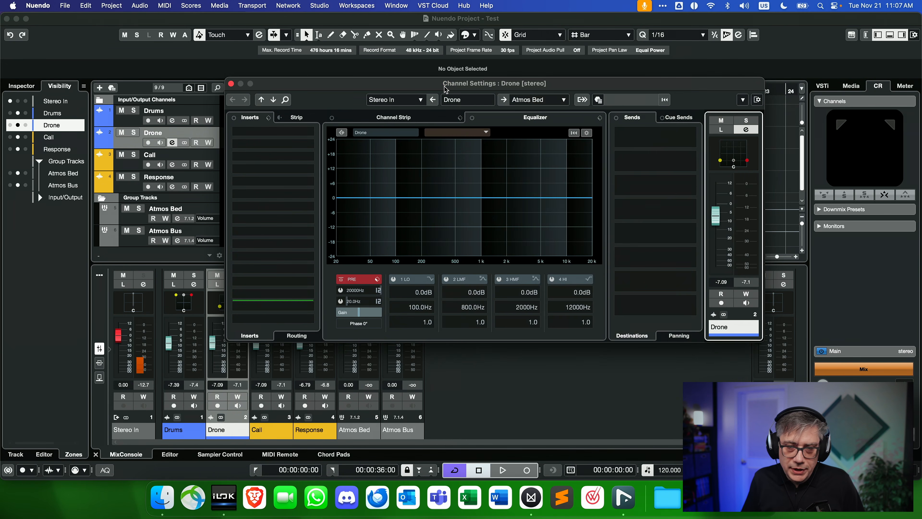
left_click(231, 84)
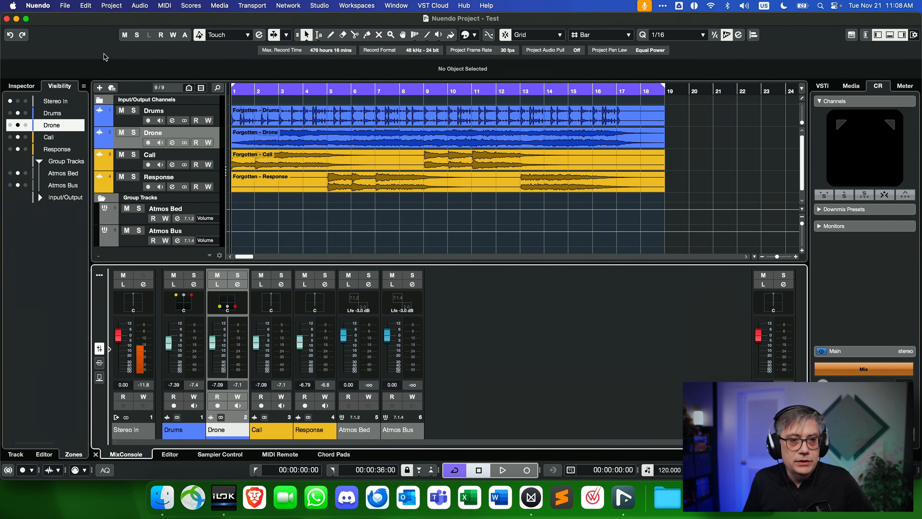
Step: Open ADM Authoring for the project and set its format to Dolby Atmos
left_click(112, 6)
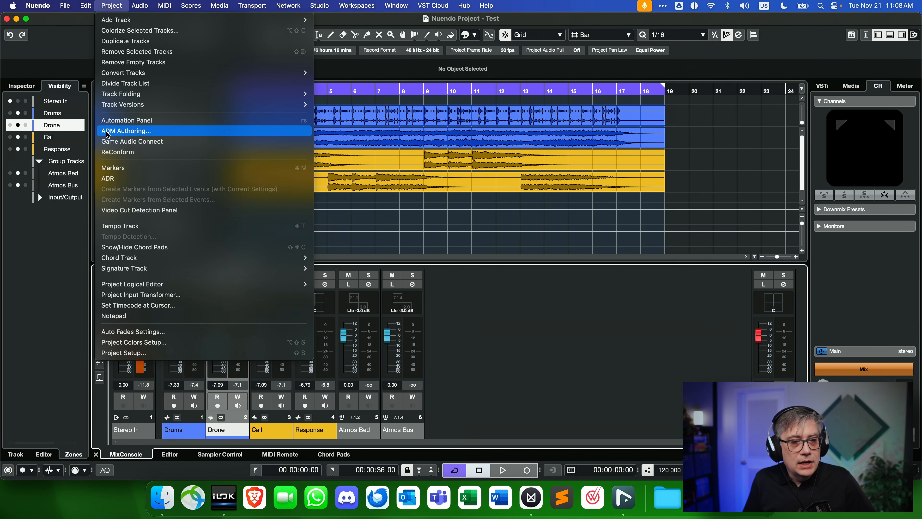
left_click(152, 135)
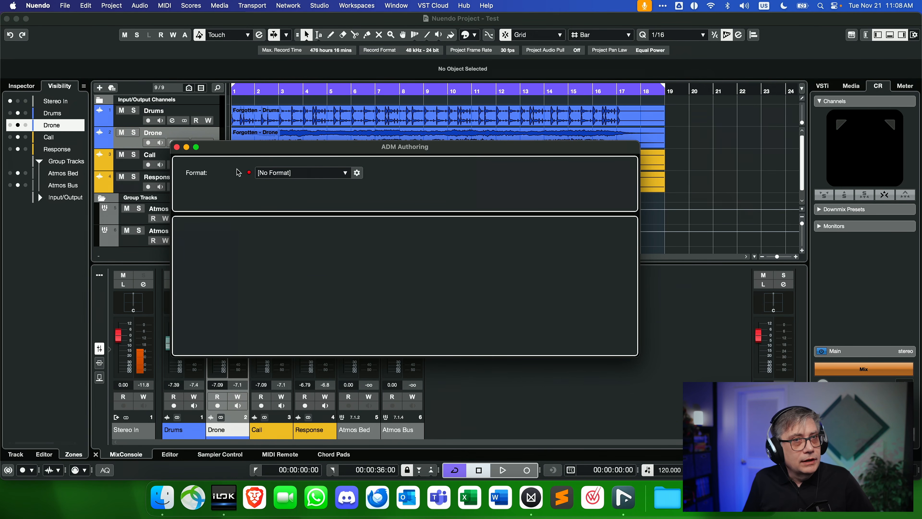
left_click(344, 175)
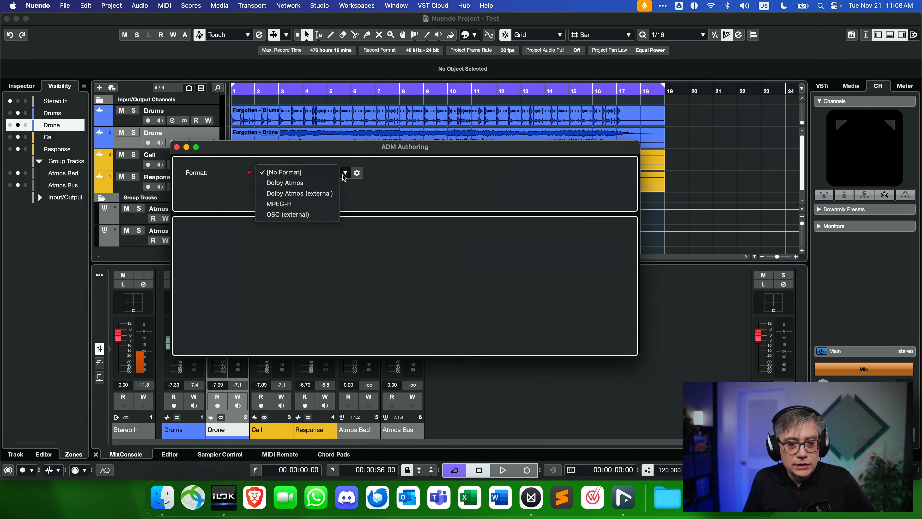
left_click(295, 183)
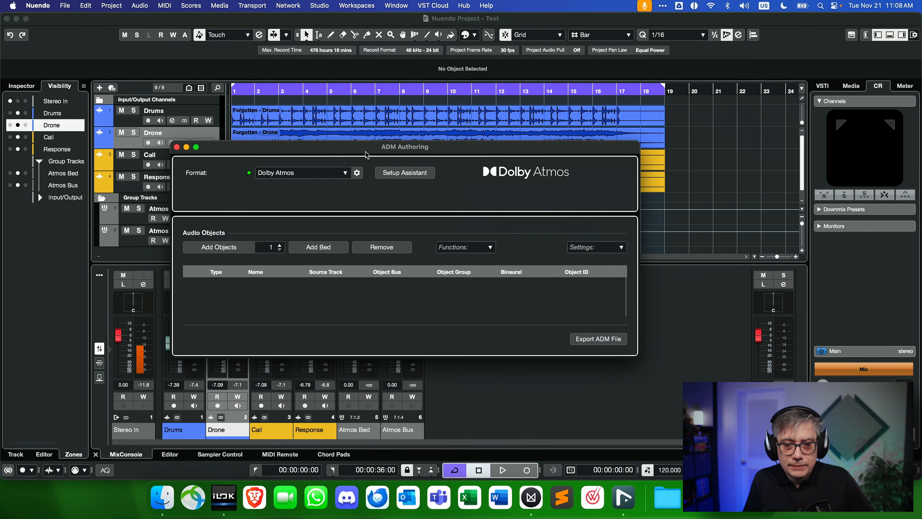
Step: Add a bed in ADM Authoring with Atmos Bed as its source track
left_click_drag(366, 152, 330, 122)
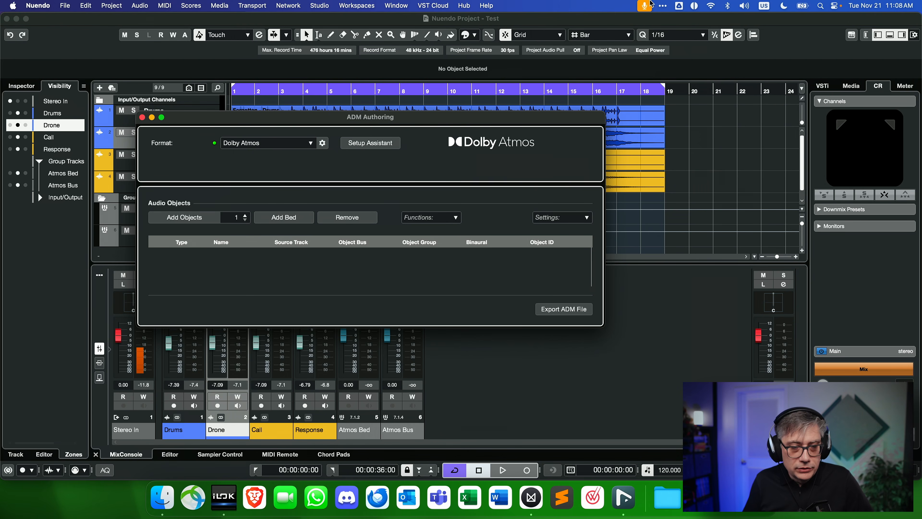
left_click(286, 218)
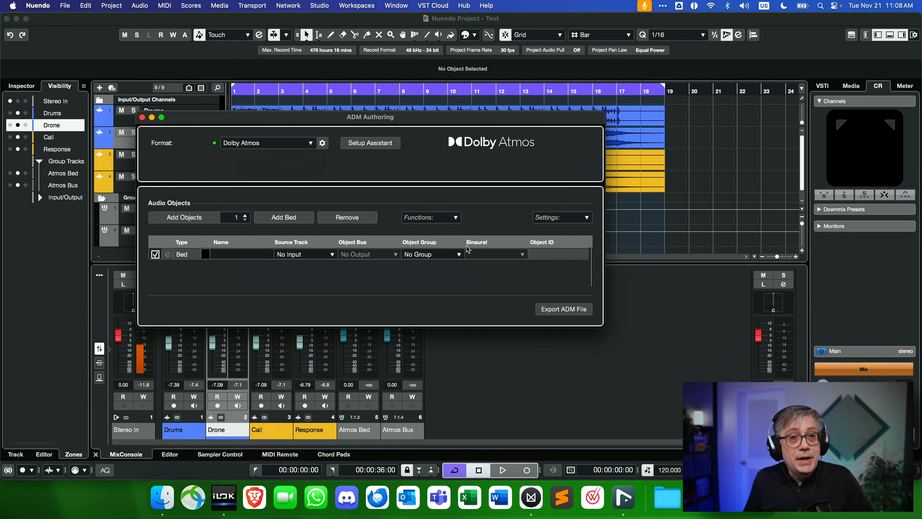
left_click(333, 254)
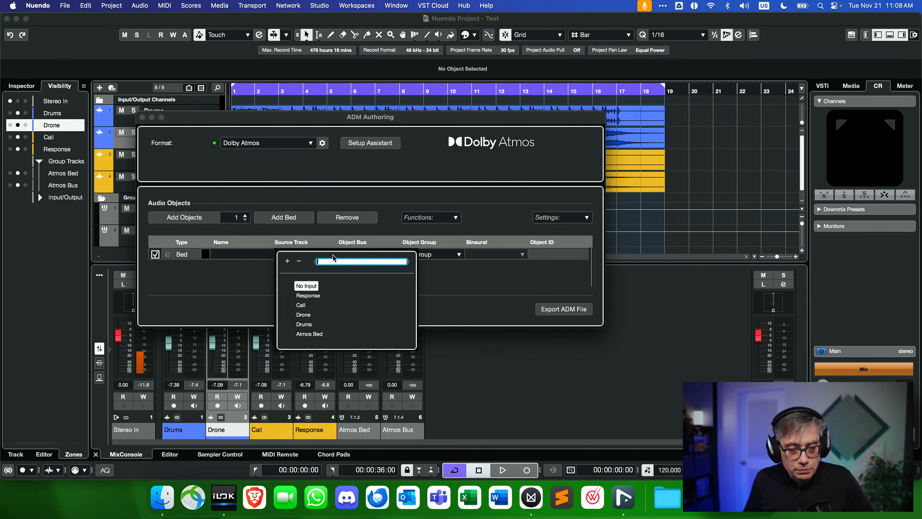
left_click(309, 334)
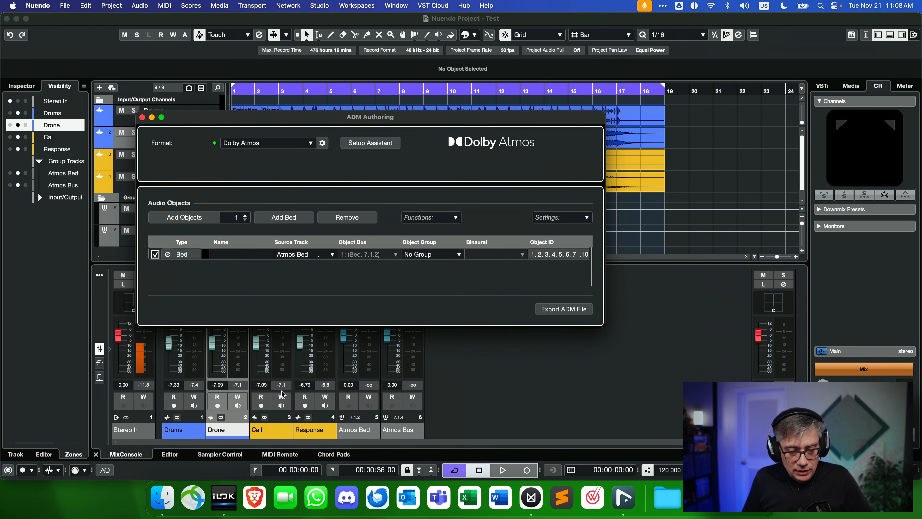
Step: Add two audio objects in ADM Authoring and check which source tracks the first one offers, closing the window without assigning any
left_click_drag(329, 120, 332, 79)
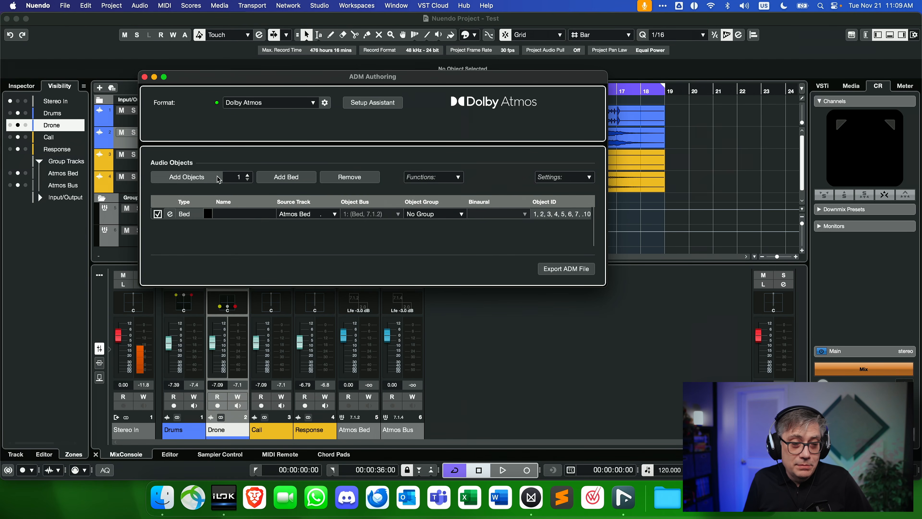
left_click(247, 176)
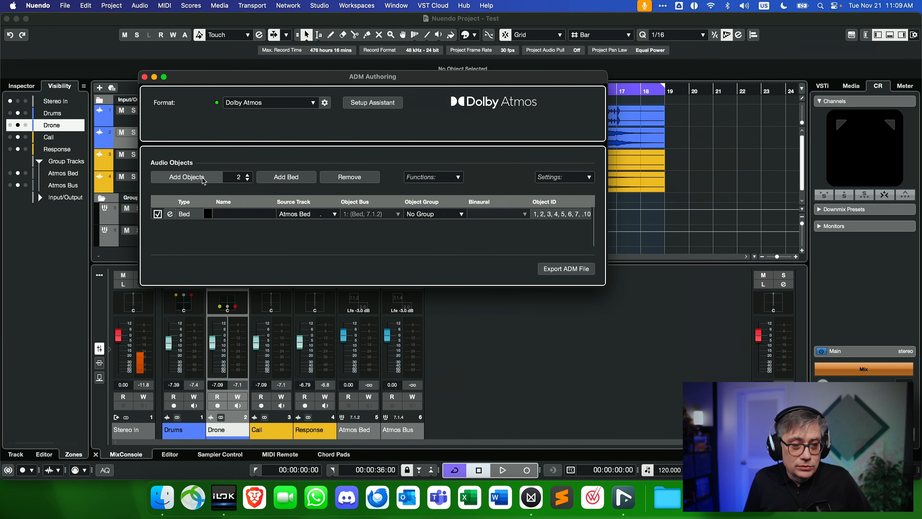
left_click(187, 178)
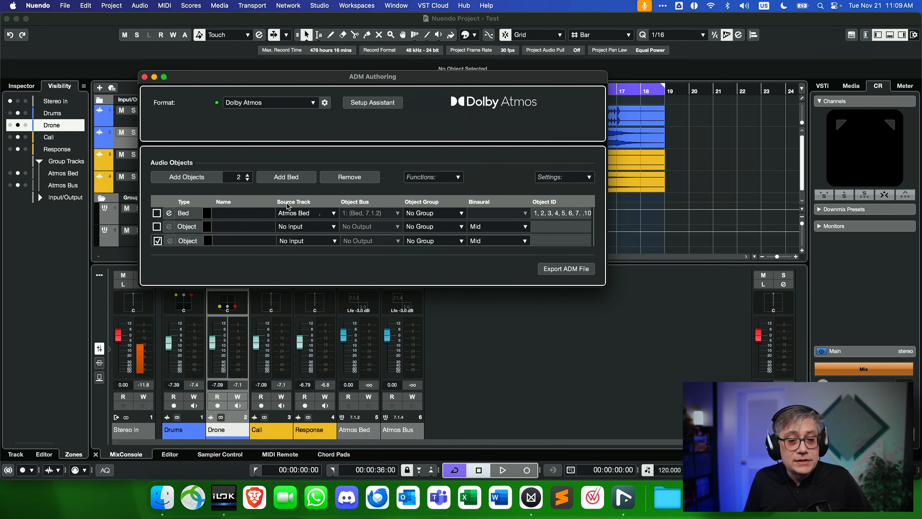
left_click(330, 227)
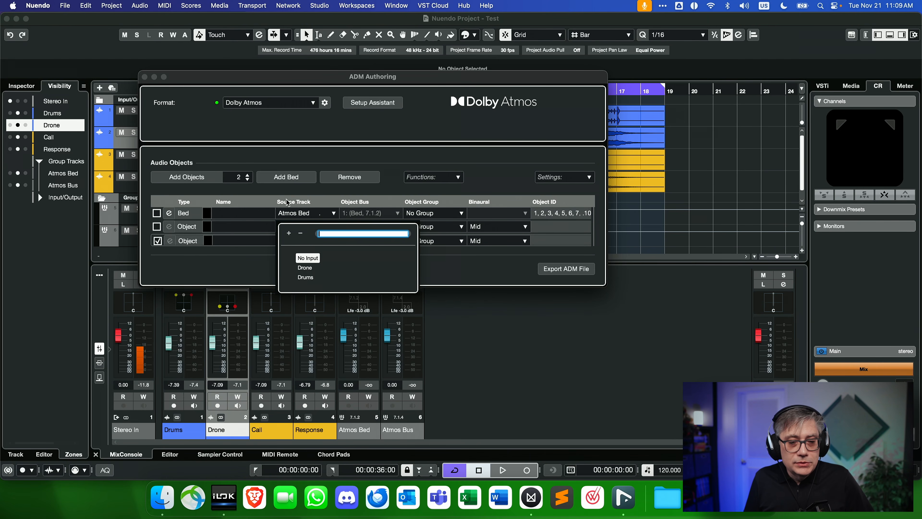
left_click(322, 193)
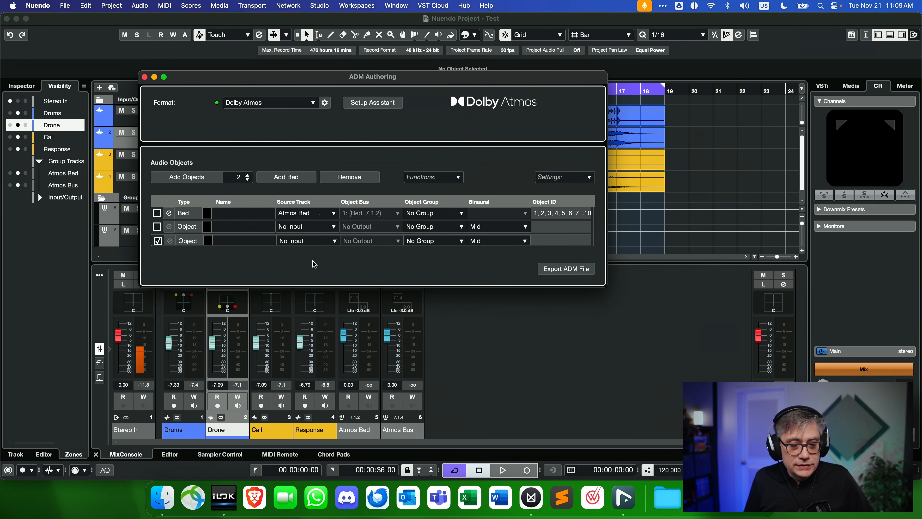
left_click(144, 76)
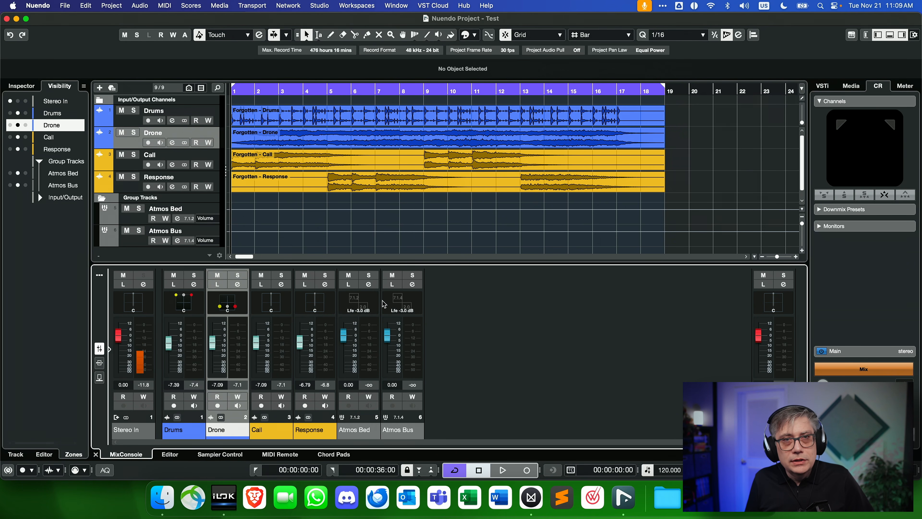
Step: Route the Call channel's output to the Atmos Bed group and close its channel settings
left_click(282, 284)
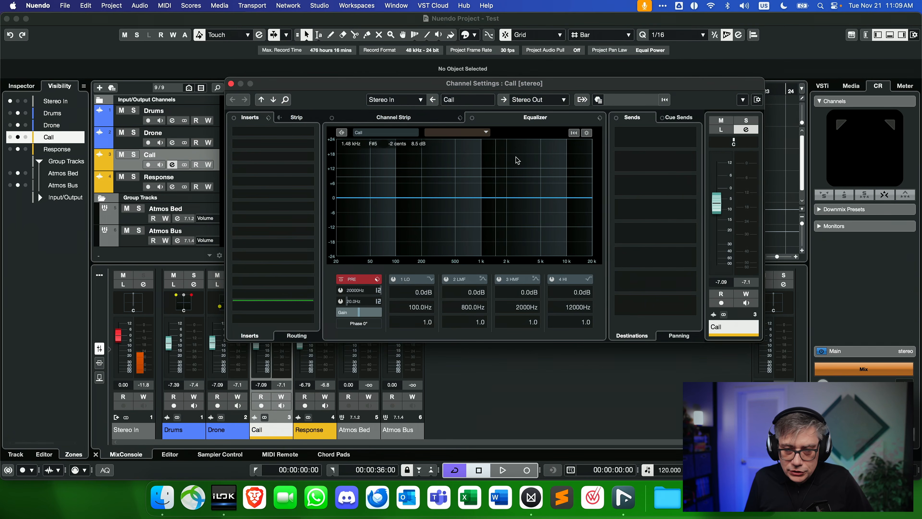
left_click(551, 101)
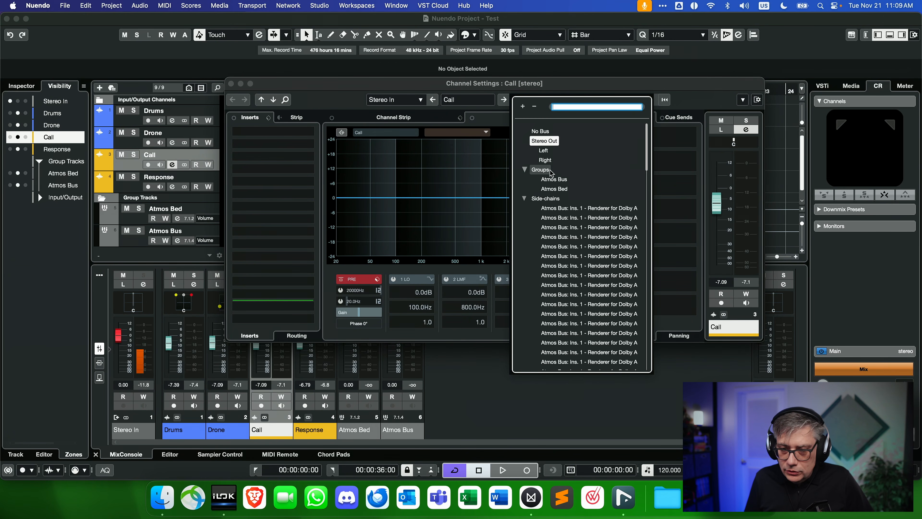
left_click(554, 188)
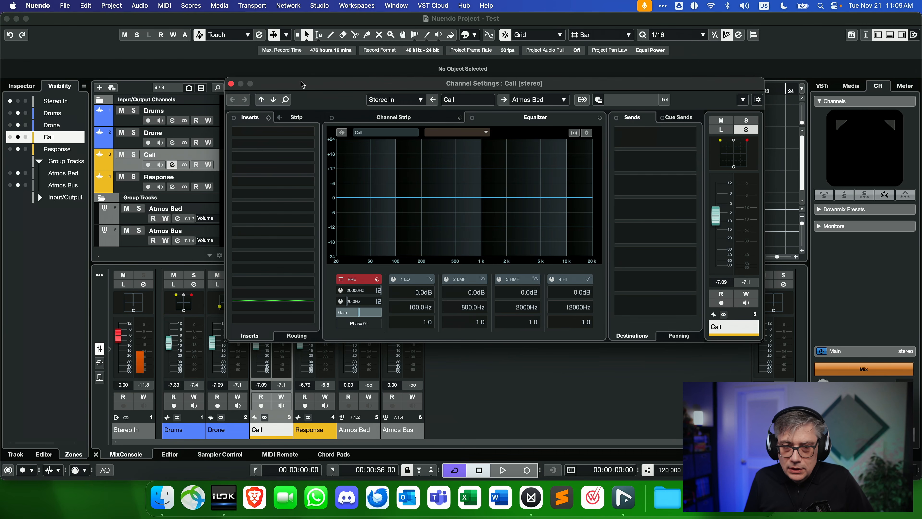
left_click(231, 83)
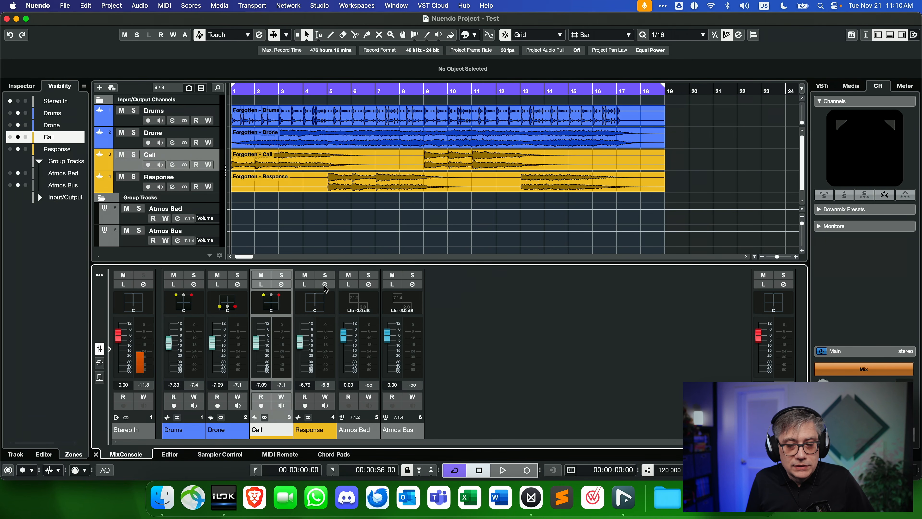
right_click(270, 306)
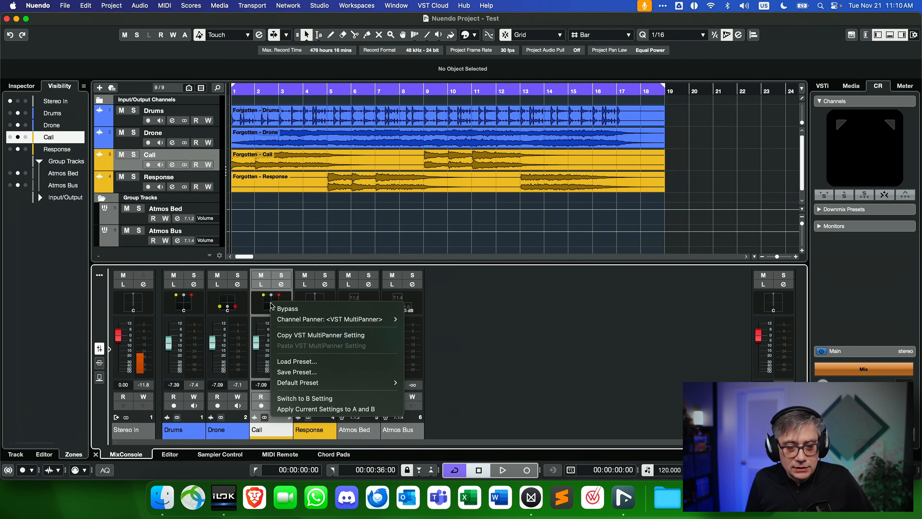
left_click(579, 320)
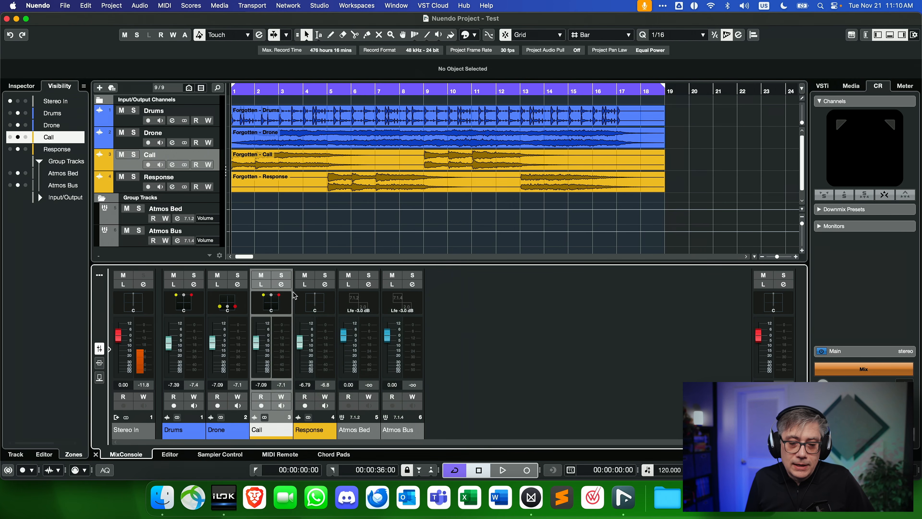
Step: Route the Response channel's output to the Atmos Bed group and close its channel settings
left_click(325, 284)
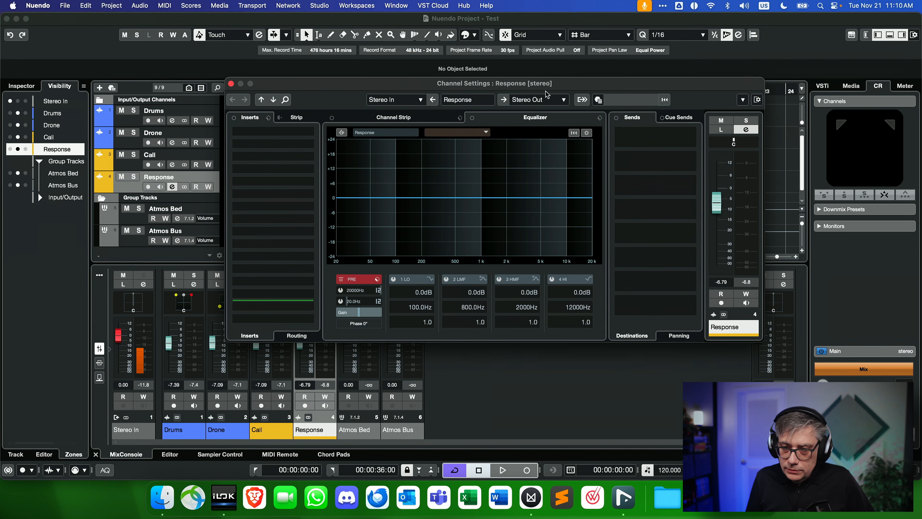
left_click(552, 100)
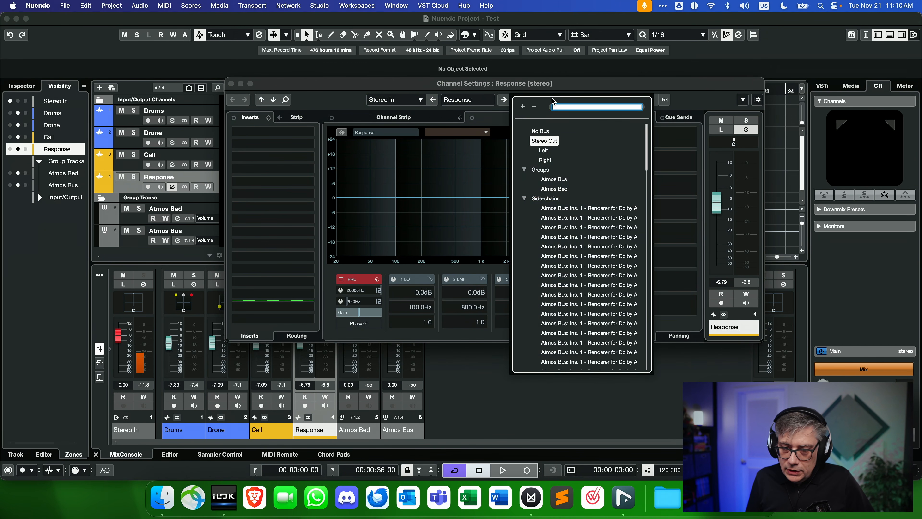
left_click(554, 189)
left_click(231, 84)
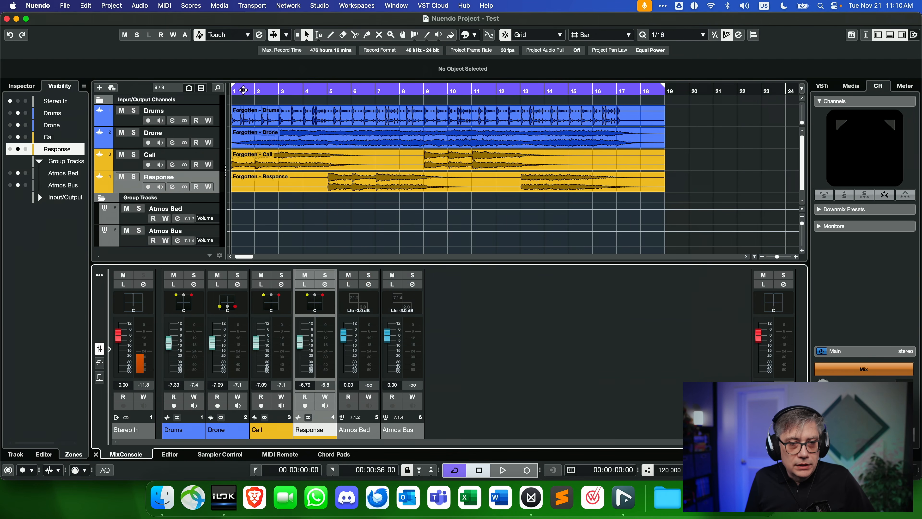
Step: Assign Call and Response as the source tracks of the two objects in ADM Authoring and close the window
left_click(108, 5)
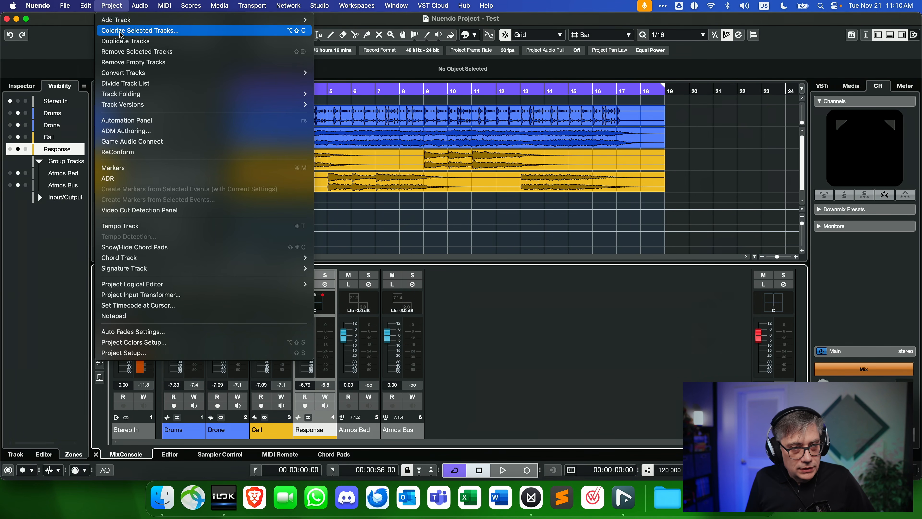
left_click(138, 131)
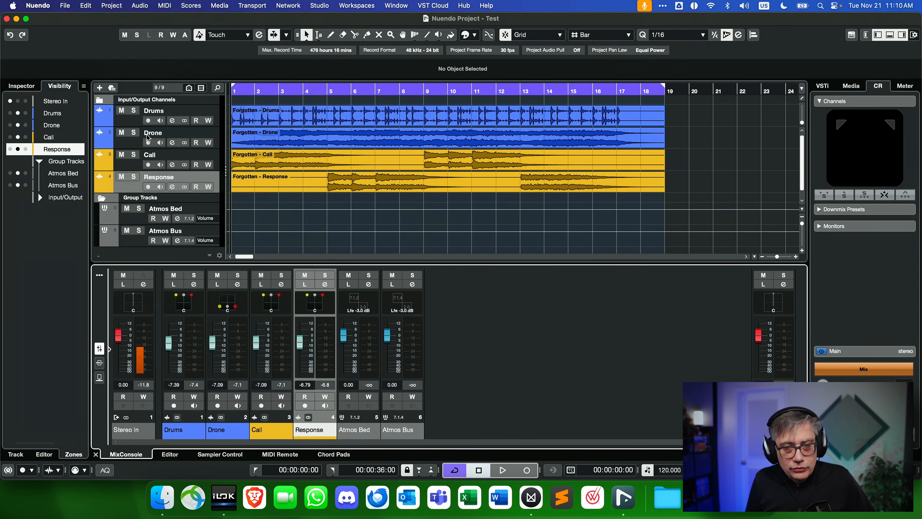
left_click(314, 227)
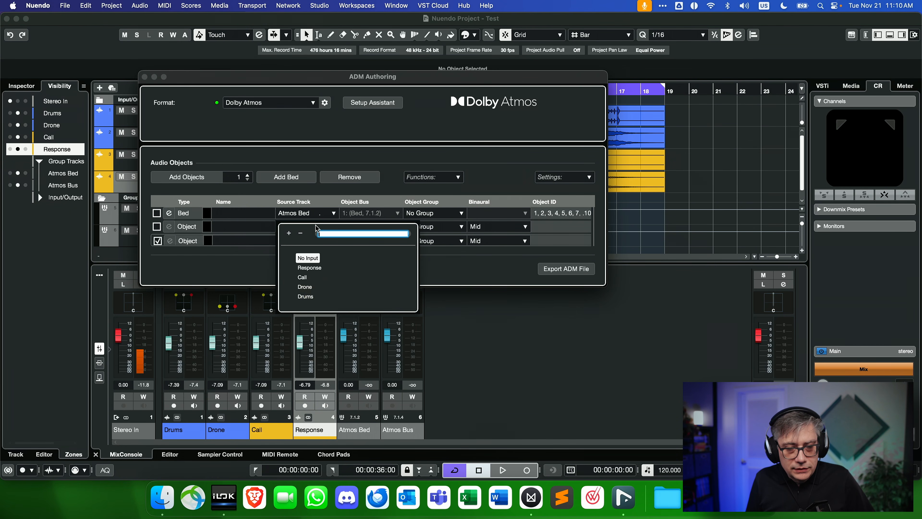
left_click(304, 278)
left_click(324, 242)
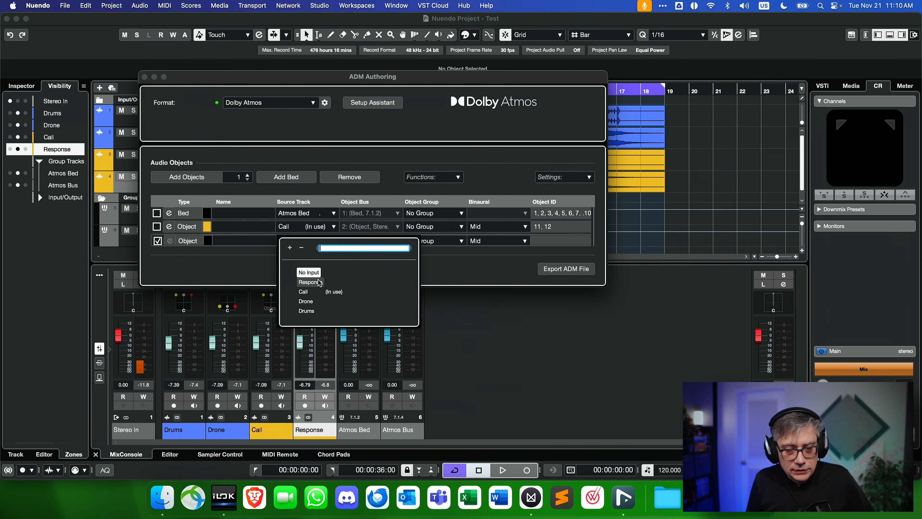
left_click(309, 282)
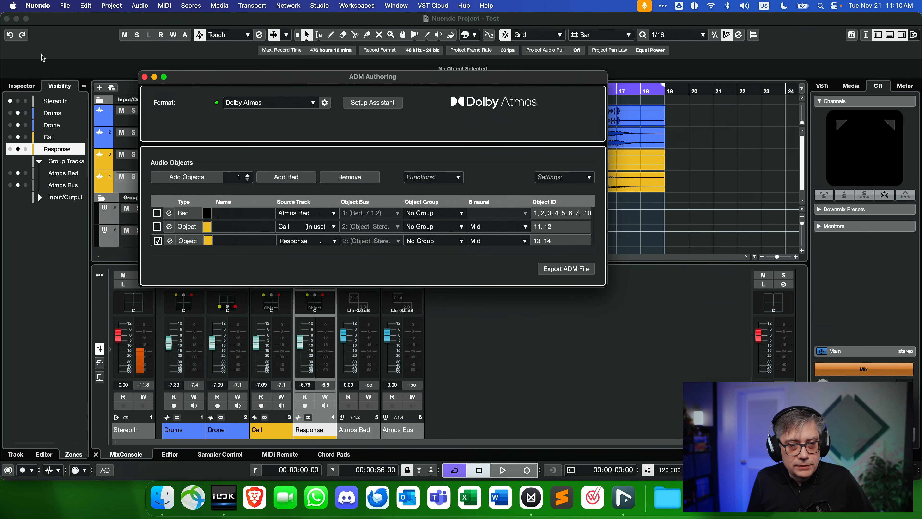
left_click(144, 77)
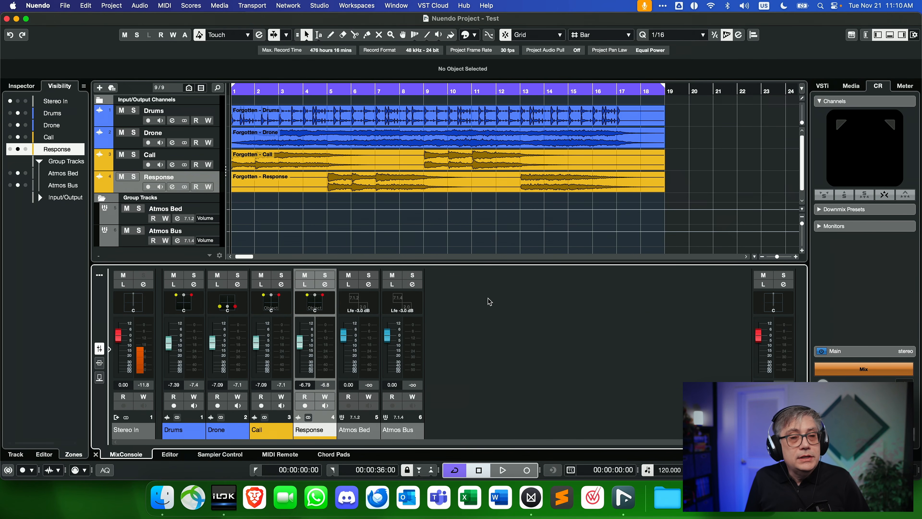
Step: Open the Renderer for Dolby Atmos on the Atmos Bus, play the project to examine bed and object activity, and close the channel settings
left_click(413, 286)
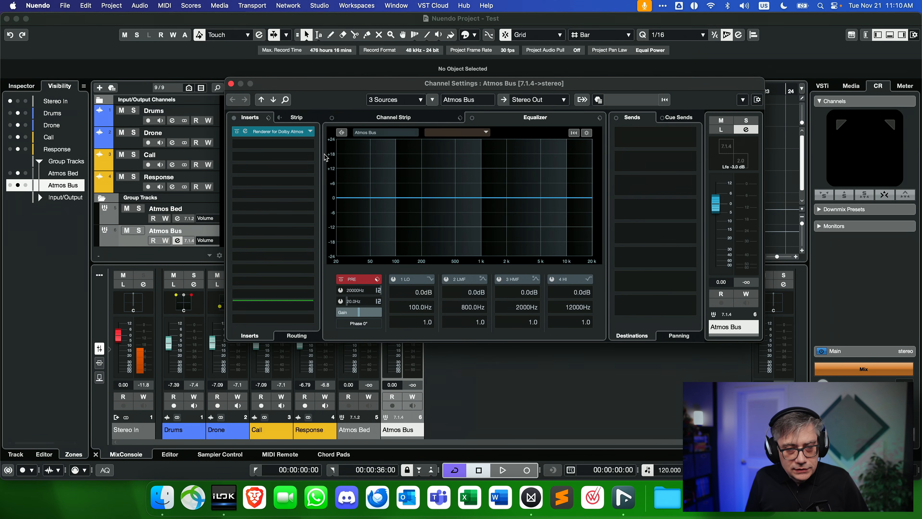
left_click(281, 132)
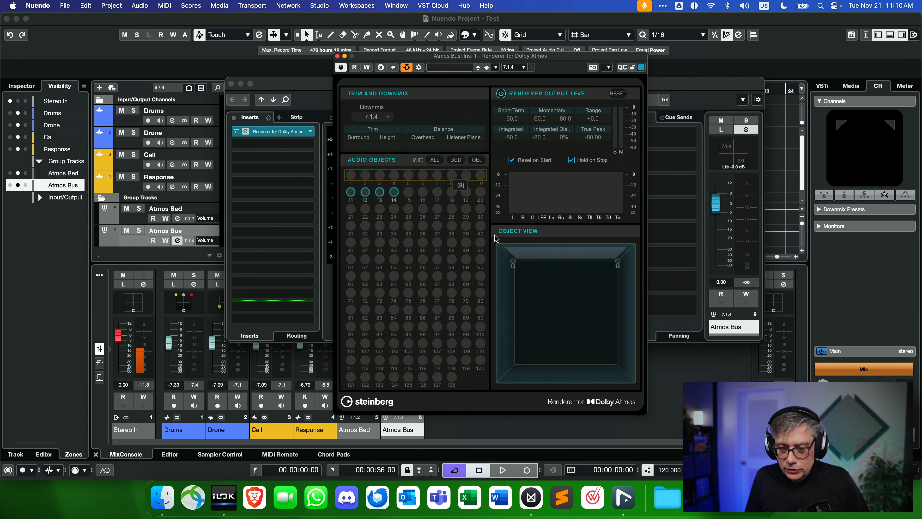
key("space")
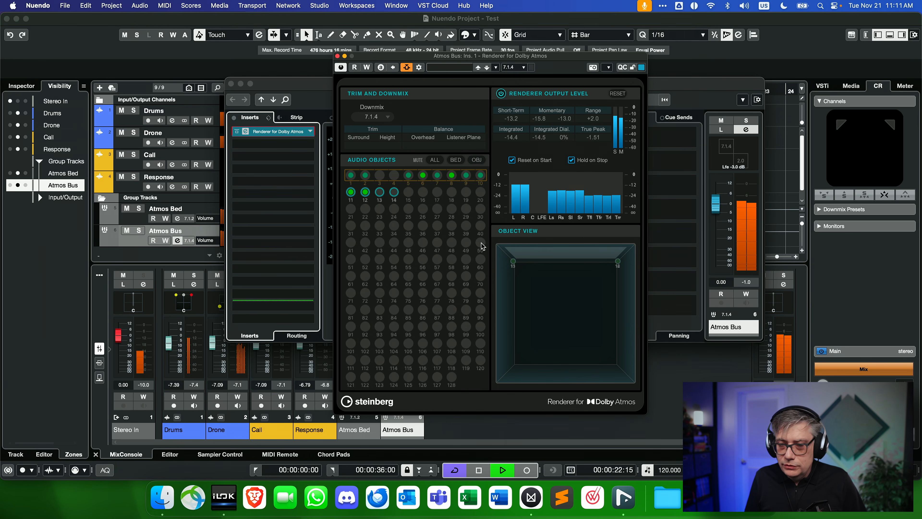
key("space")
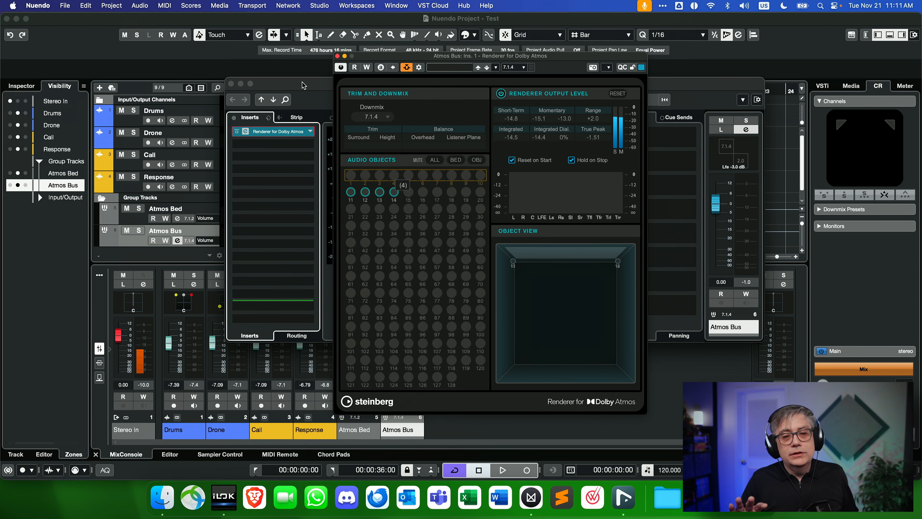
left_click(284, 84)
left_click(232, 83)
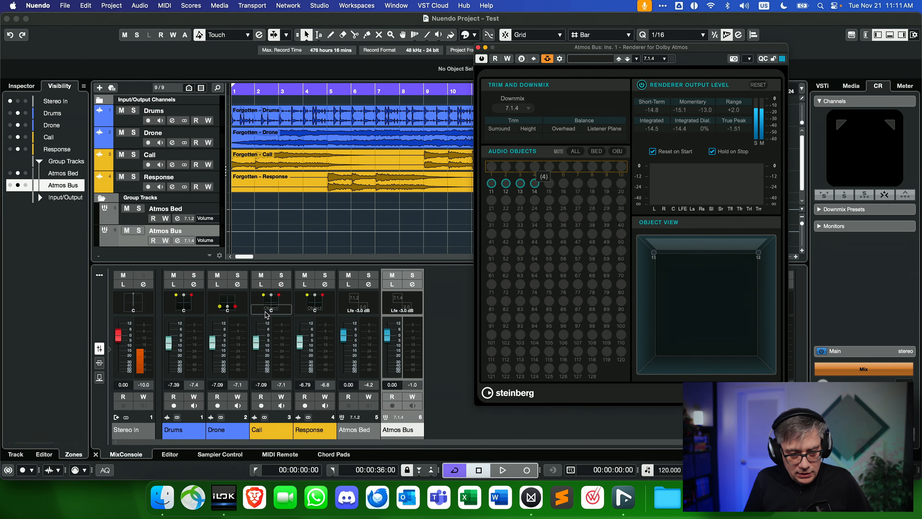
Step: Position the Call object in its MultiPanner at X L38 with a Z rotation of 299.8°, orbit rotation of 322.8° and radius of 62.8%
double_click(273, 304)
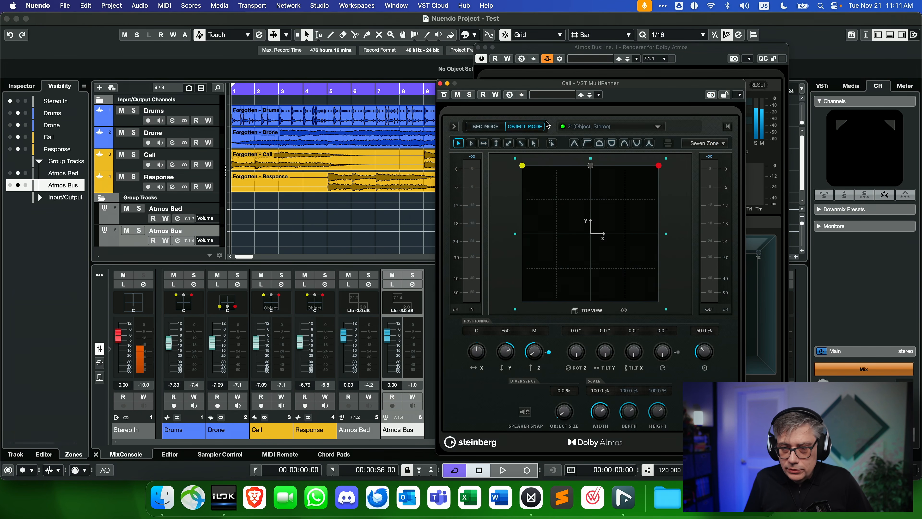
left_click_drag(579, 90, 279, 49)
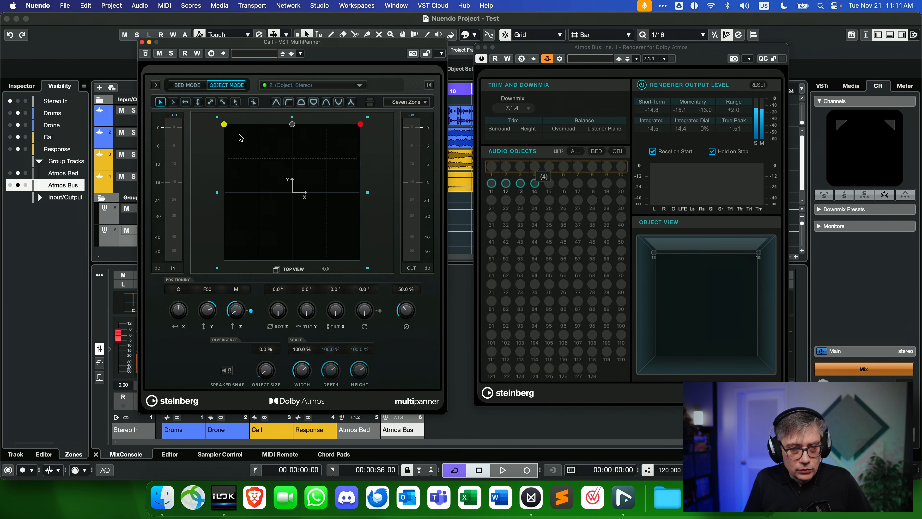
left_click_drag(270, 312, 274, 331)
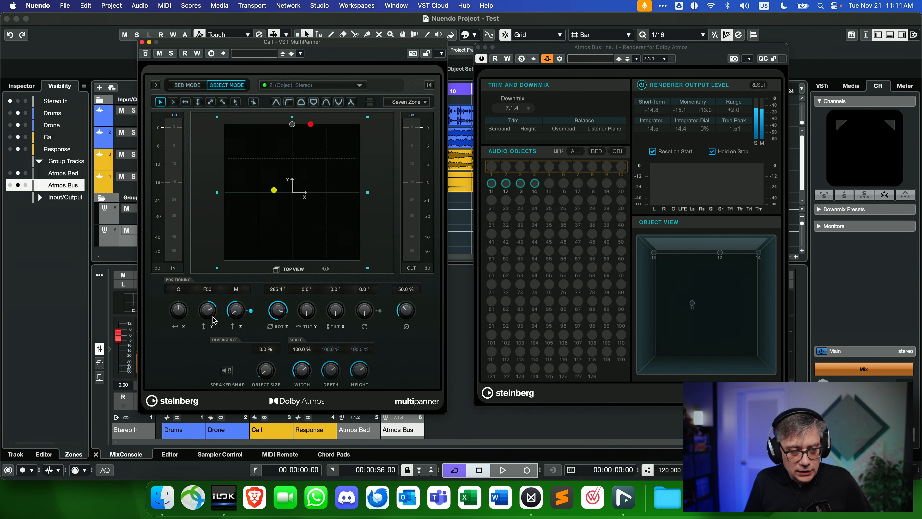
left_click_drag(182, 313, 180, 325)
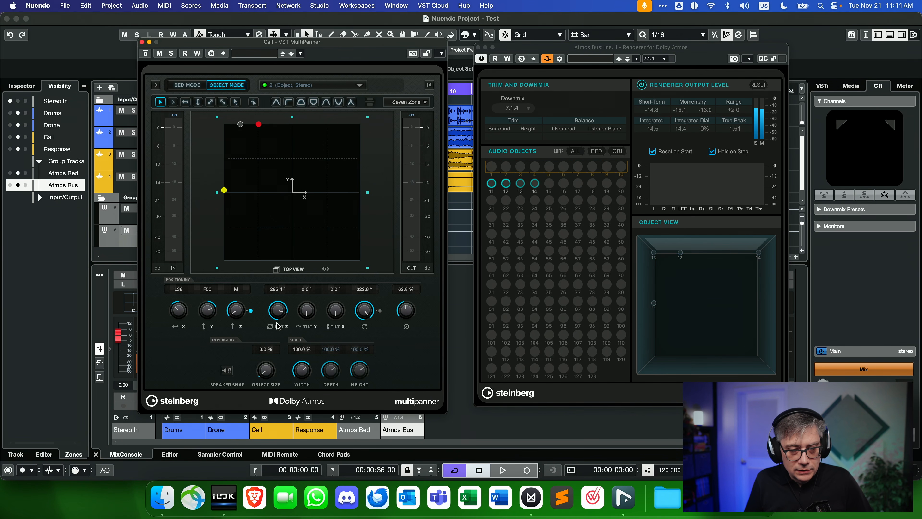
left_click_drag(283, 314, 278, 309)
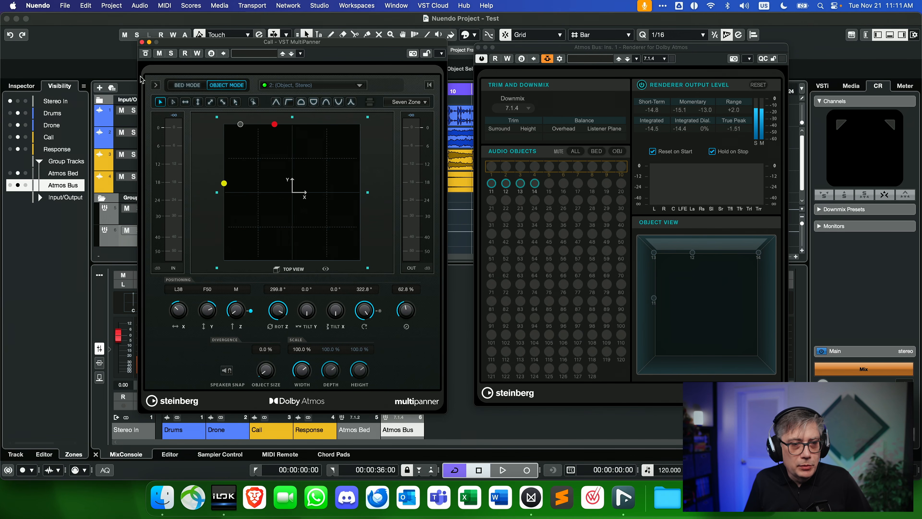
left_click(142, 42)
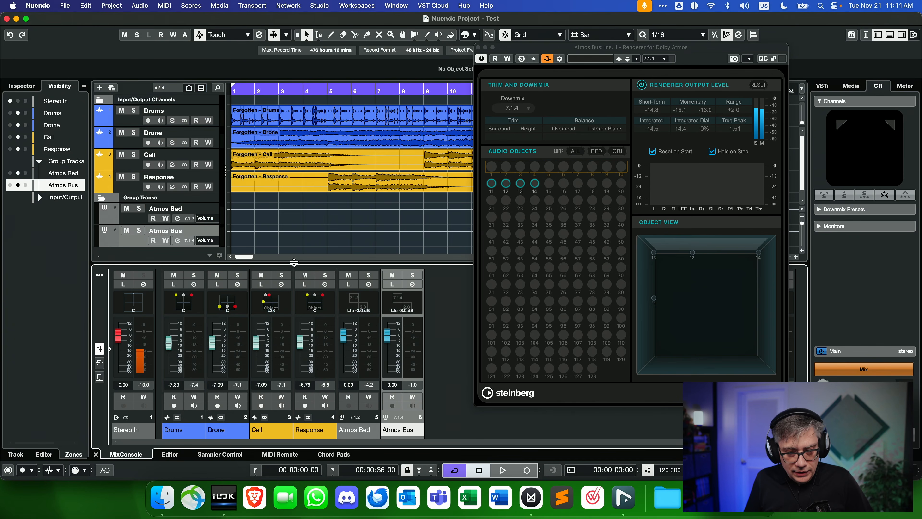
Step: Position the Response object in its MultiPanner at X R33 with a Z rotation of 66.6°, orbit rotation of 33.4° and radius of 59.9%
double_click(317, 304)
left_click_drag(288, 313, 283, 294)
left_click_drag(176, 311, 180, 297)
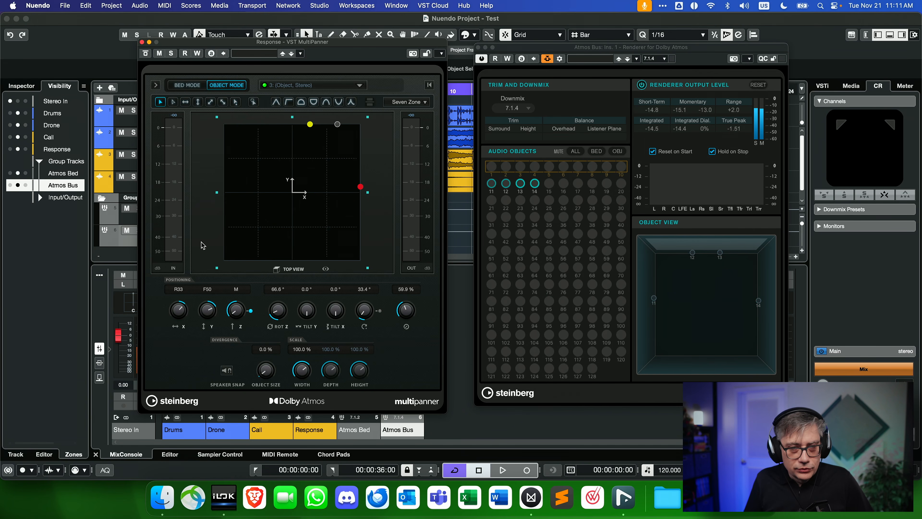
left_click(142, 42)
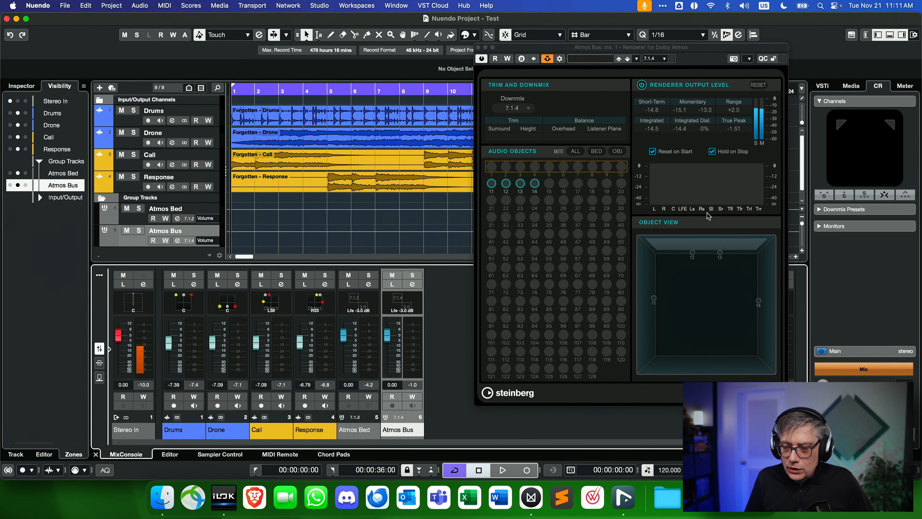
Step: Move the renderer window beside the panner area and set the Call object's size to 17.0%, closing its panner
left_click_drag(668, 48, 459, 32)
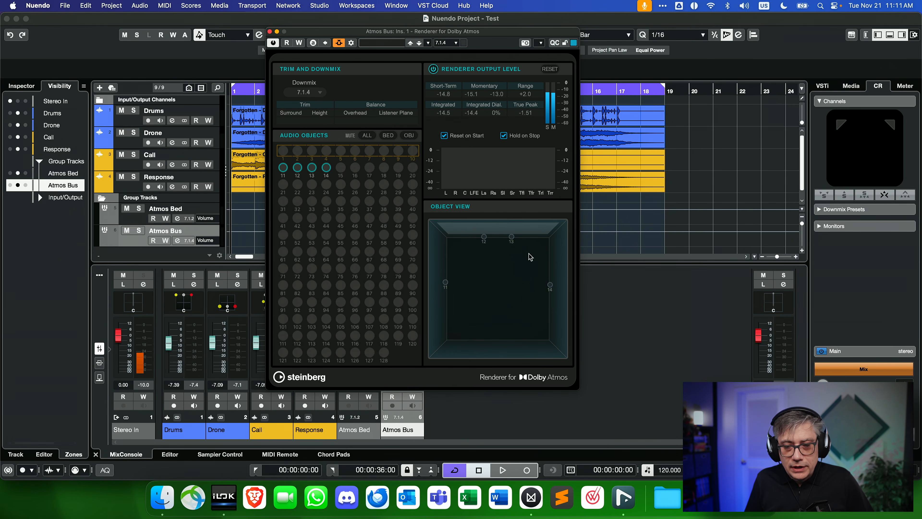
left_click_drag(335, 30, 434, 41)
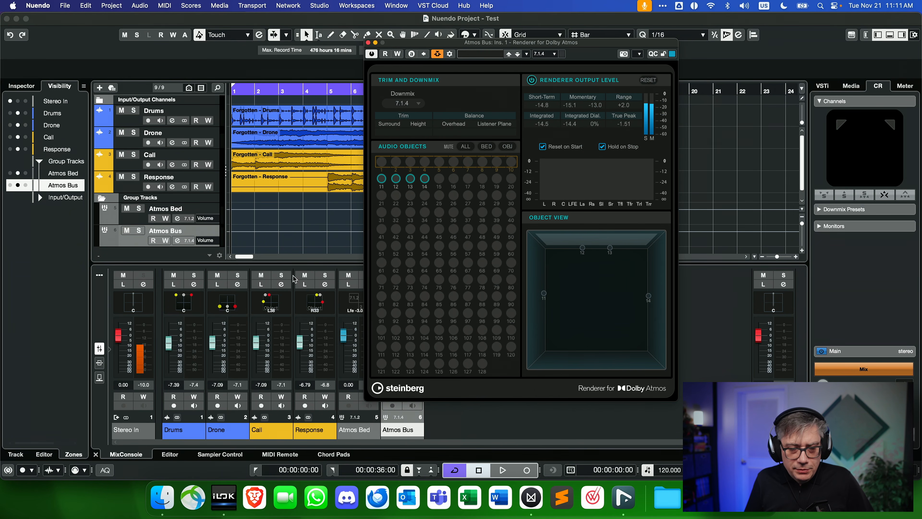
double_click(272, 303)
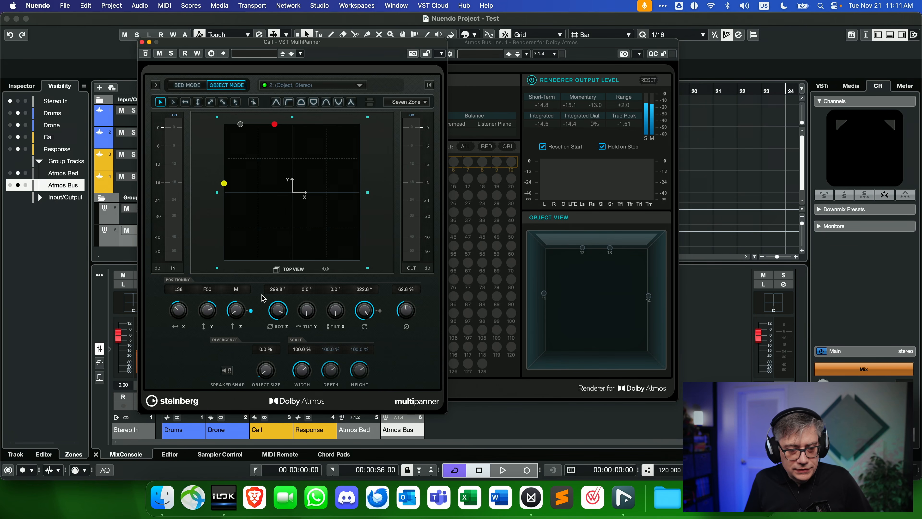
left_click_drag(267, 368, 272, 358)
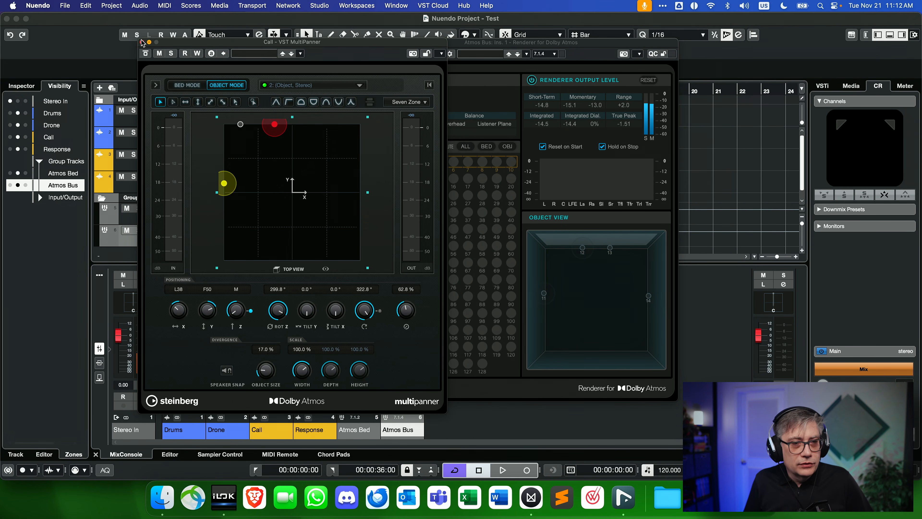
left_click(142, 42)
Step: Set the Response object's size to 15.5% in its MultiPanner and close the panner
double_click(309, 304)
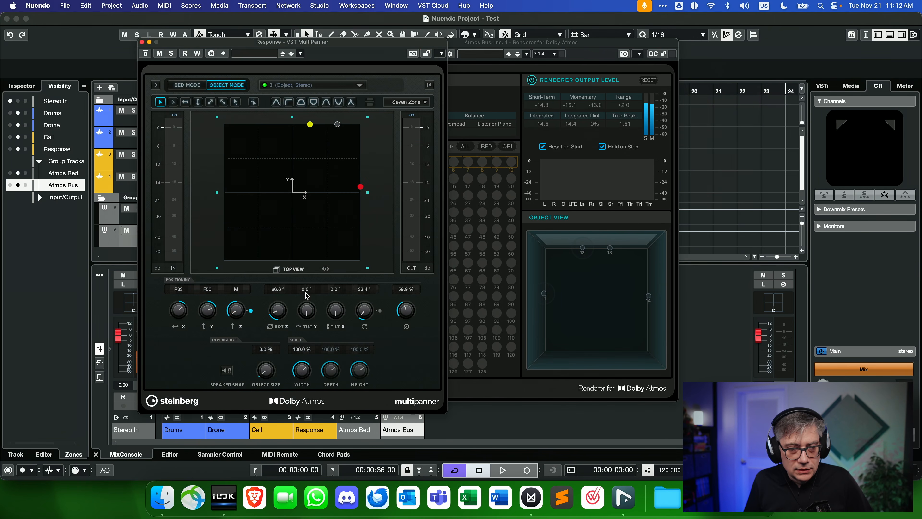
left_click_drag(263, 374, 263, 336)
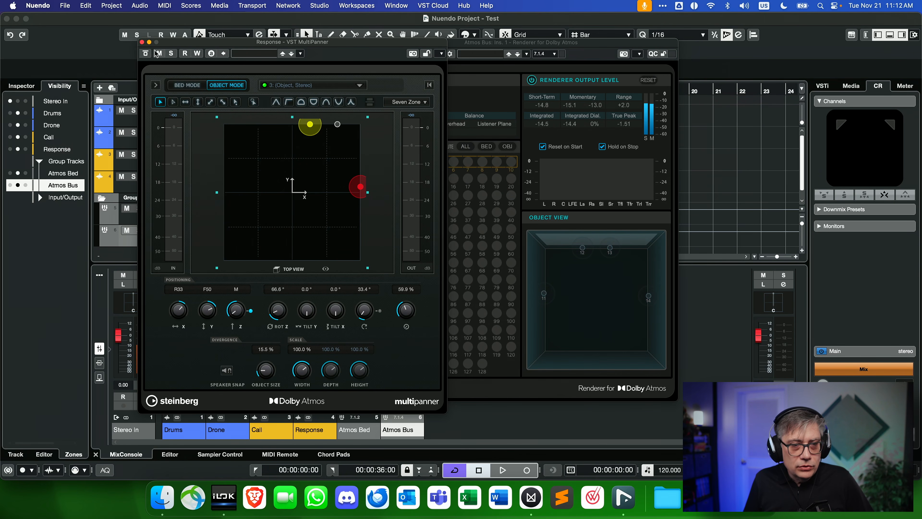
left_click(142, 42)
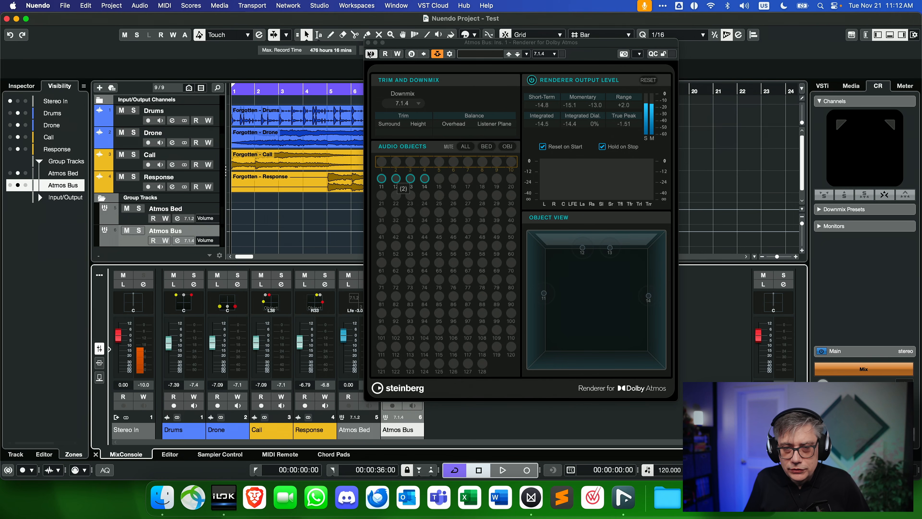
Step: Play the project and compare the renderer's Binaural downmix with 7.1.4, leaving it on 7.1.4, and close the renderer once playback is stopped
key("space")
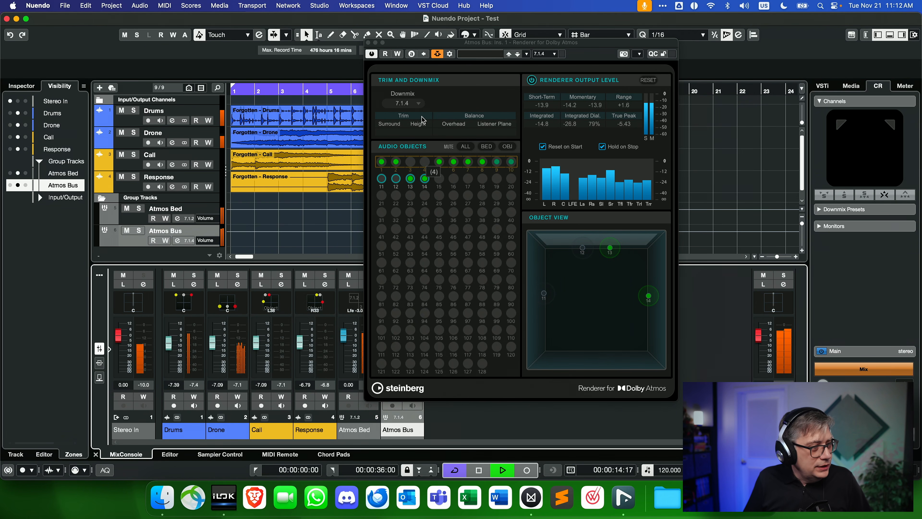
left_click(413, 104)
left_click(406, 60)
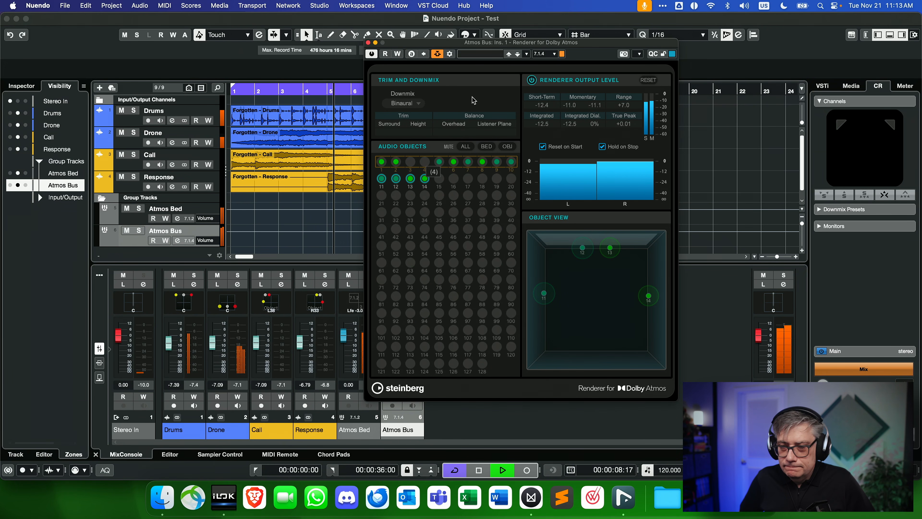
left_click(418, 104)
left_click(402, 167)
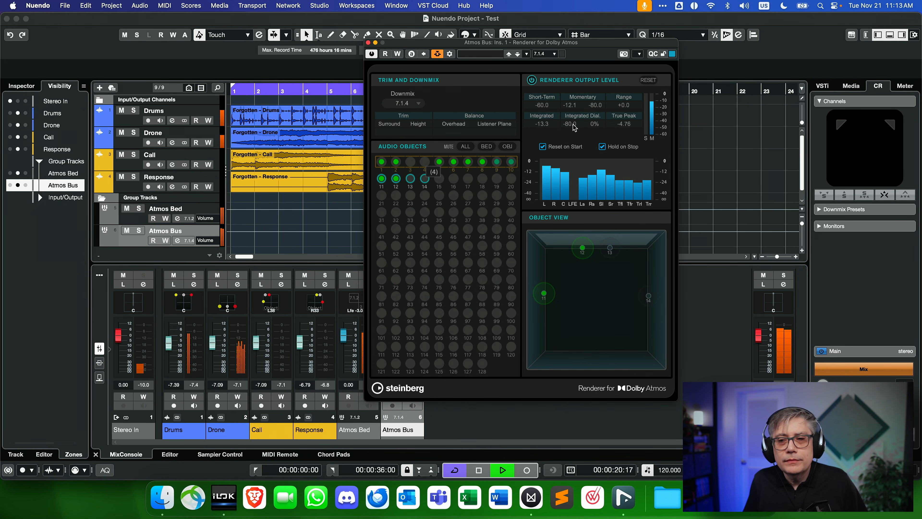
key("space")
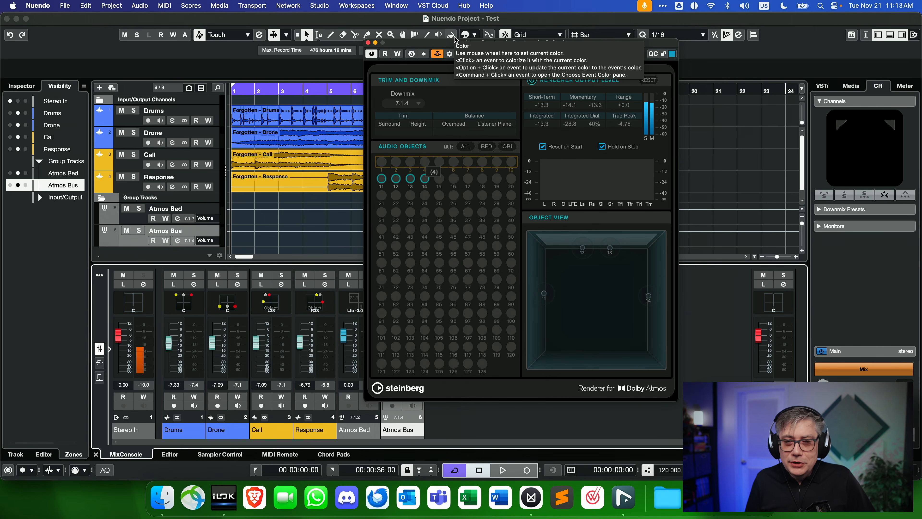
left_click(367, 42)
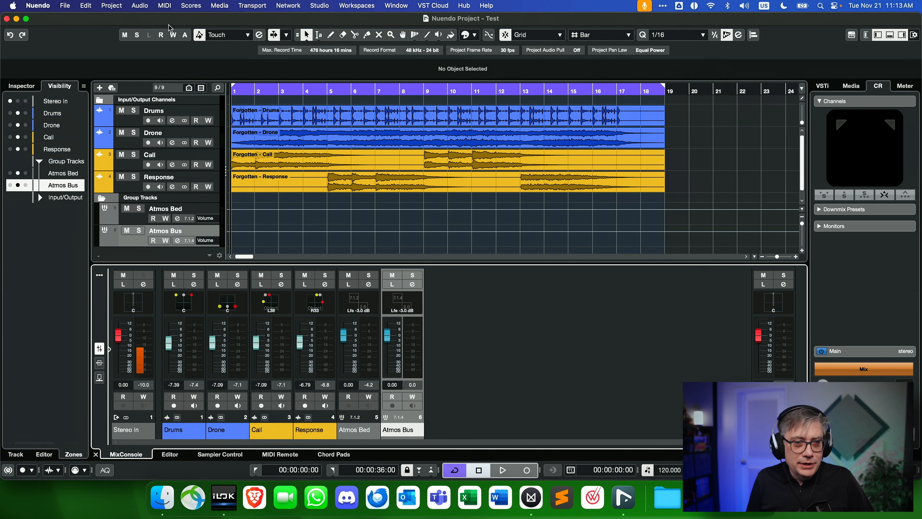
Step: Open the ADM Authoring window and move it down over the project so the track ruler stays in view
left_click(114, 9)
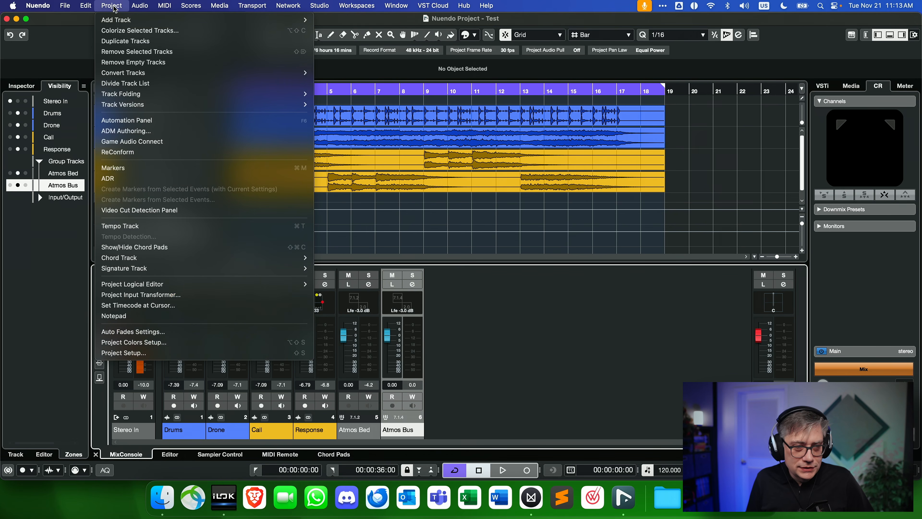
left_click(134, 131)
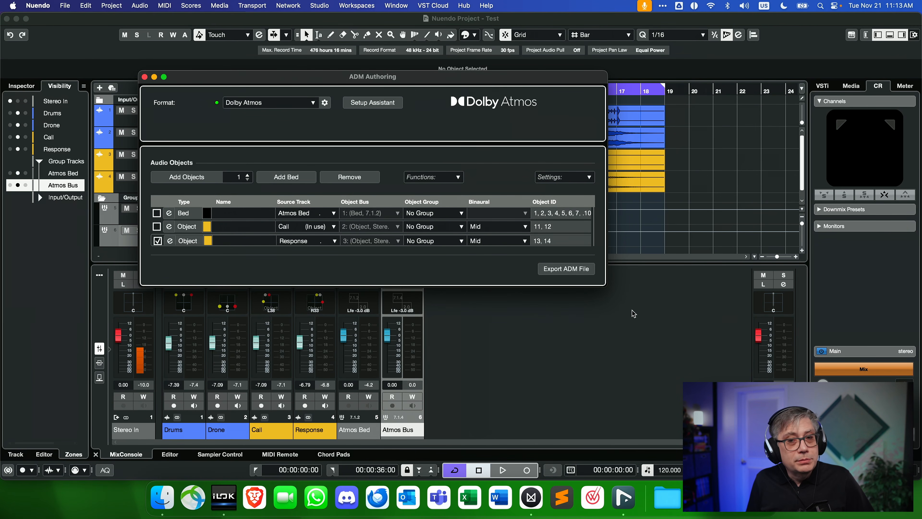
left_click_drag(460, 80, 483, 232)
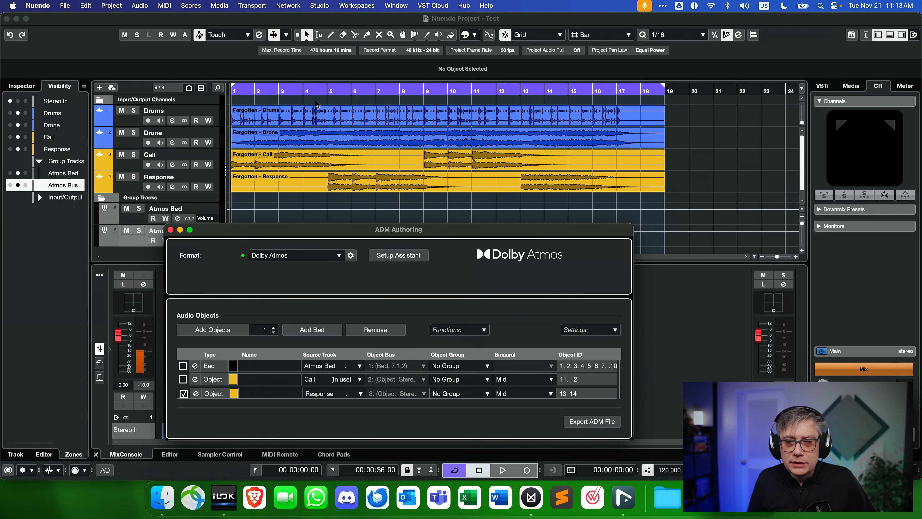
left_click_drag(436, 231, 380, 184)
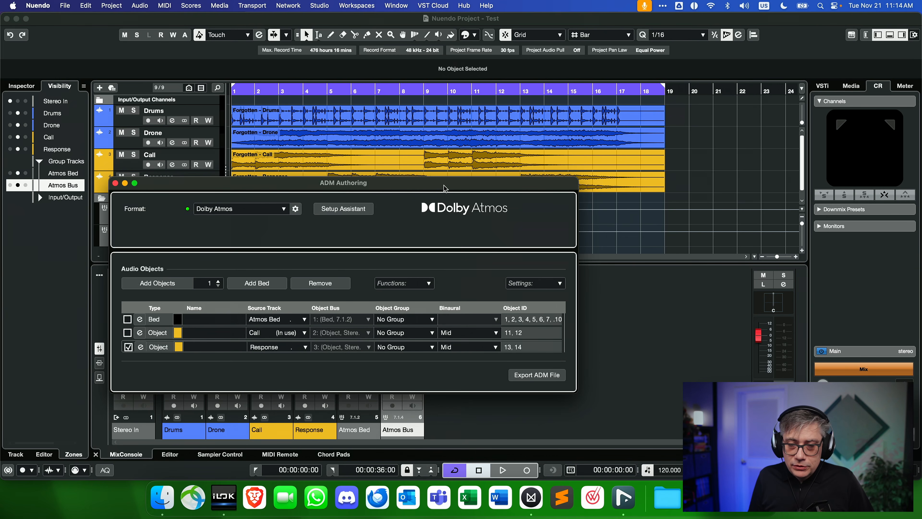
left_click_drag(445, 187, 431, 134)
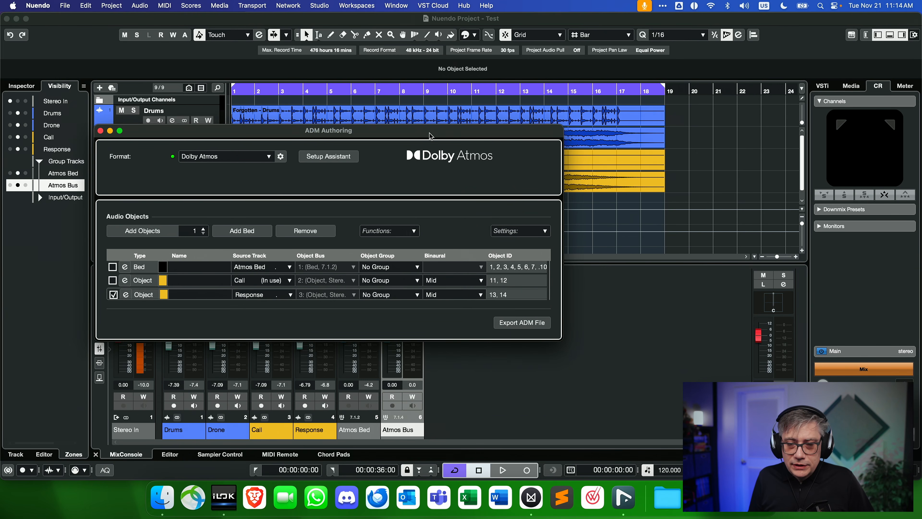
Step: Export the ADM file to the Desktop as "Test Atmos.wav", replacing the existing file
left_click(523, 322)
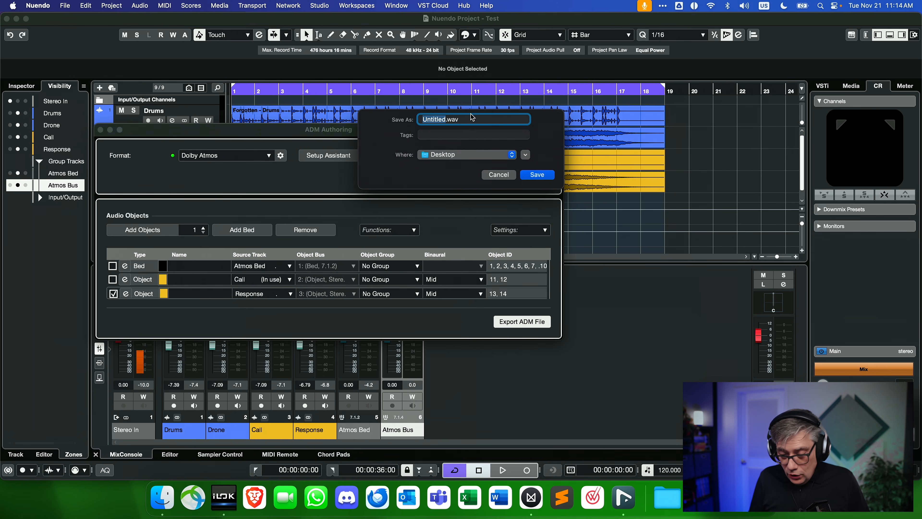
type("Test ")
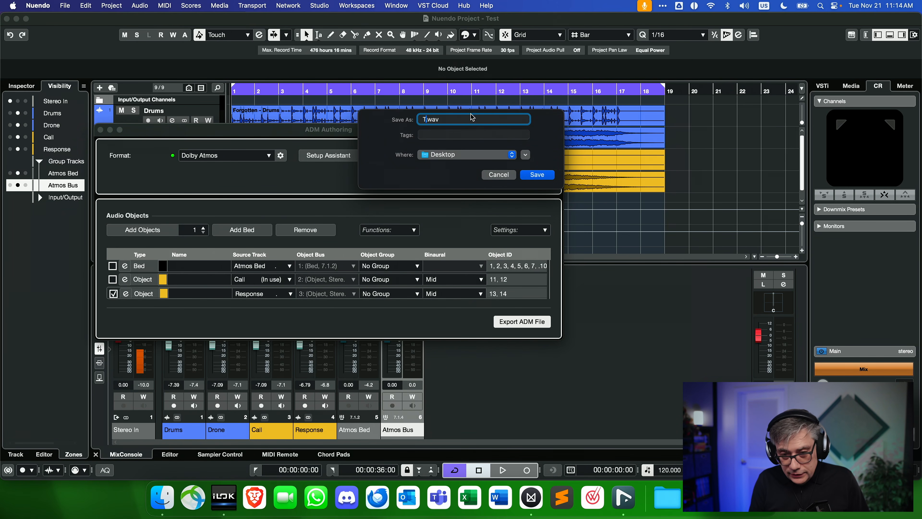
type("Atmos")
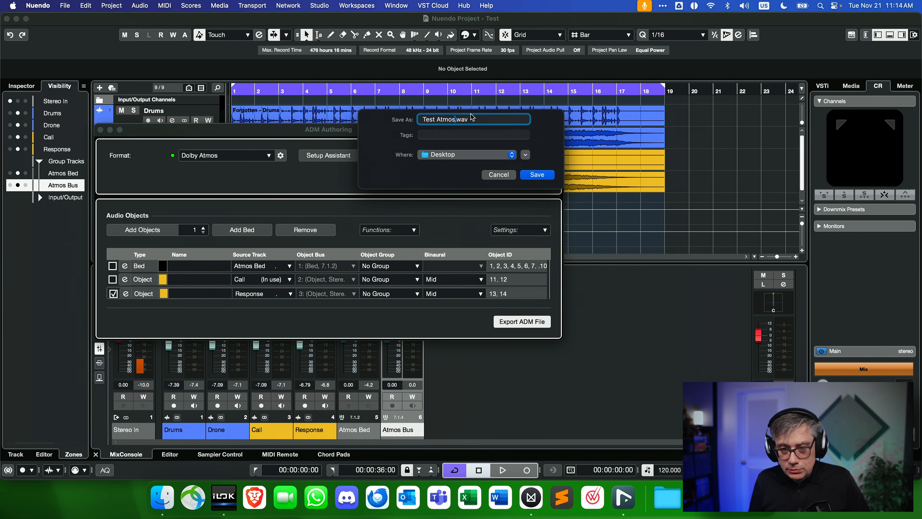
left_click(537, 174)
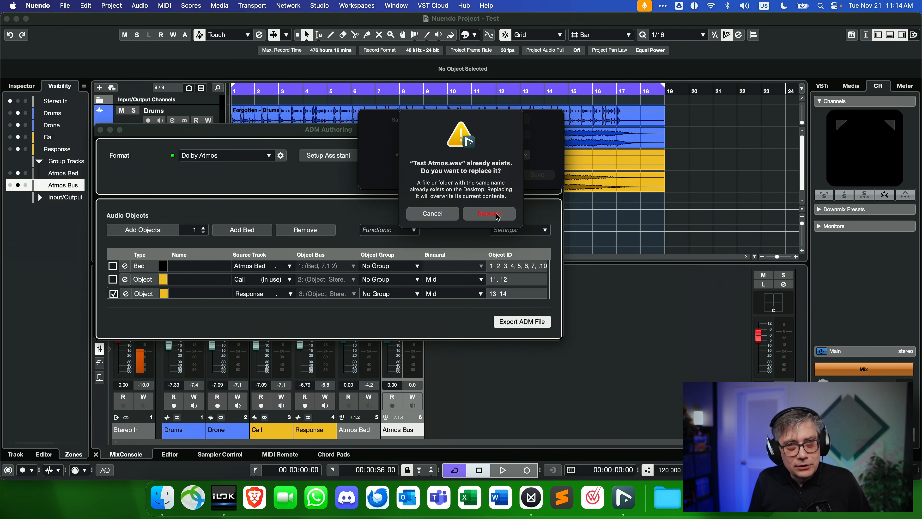
left_click(489, 213)
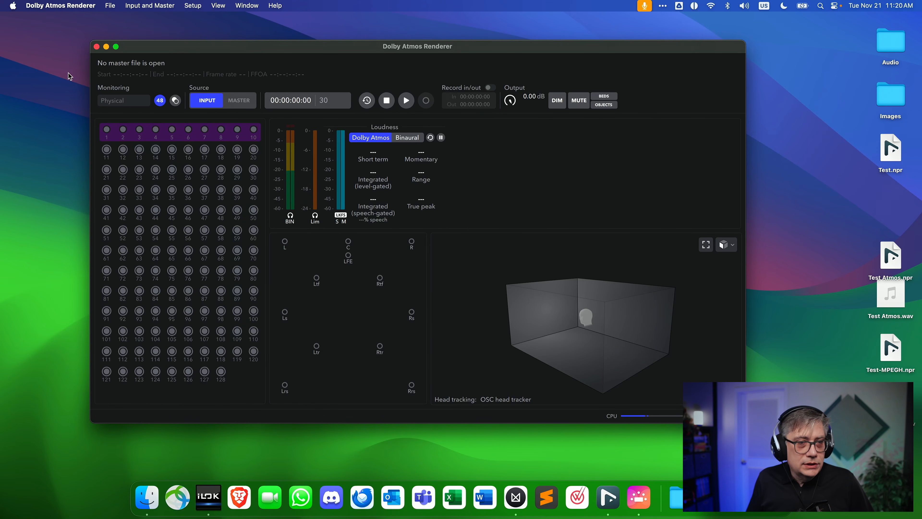
Step: In Dolby Atmos Renderer, open the master file "Test Atmos.wav" from the Desktop
left_click(110, 6)
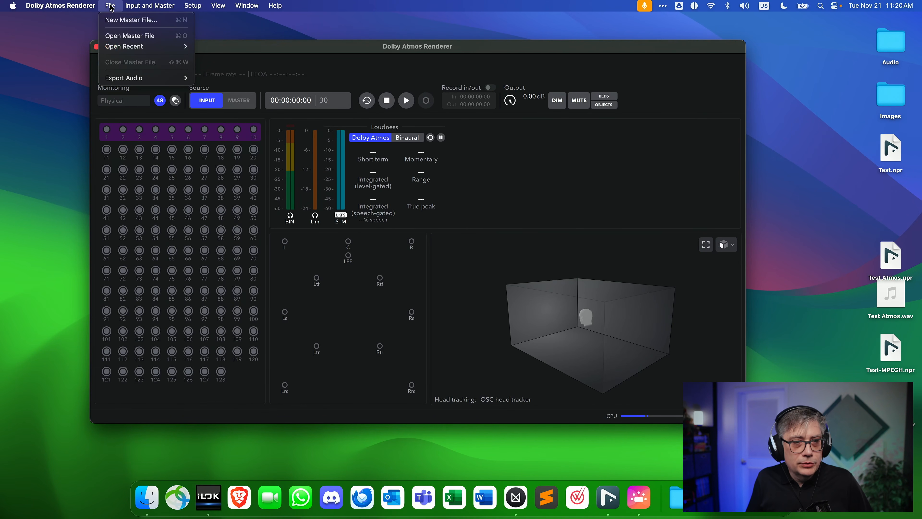
left_click(125, 37)
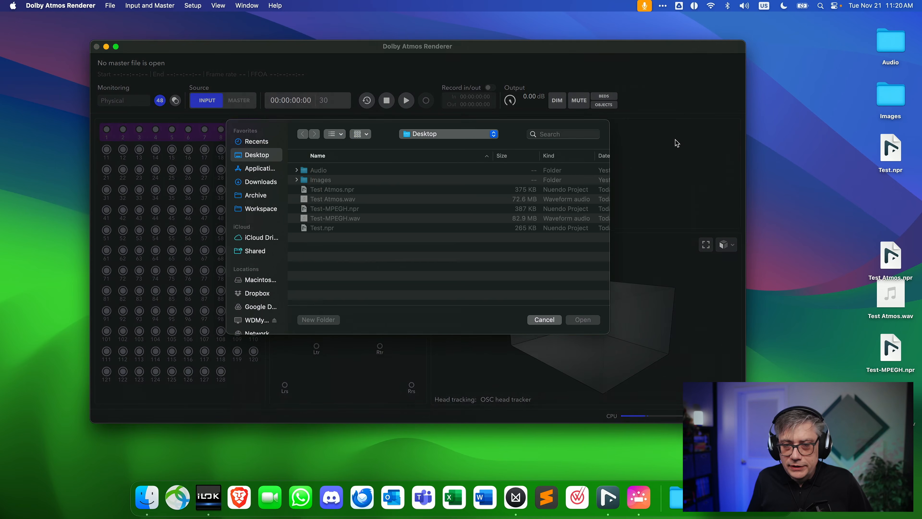
left_click(347, 205)
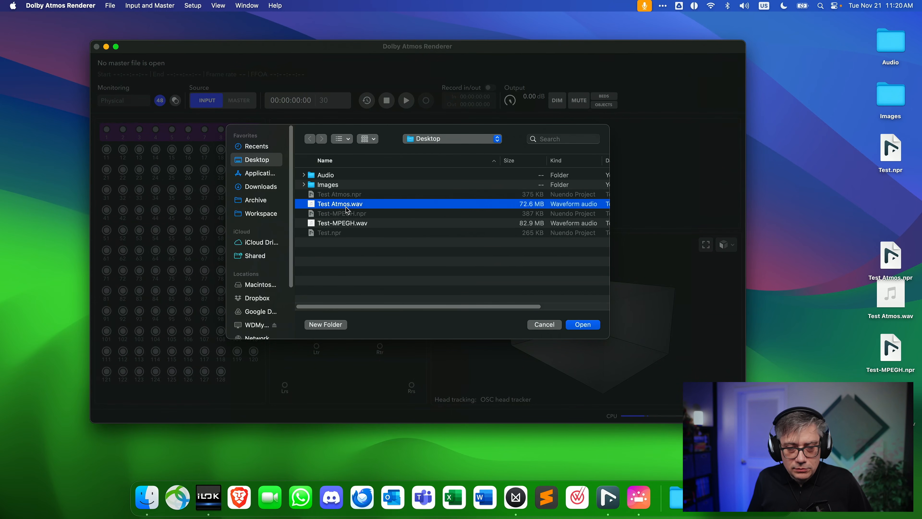
left_click(582, 325)
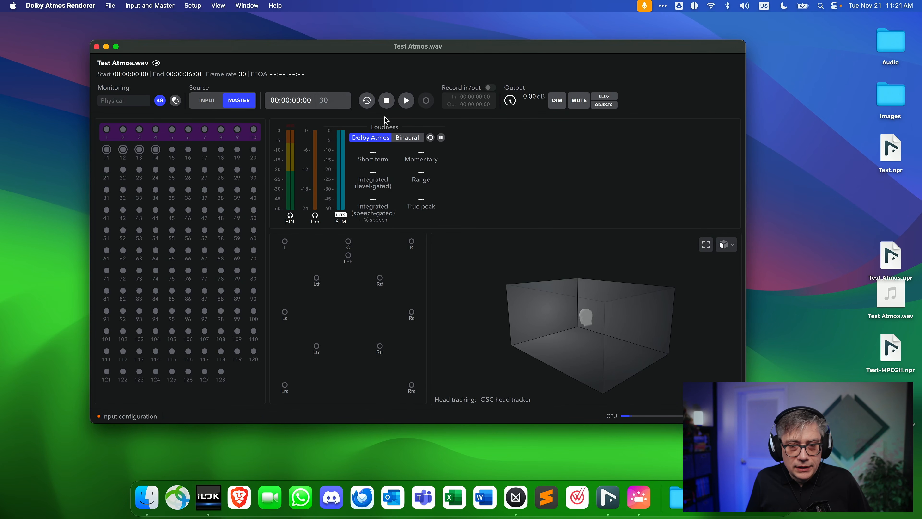
Step: Play the master file while watching its objects in the 3D room view, pause it, and look at the audio export options
left_click(407, 101)
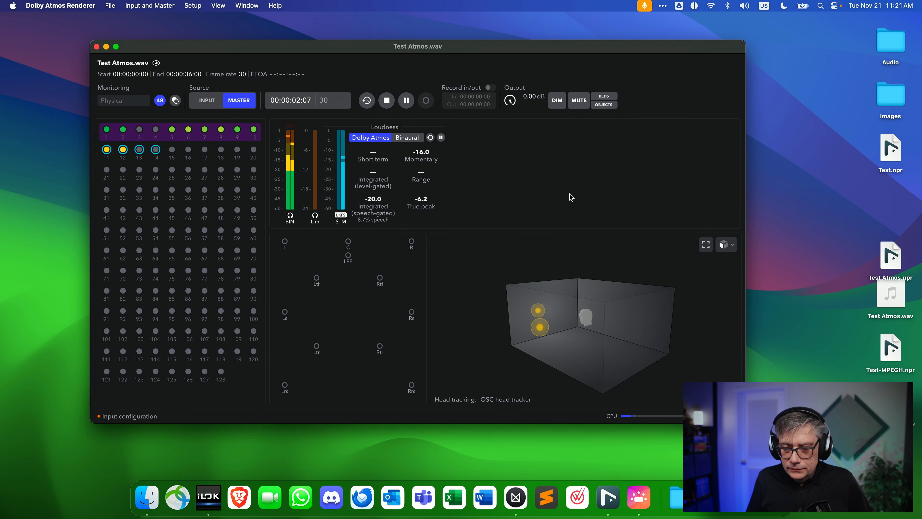
left_click_drag(642, 334, 616, 442)
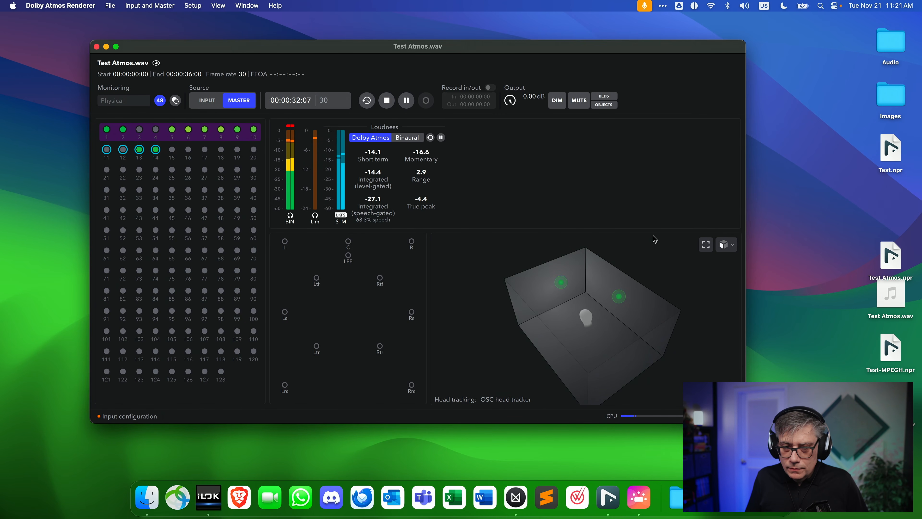
key("space")
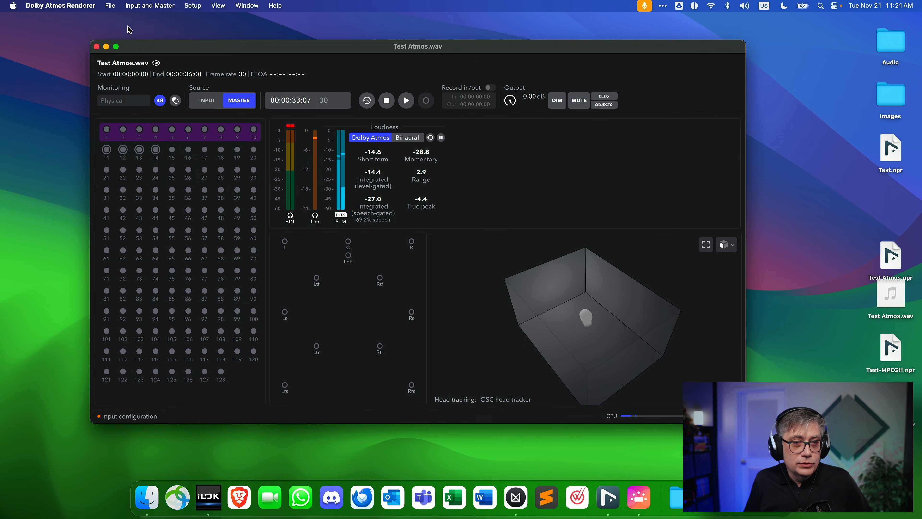
left_click(108, 7)
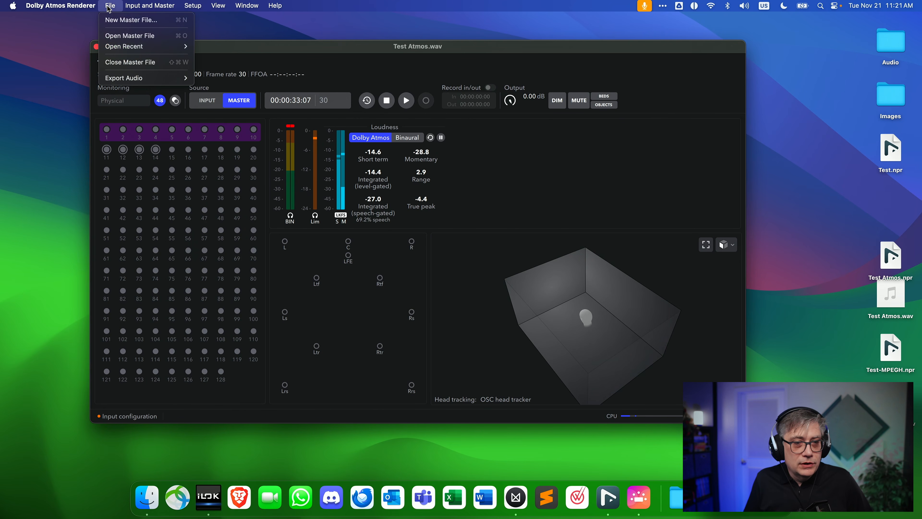
mouse_move(134, 79)
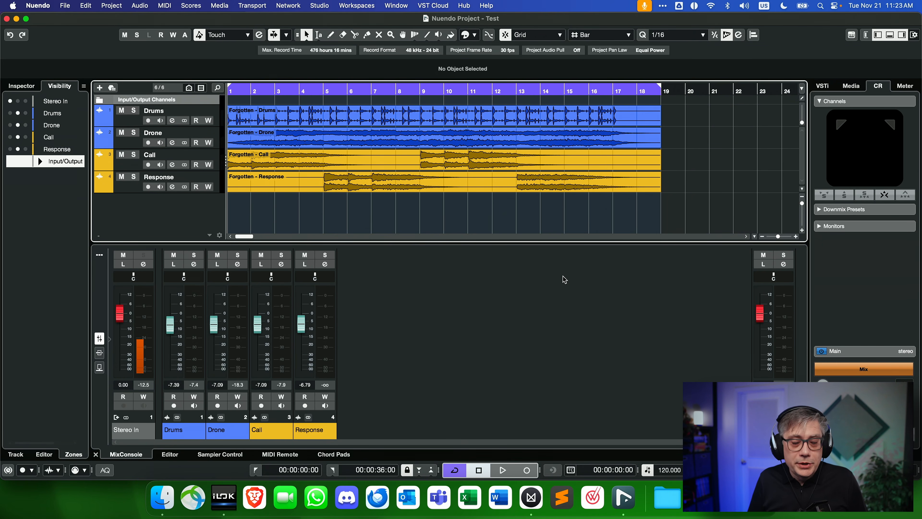
Step: In the Nuendo project, add a 7.1.4 group track named "MPEG-H Bus" routed to Stereo Out inside a group folder
right_click(486, 284)
left_click(530, 305)
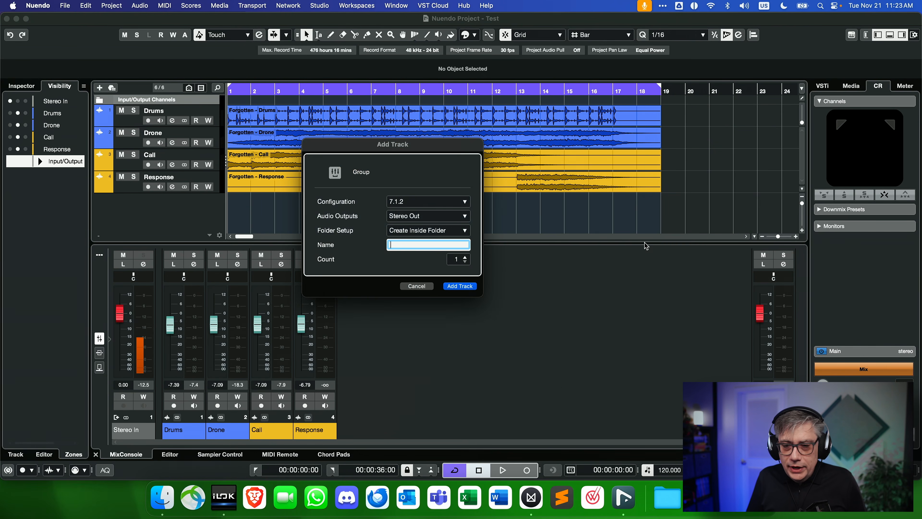
left_click_drag(354, 145, 484, 147)
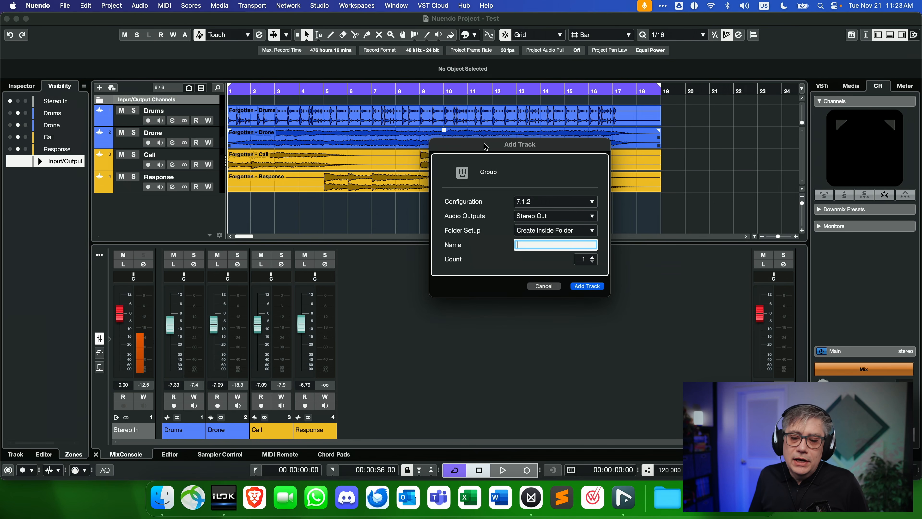
left_click(591, 203)
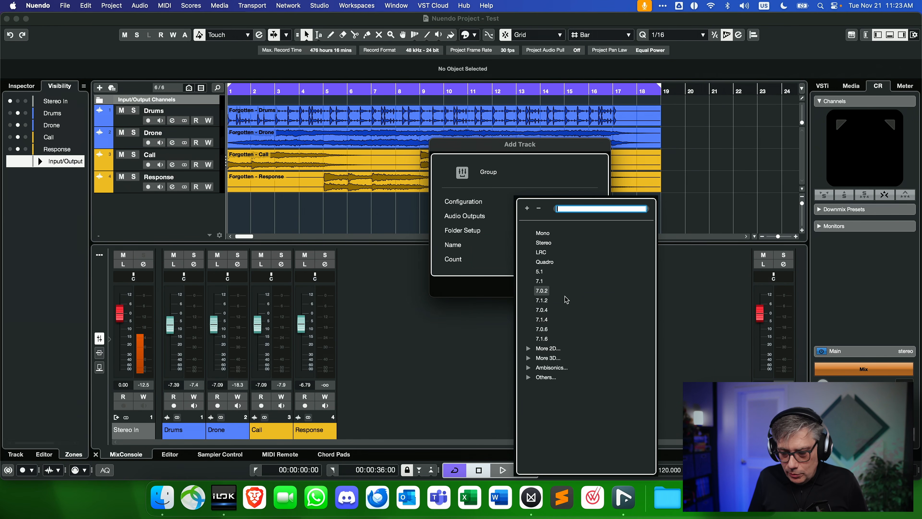
left_click(542, 320)
left_click(539, 245)
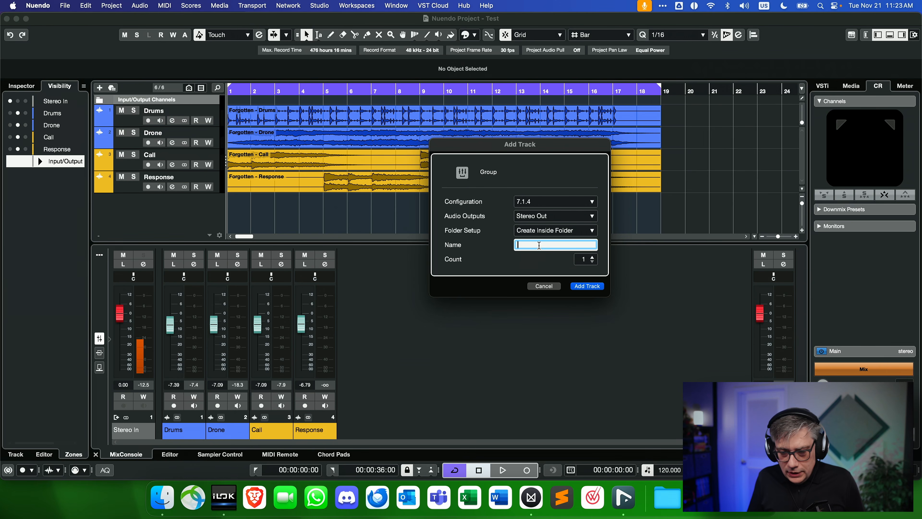
type("MPEG")
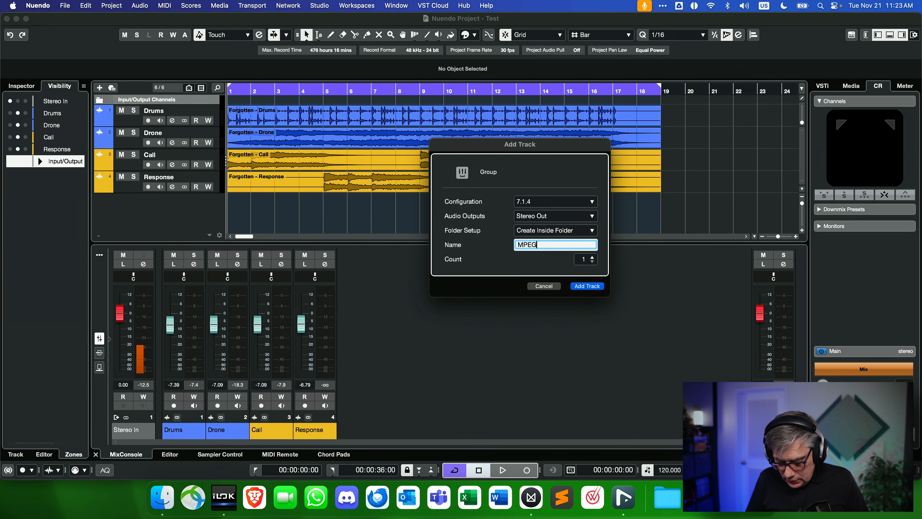
type("-H Bus")
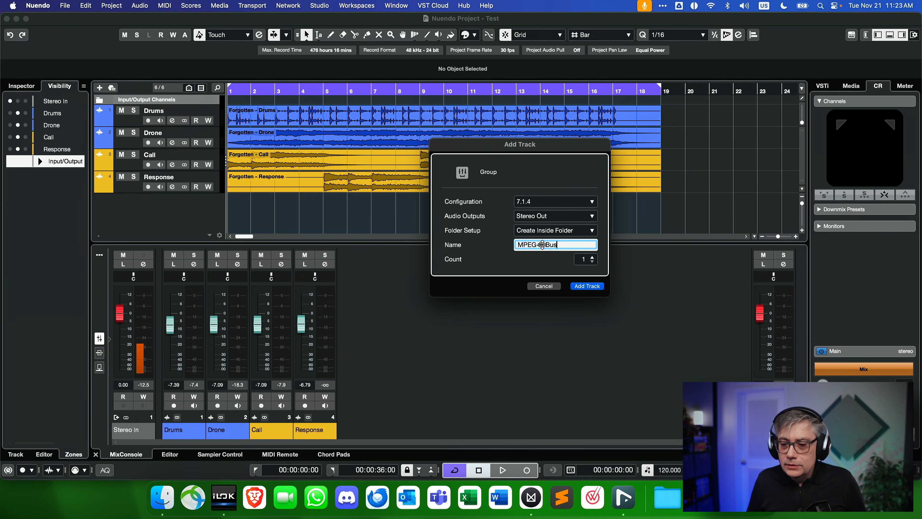
left_click(587, 286)
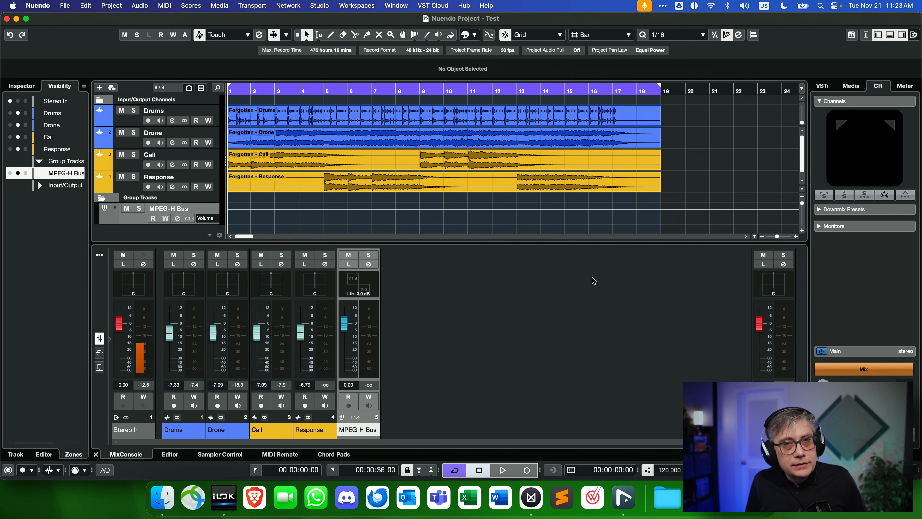
Step: Insert Renderer for MPEG-H in the first insert slot of the MPEG-H Bus and move its window clear of the inserts
left_click(369, 264)
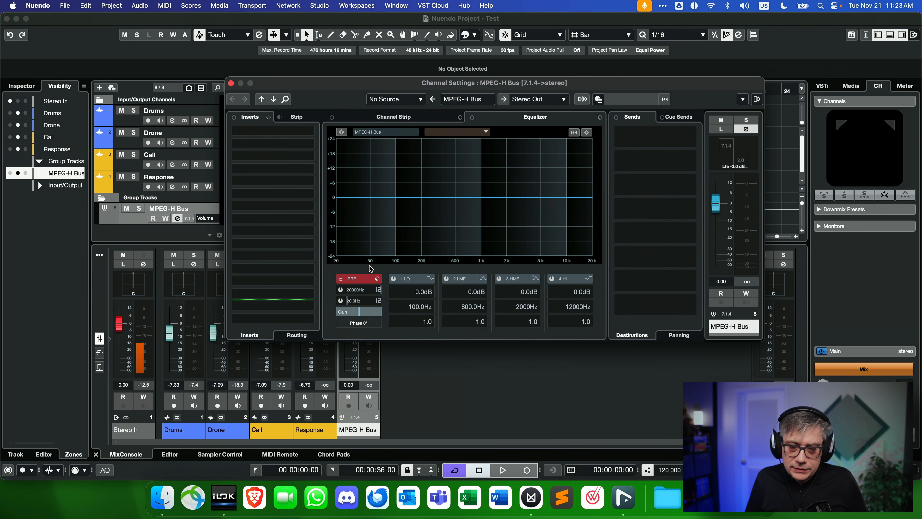
left_click(309, 133)
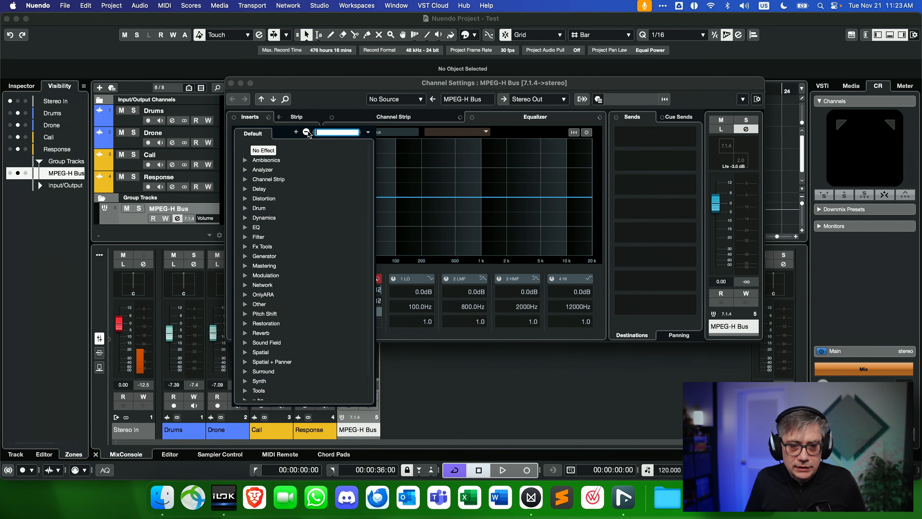
type("mpeg")
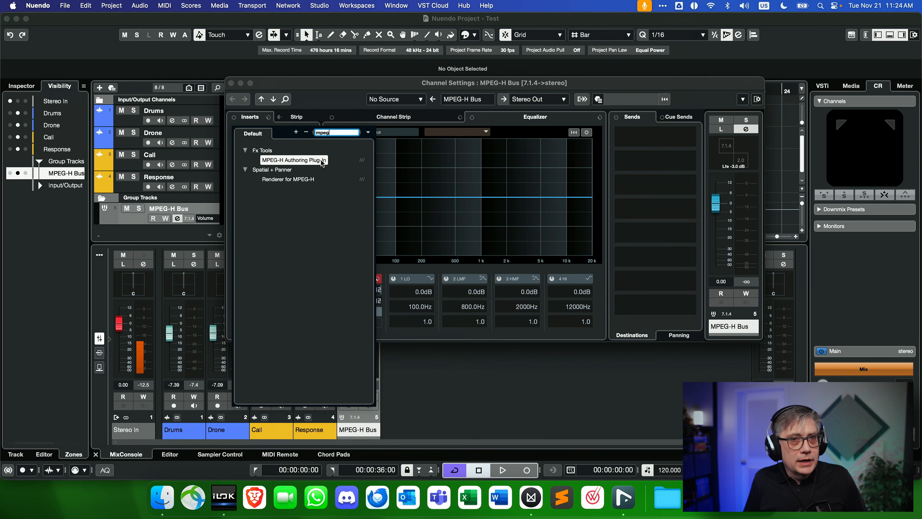
left_click(287, 180)
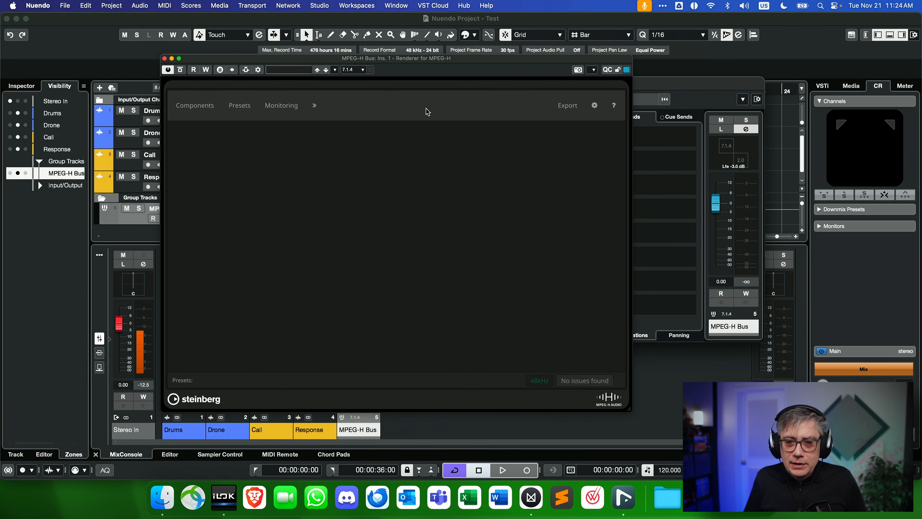
left_click_drag(400, 59, 617, 48)
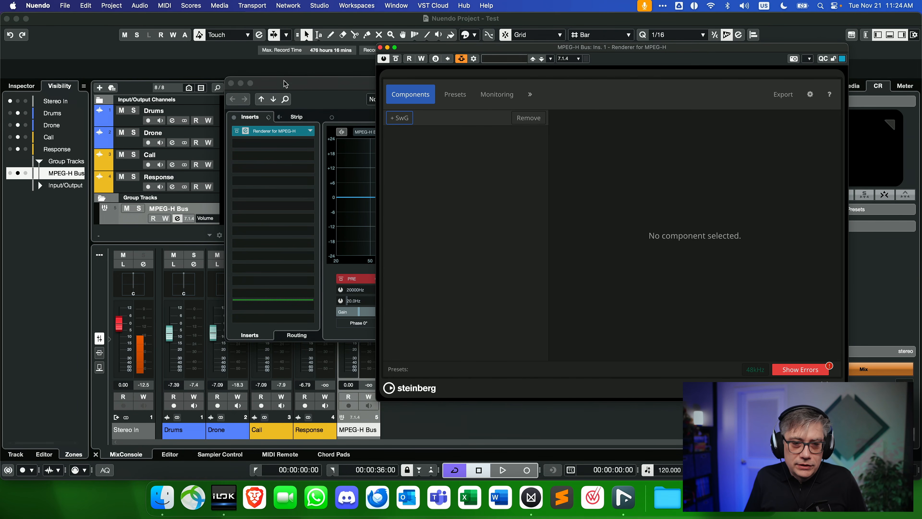
Step: Insert the MPEG-H Authoring Plug-In in the bus's second slot with reference layout 7.1 + 4H, and arrange both plug-in windows for comparison
left_click(323, 90)
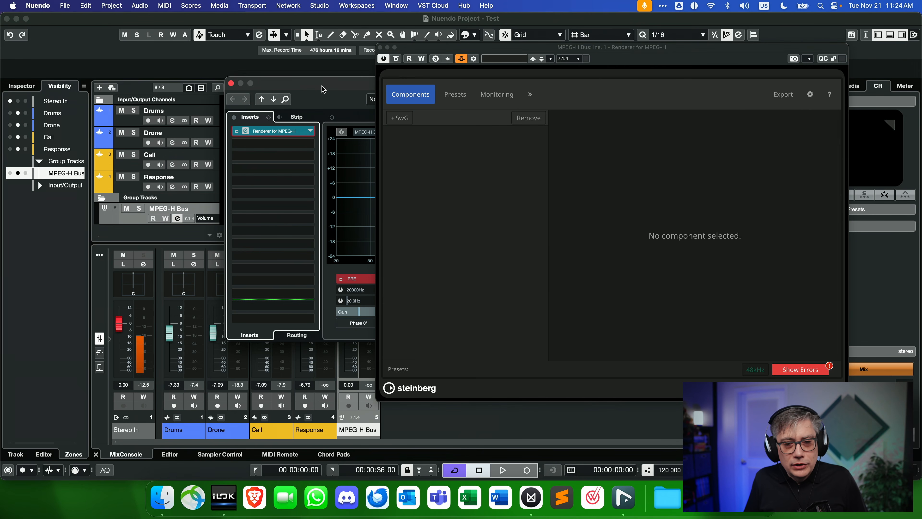
left_click(311, 146)
type("mpeg")
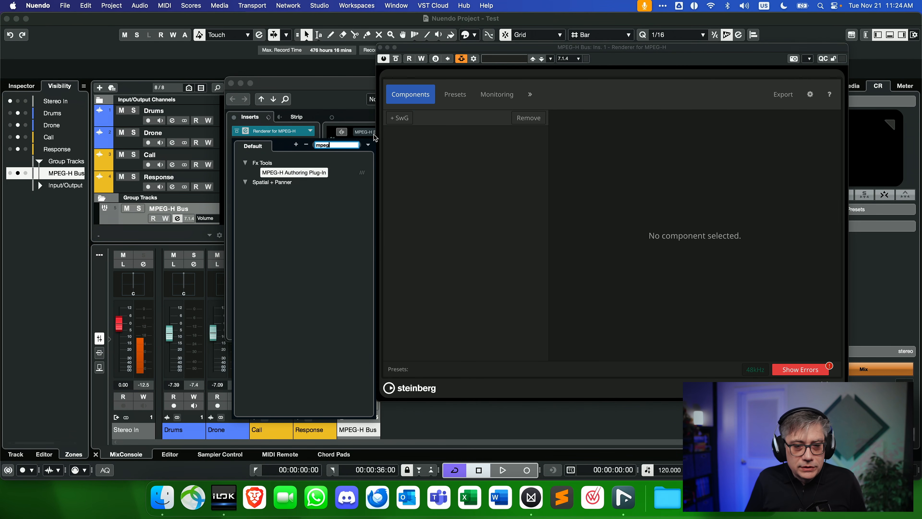
left_click(276, 173)
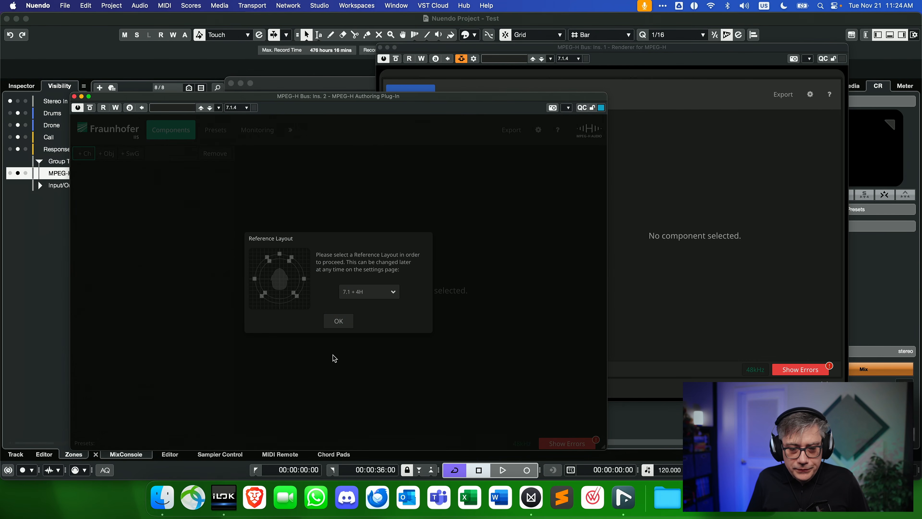
left_click(337, 323)
left_click_drag(443, 98, 399, 82)
left_click_drag(674, 51, 596, 38)
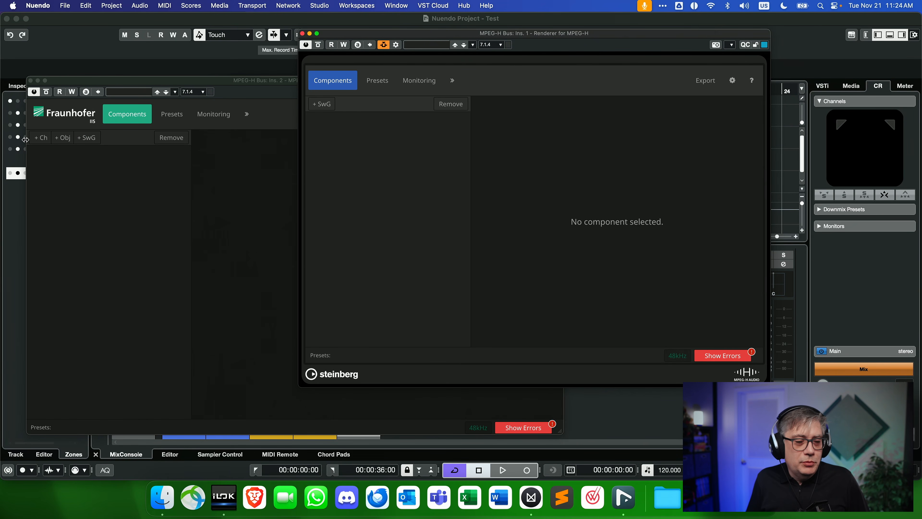
Step: Compare the component options of the MPEG-H Authoring Plug-In with those of Renderer for MPEG-H, rearranging their windows
left_click(136, 85)
left_click_drag(136, 85, 166, 73)
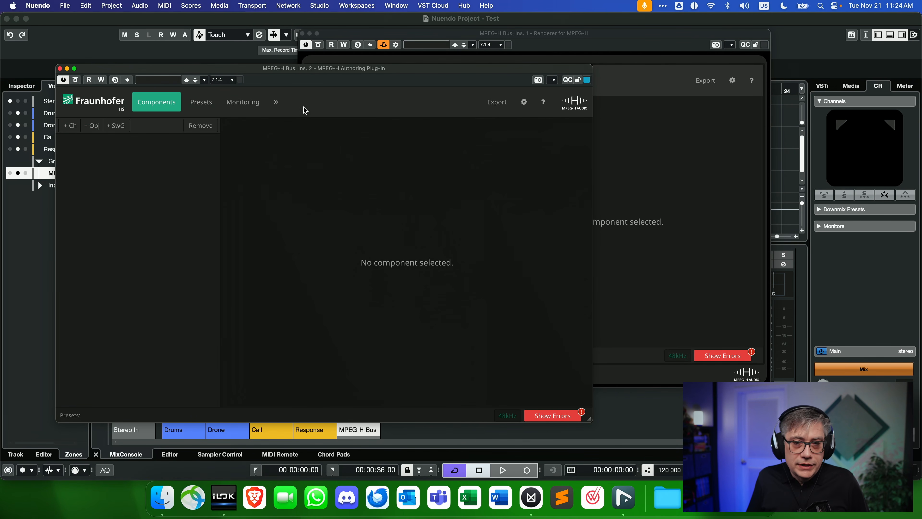
left_click_drag(416, 71, 388, 146)
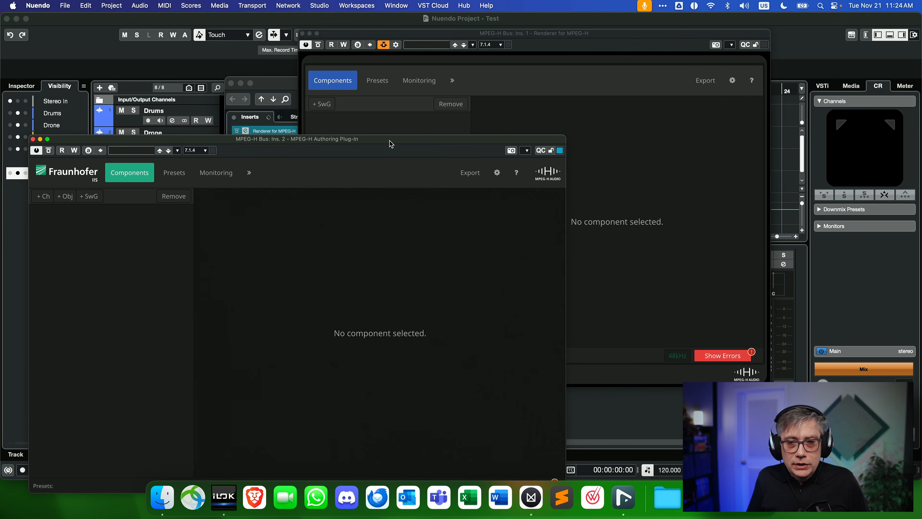
left_click(453, 40)
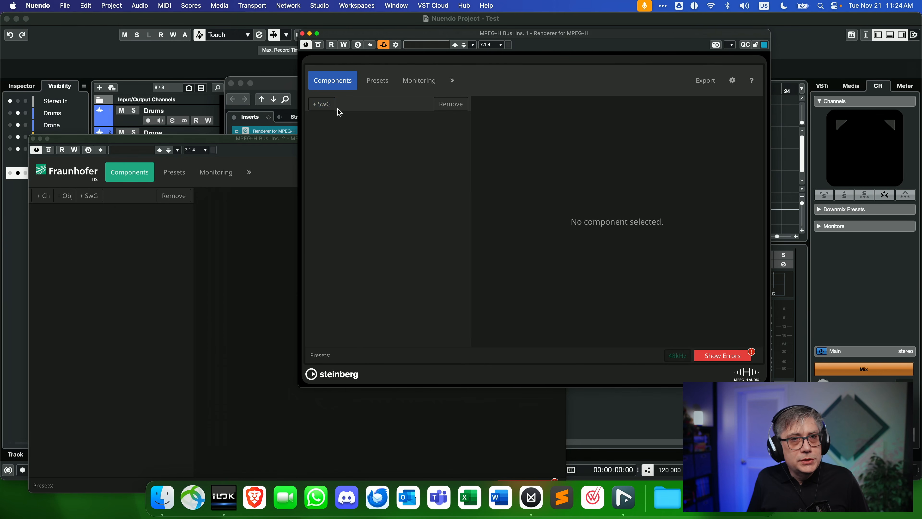
left_click_drag(214, 140, 268, 111)
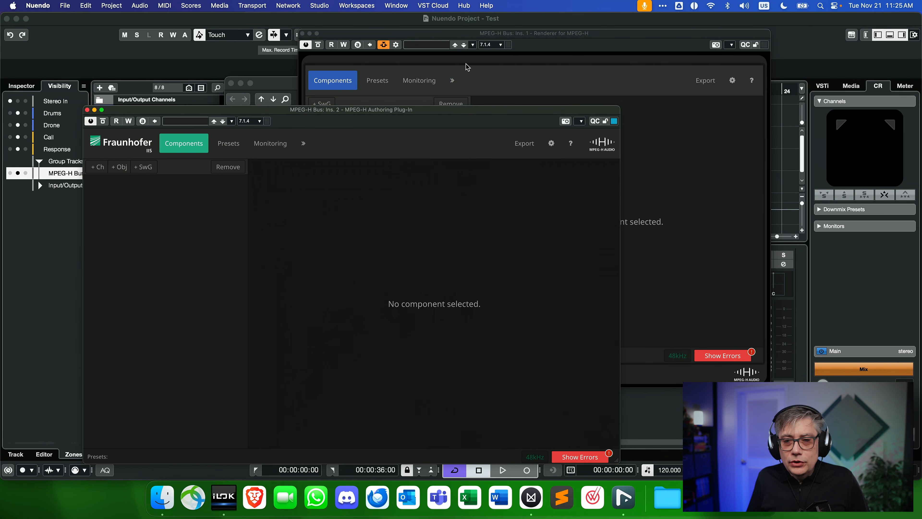
Step: Remove the MPEG-H Authoring Plug-In from the MPEG-H Bus's second insert slot and close the plug-in and channel windows
left_click(87, 110)
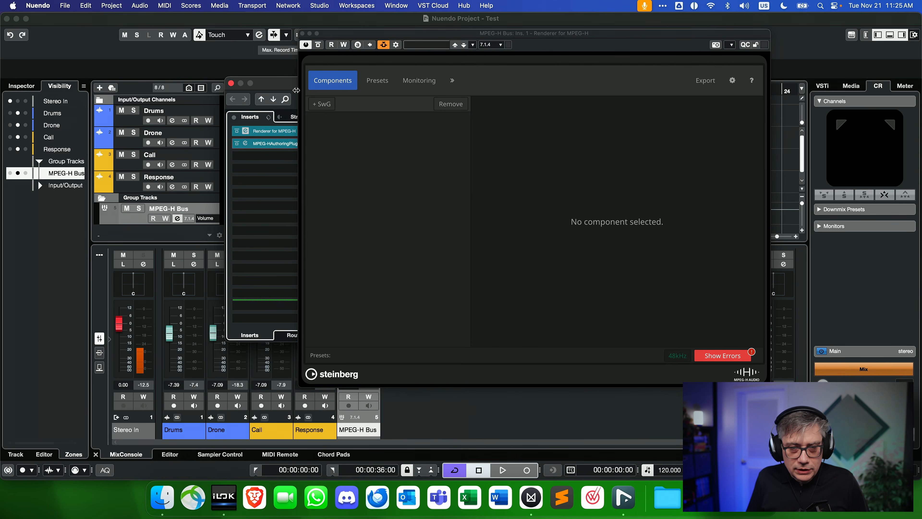
left_click_drag(393, 34, 496, 49)
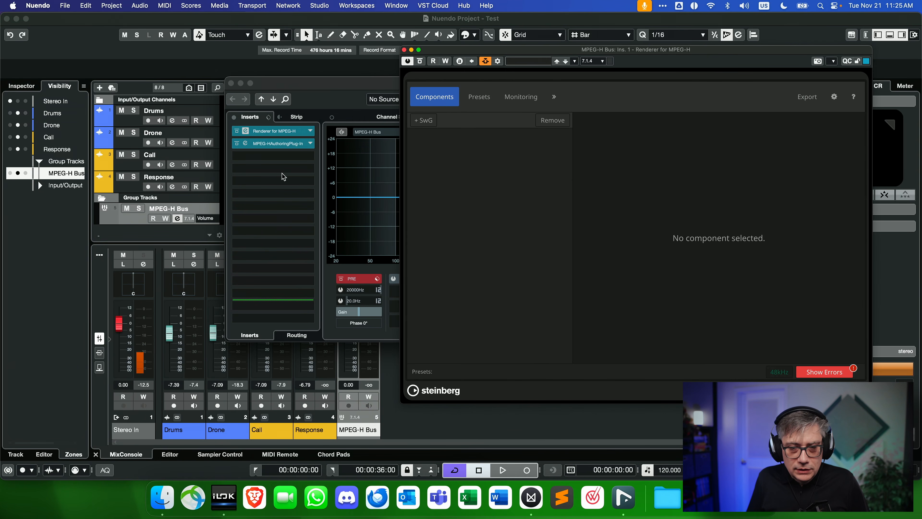
left_click(309, 144)
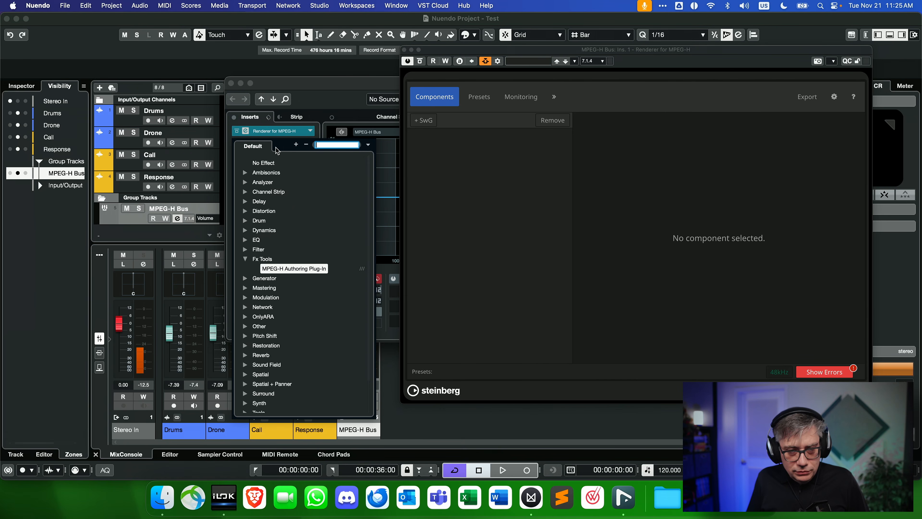
left_click(270, 162)
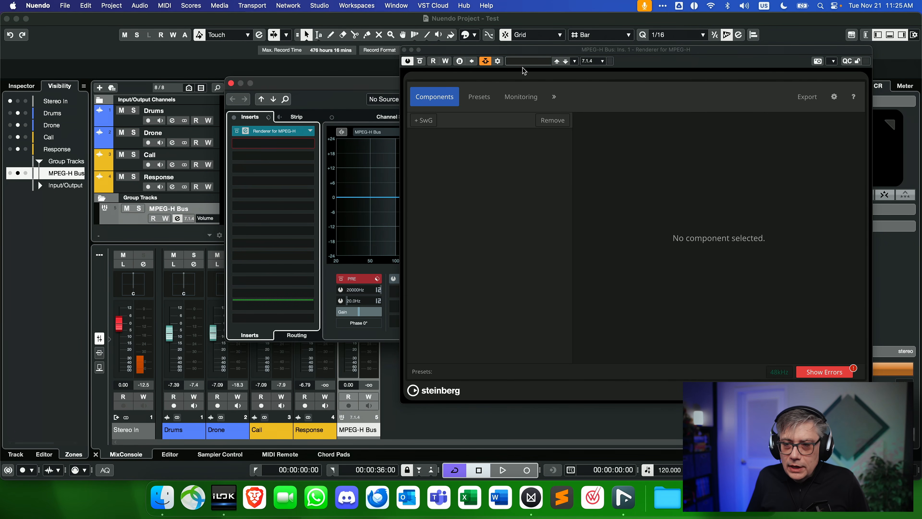
left_click_drag(359, 85, 224, 111)
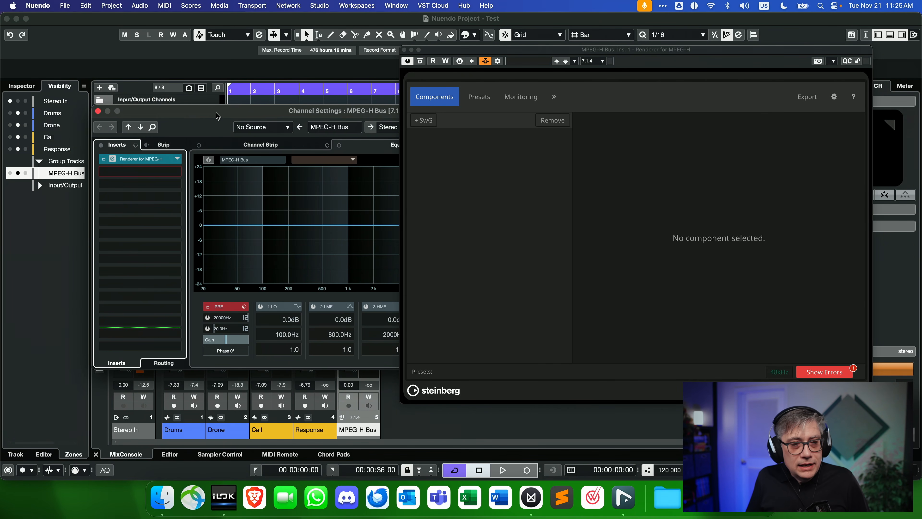
left_click(97, 109)
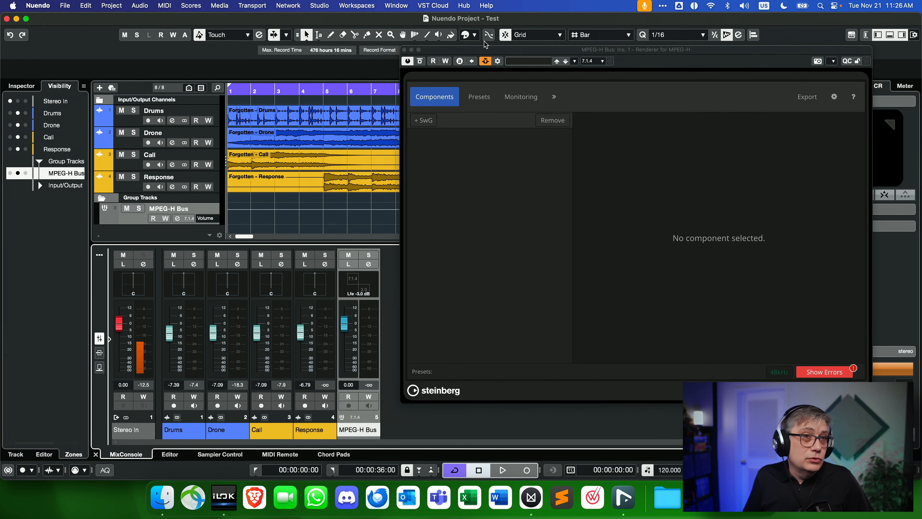
left_click(404, 50)
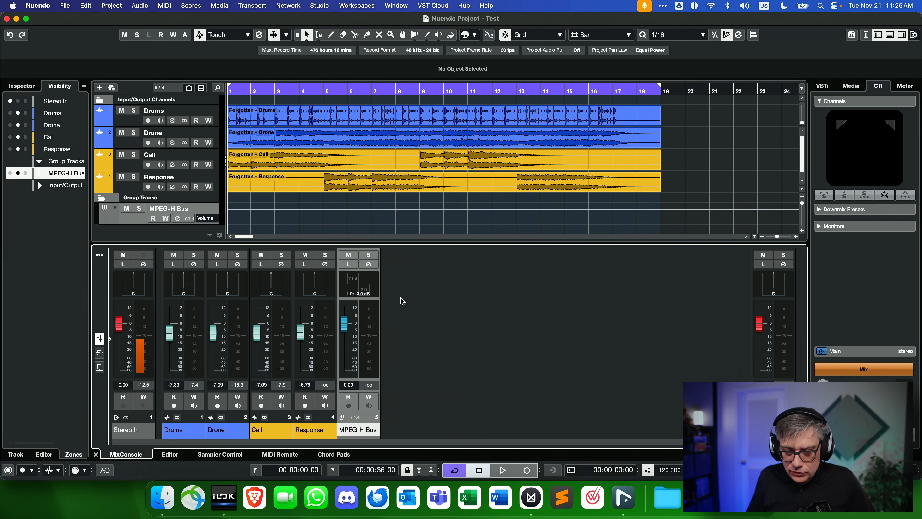
Step: Start a new group track from the mixer and set its channel configuration to 5.1.4
right_click(455, 272)
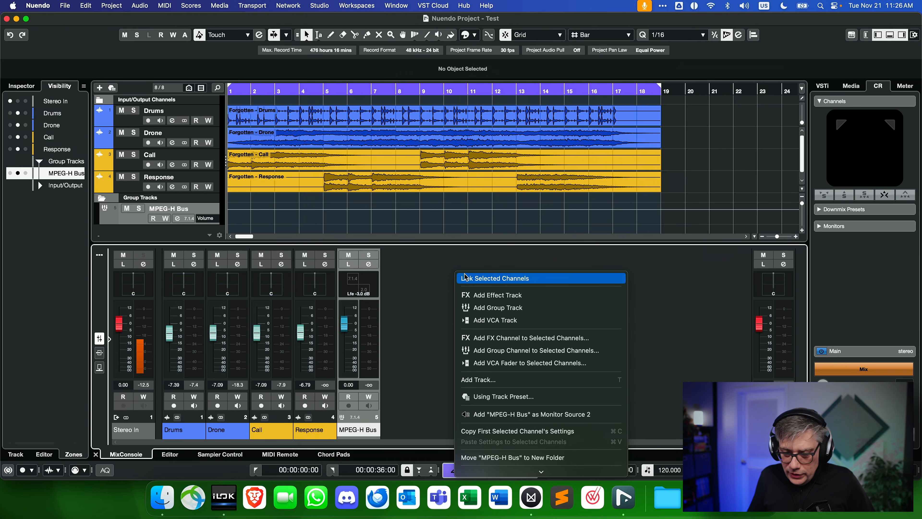
left_click(483, 308)
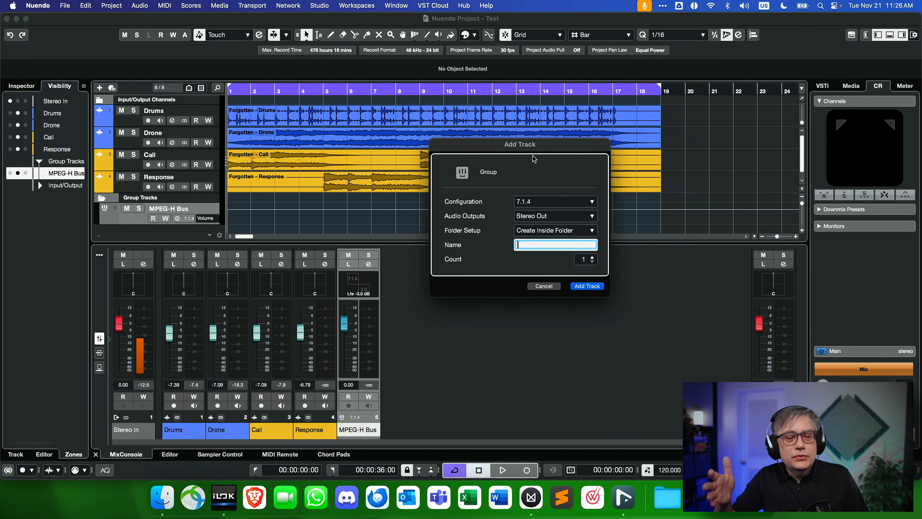
left_click(589, 203)
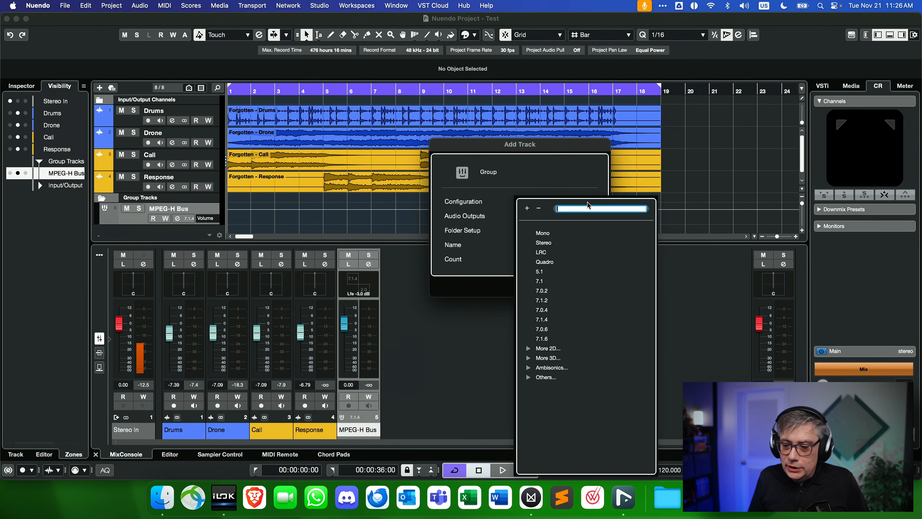
left_click(529, 358)
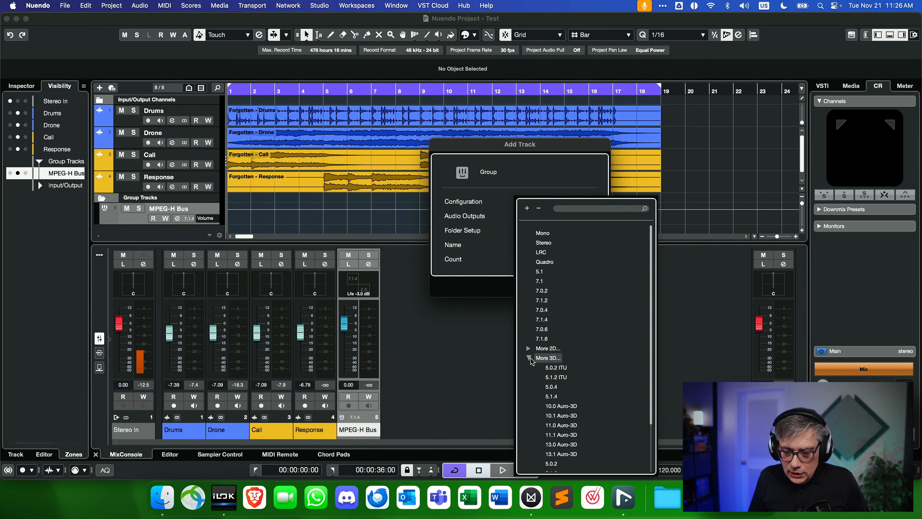
scroll(581, 375, "down", 3)
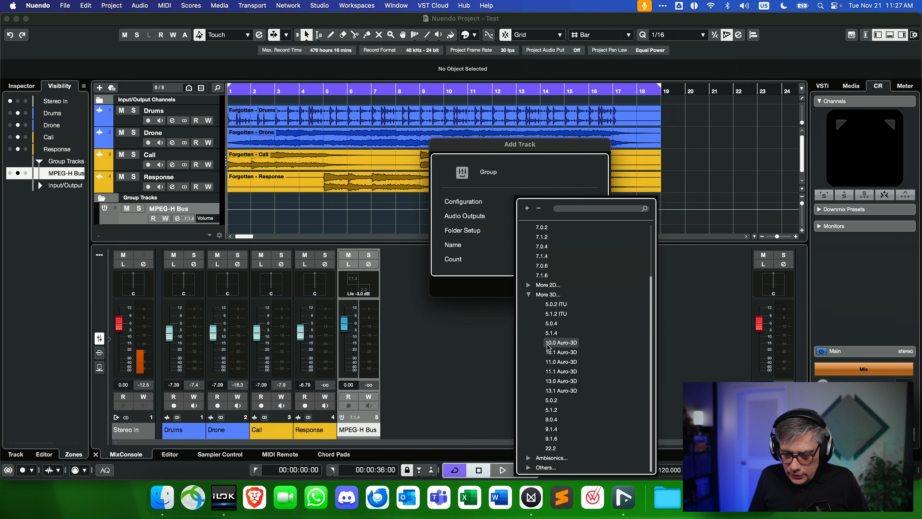
left_click(551, 333)
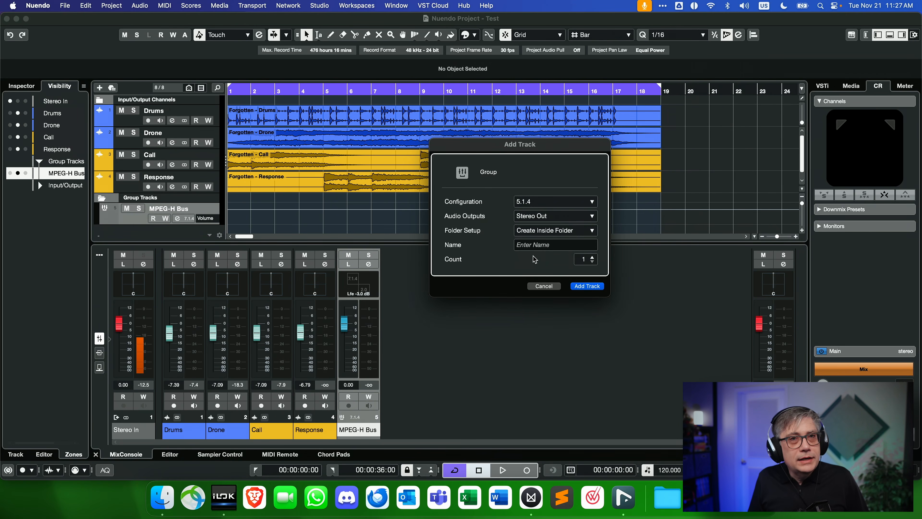
Step: Name the new group track "MPEG-H Bed" and add it inside the group folder, routed to Stereo Out
left_click(541, 244)
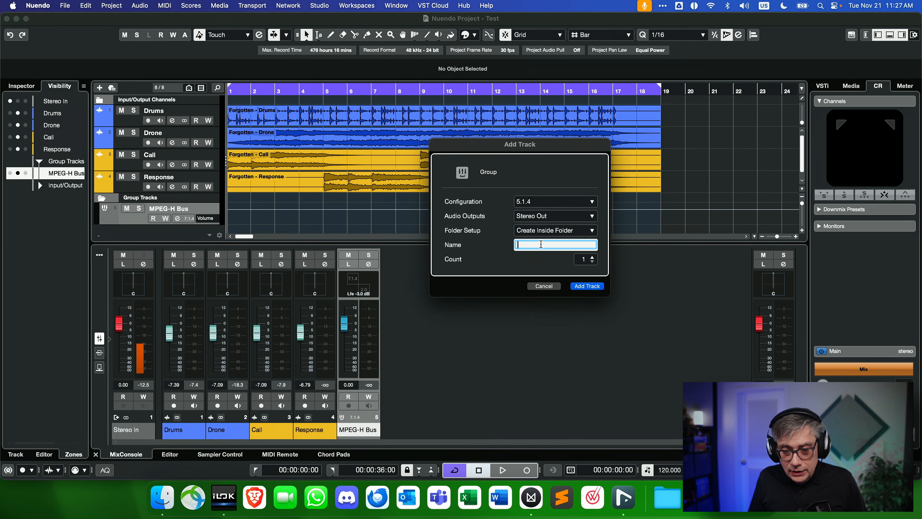
type("MPEH-H")
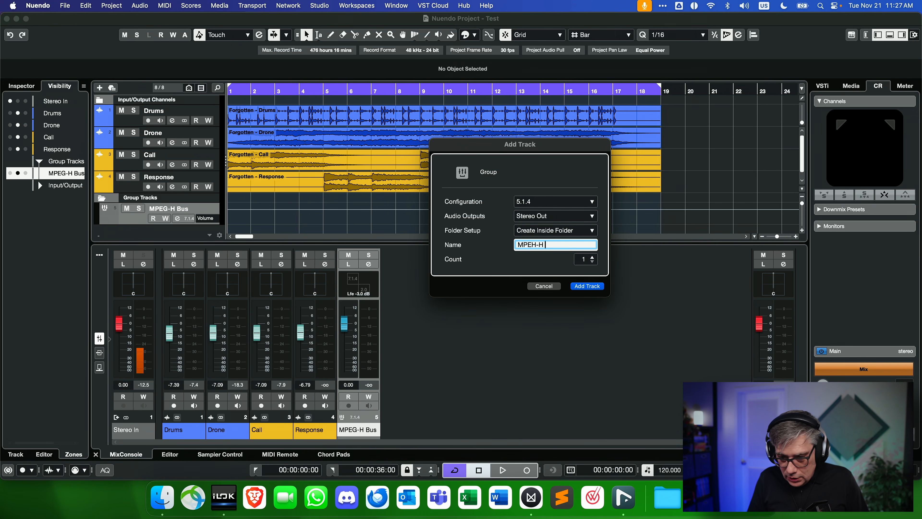
key("BackSpace")
key("BackSpace")
key("BackSpace")
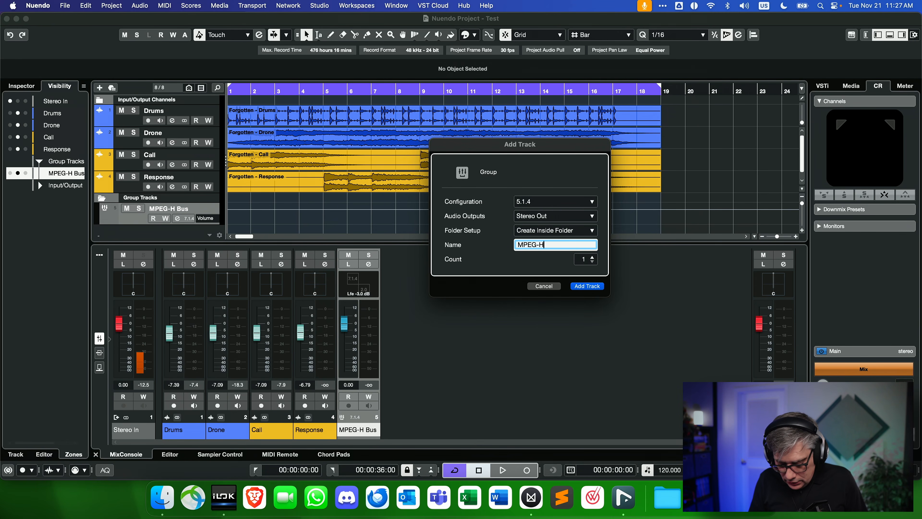
type("ed")
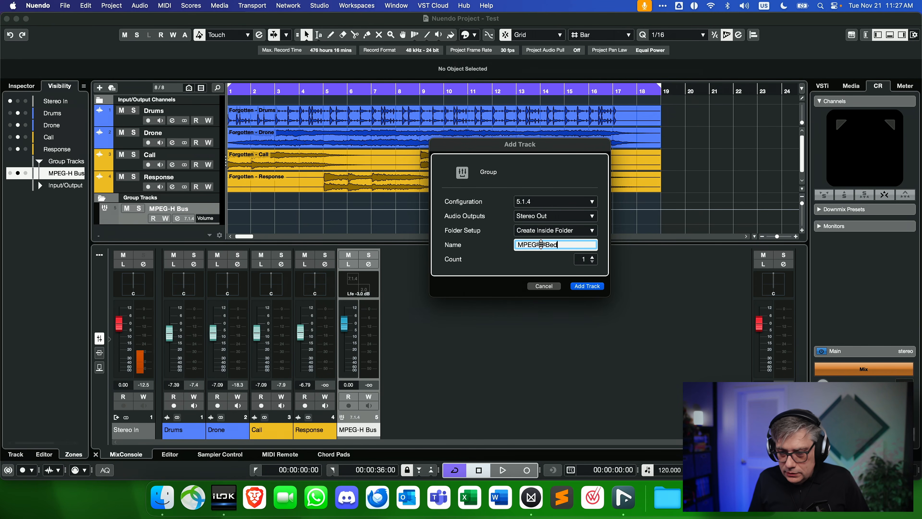
left_click(593, 287)
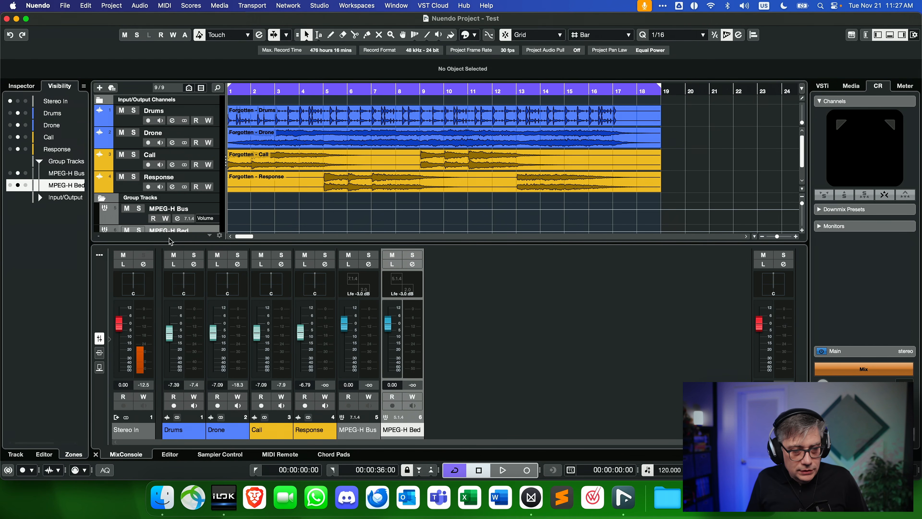
Step: Enlarge the track list area and move the MPEG-H Bed track above the MPEG-H Bus track
left_click_drag(170, 241, 169, 260)
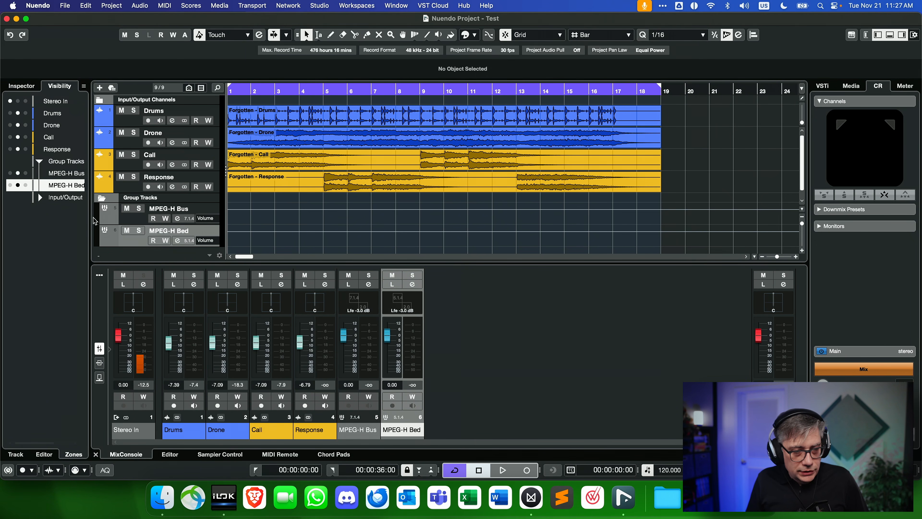
left_click(107, 232)
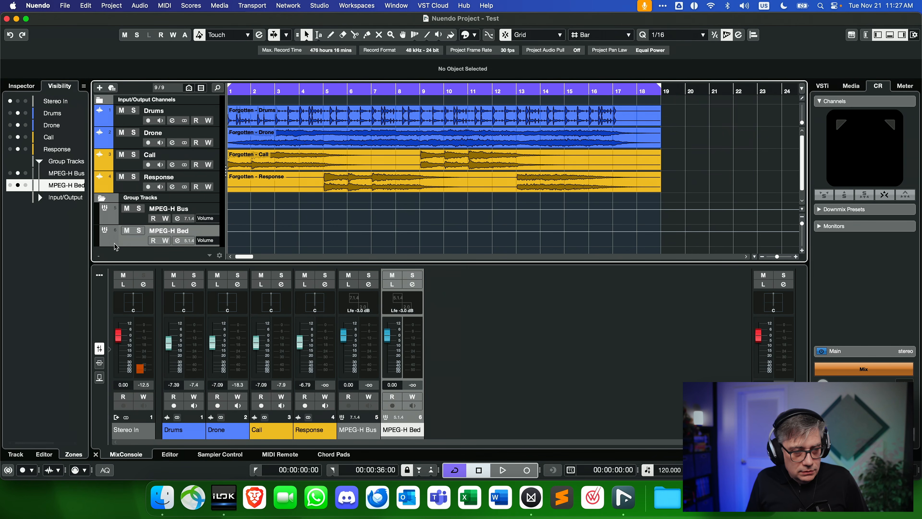
left_click_drag(116, 242, 118, 213)
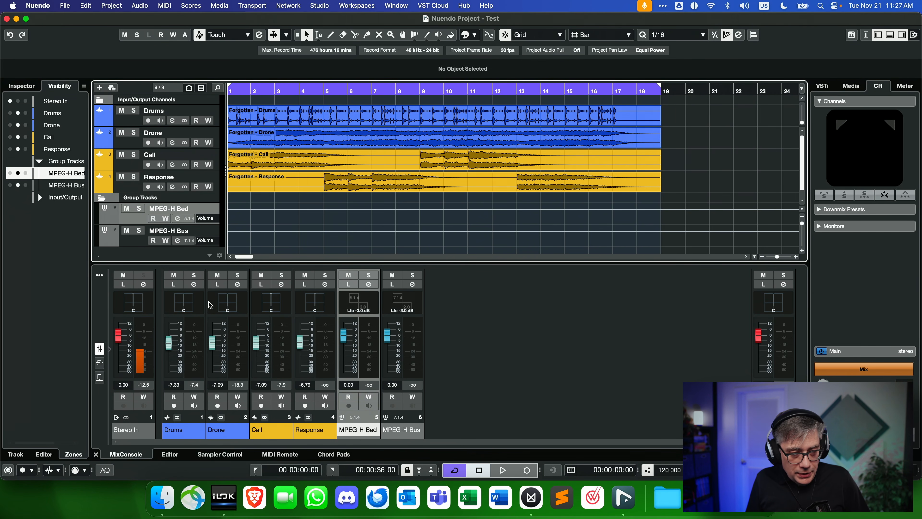
Step: Route the outputs of the Drums and Drone channels to the MPEG-H Bed group
left_click(194, 284)
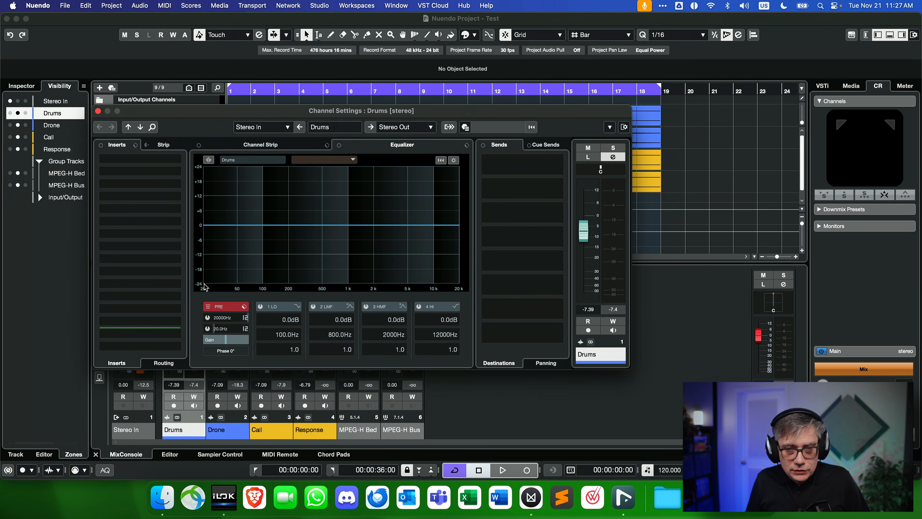
left_click(431, 127)
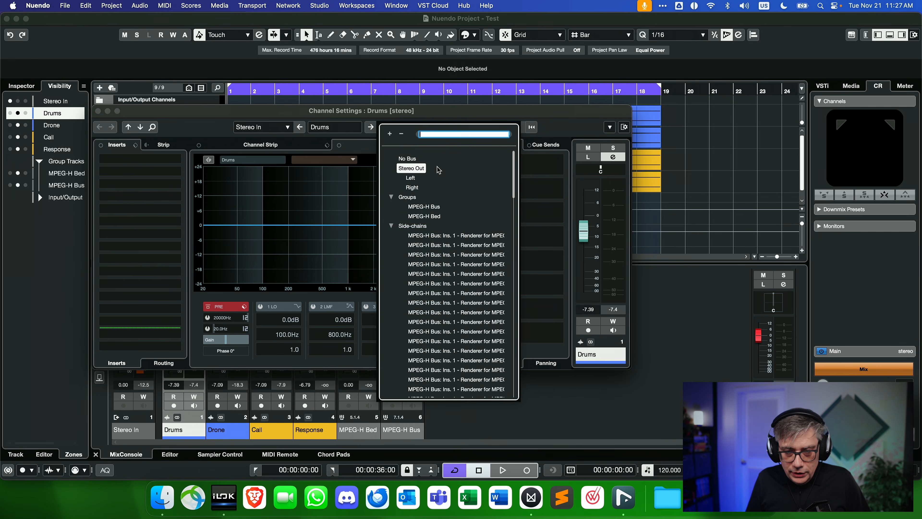
left_click(428, 217)
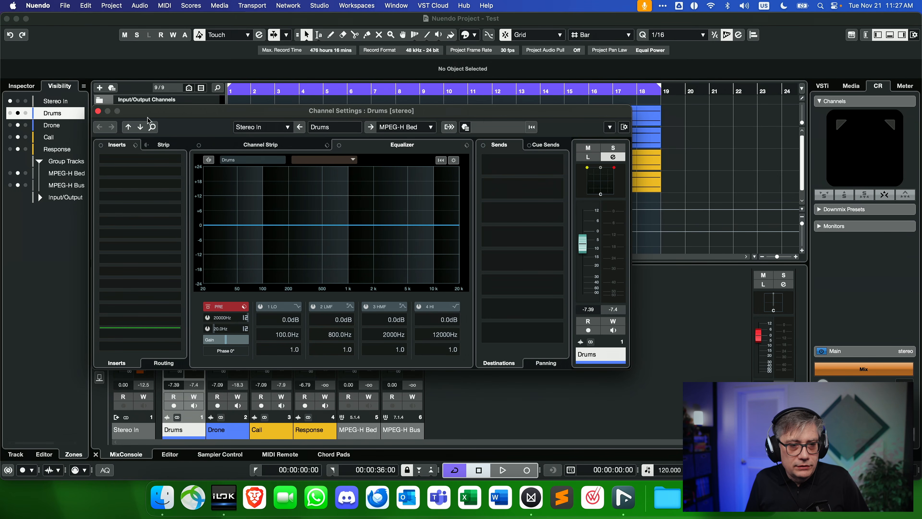
left_click(98, 111)
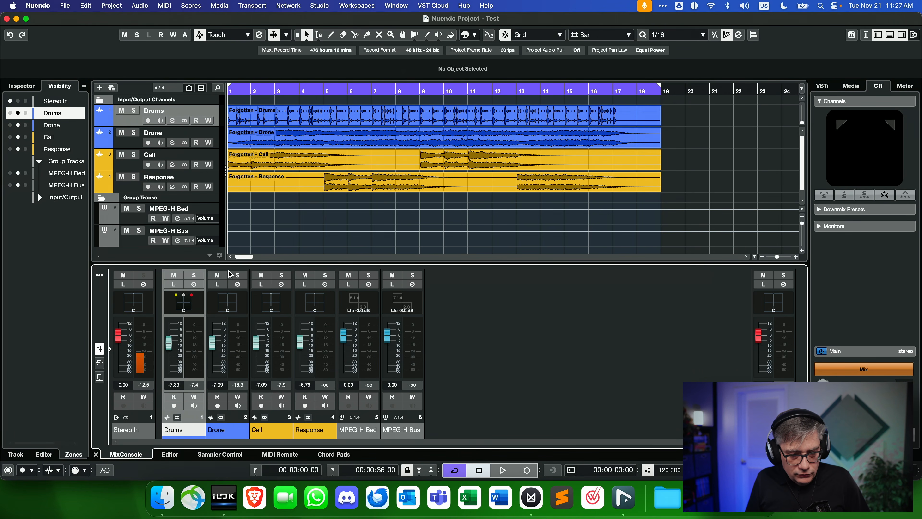
left_click(238, 284)
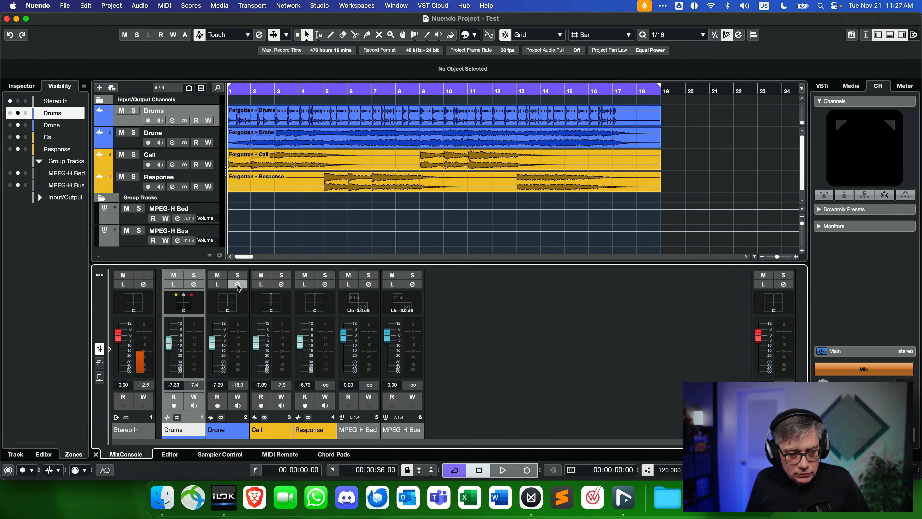
left_click(419, 127)
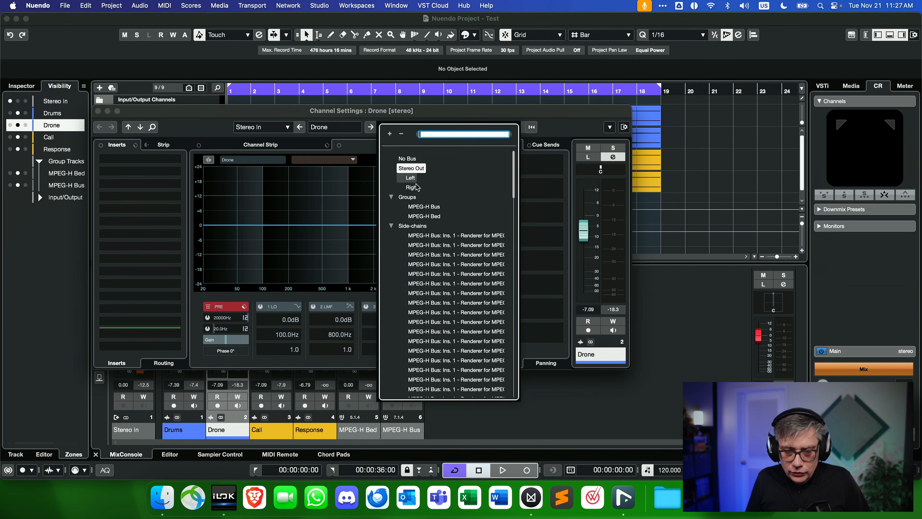
left_click(425, 217)
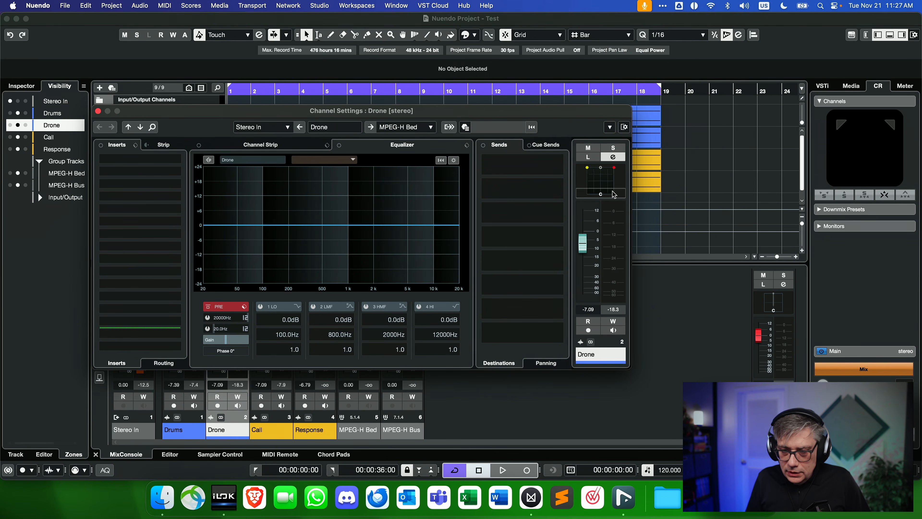
Step: In the Drone channel's MultiPanner, set the Y position to R21 and the Z position to M12, and close the panner
double_click(606, 182)
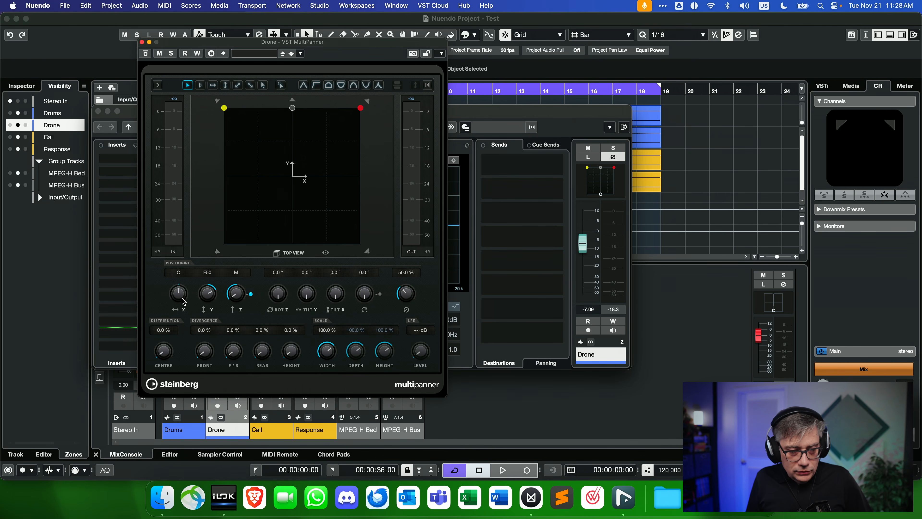
left_click_drag(203, 297, 201, 328)
left_click_drag(236, 296, 250, 269)
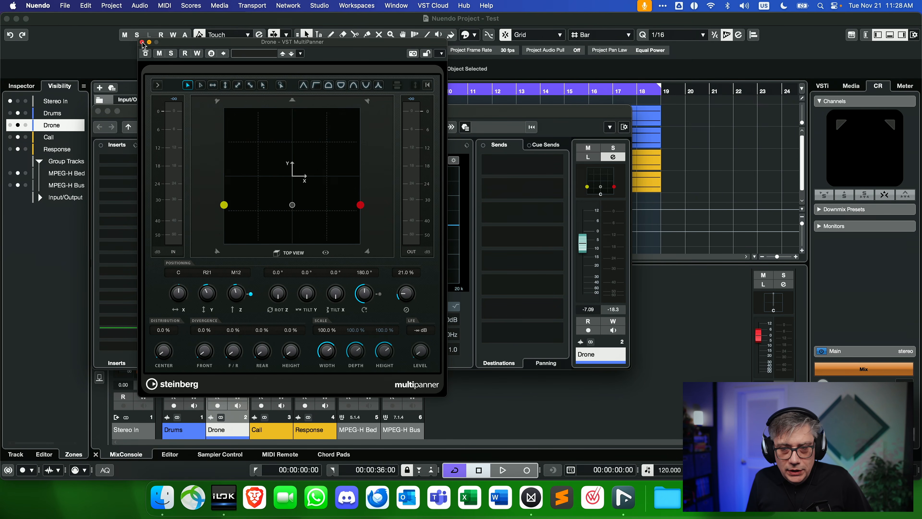
left_click(142, 43)
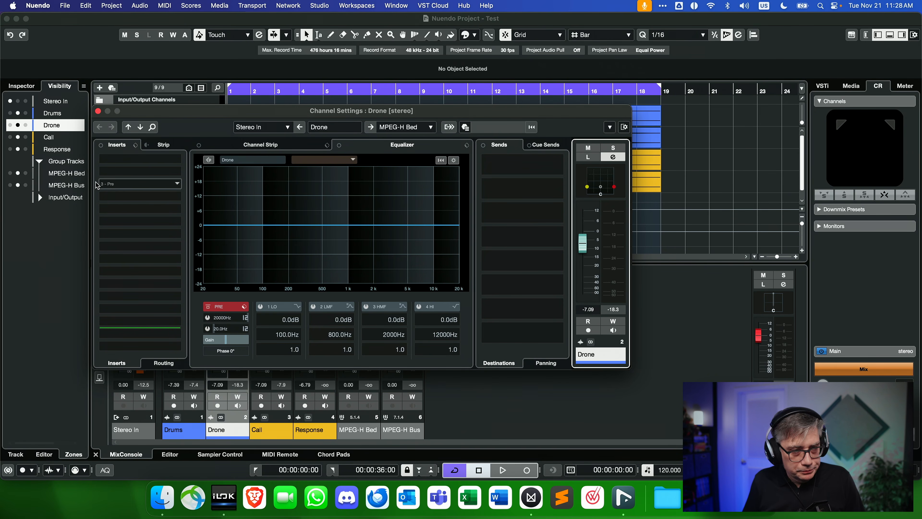
Step: Close the Drone channel settings and set the project's ADM authoring format to MPEG-H
left_click_drag(180, 108, 318, 57)
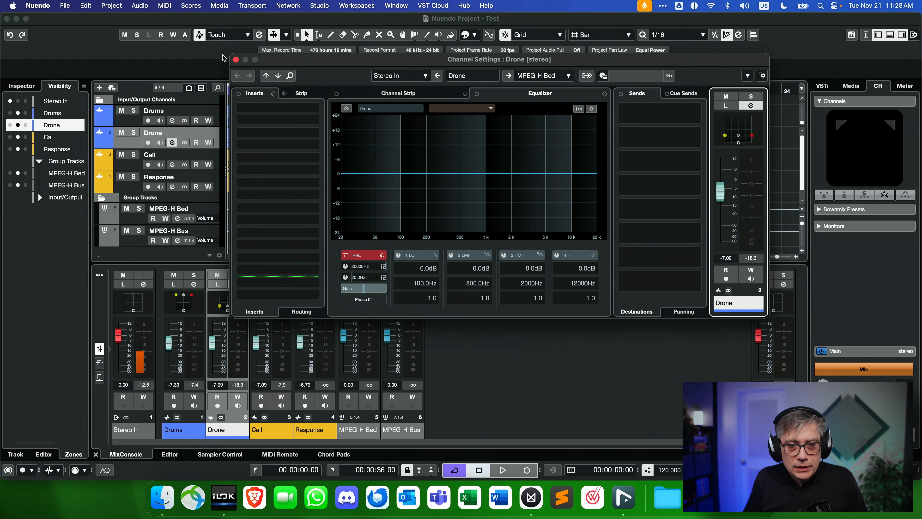
left_click(236, 60)
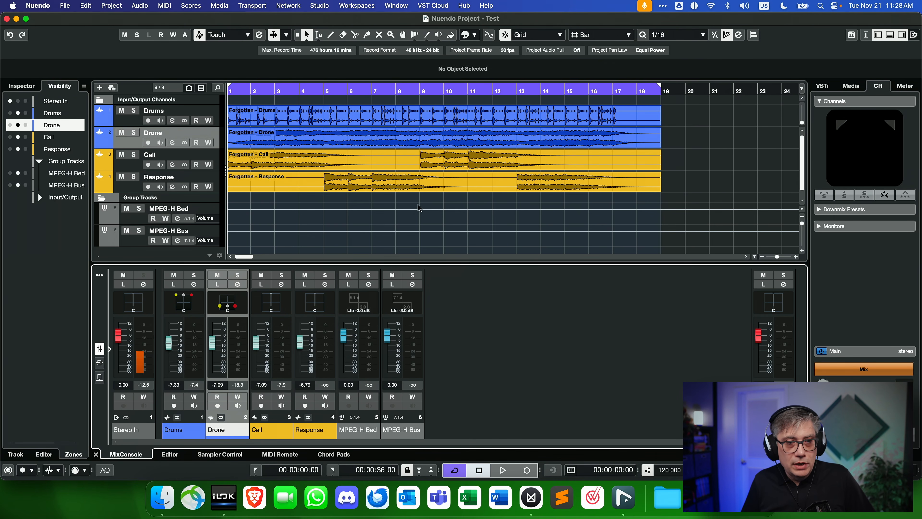
left_click(112, 5)
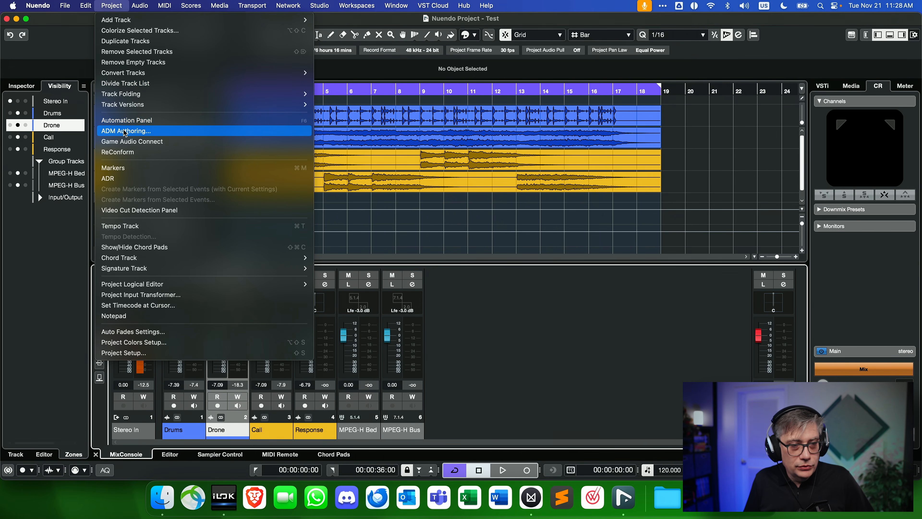
left_click(116, 132)
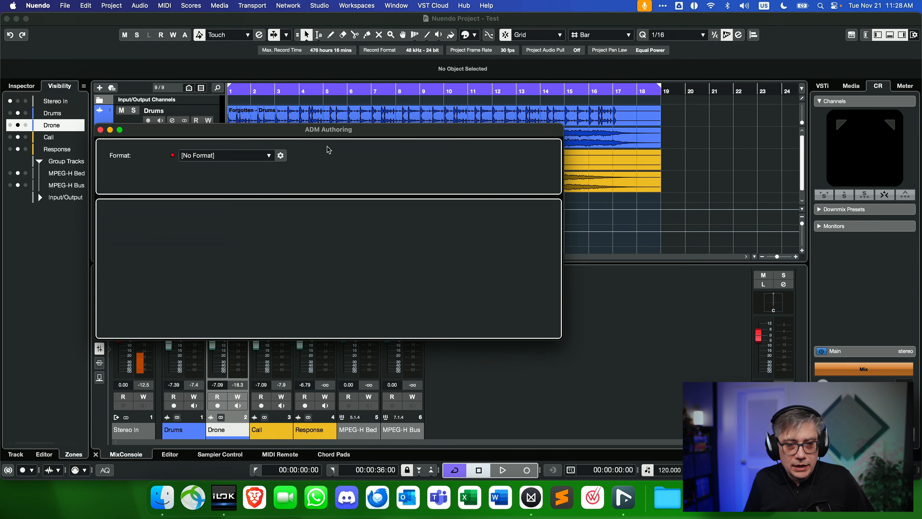
left_click(249, 158)
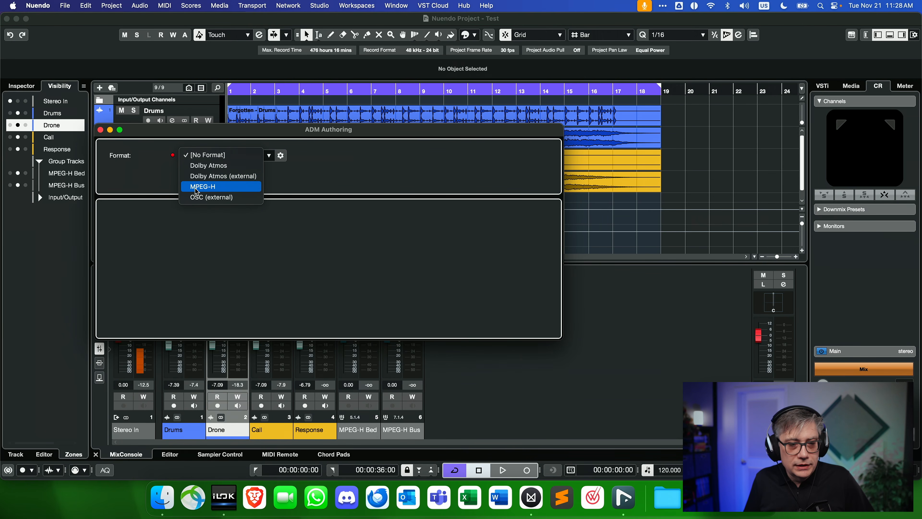
left_click(203, 187)
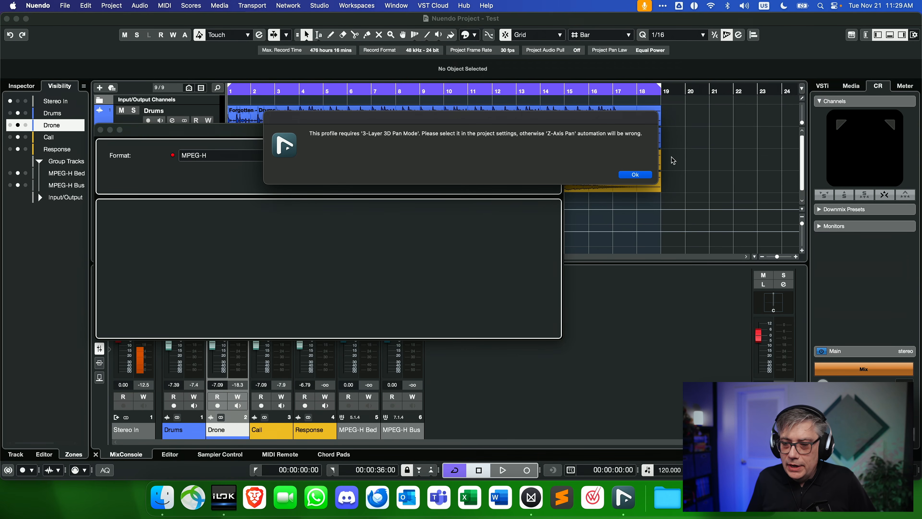
left_click(641, 177)
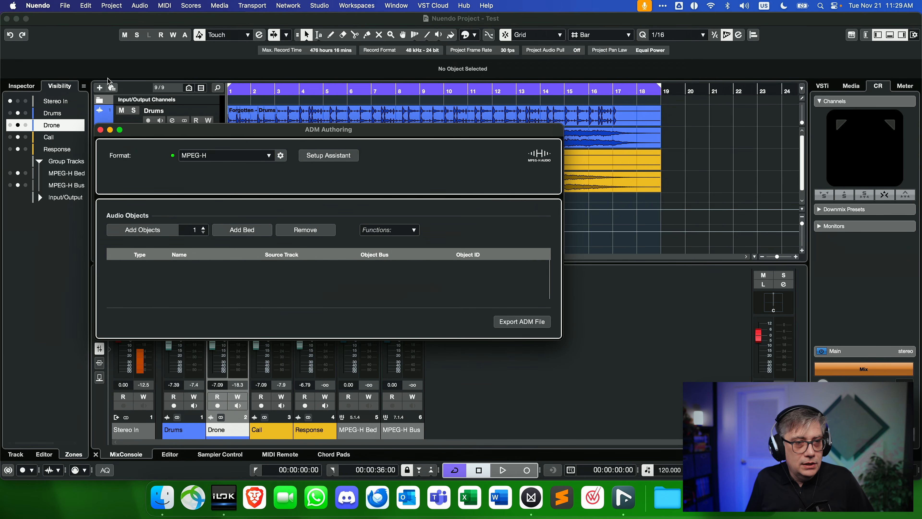
Step: Set the project's 3D Pan Mode to 3-Layer in the project setup
left_click(111, 5)
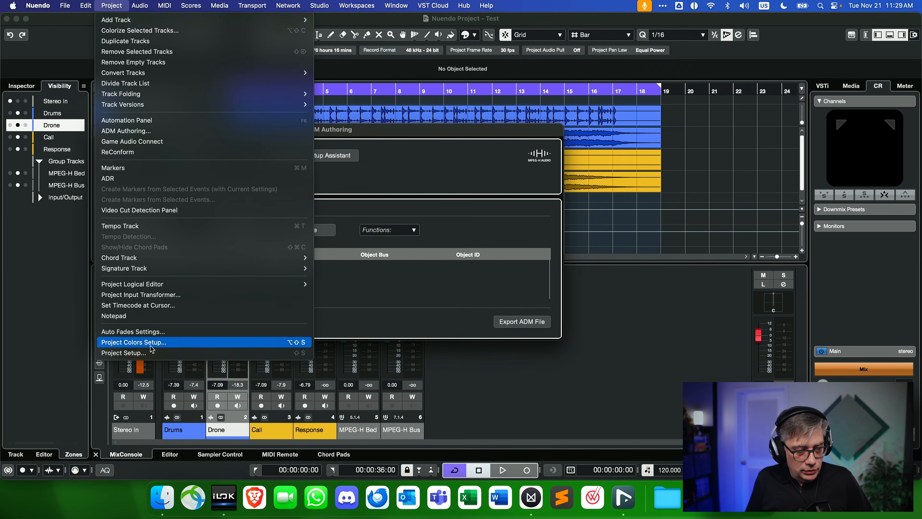
left_click(145, 355)
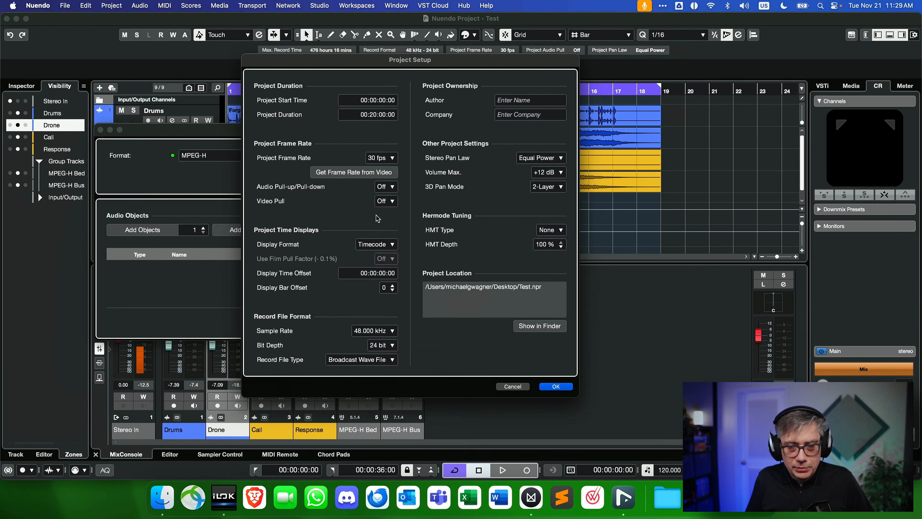
mouse_move(481, 189)
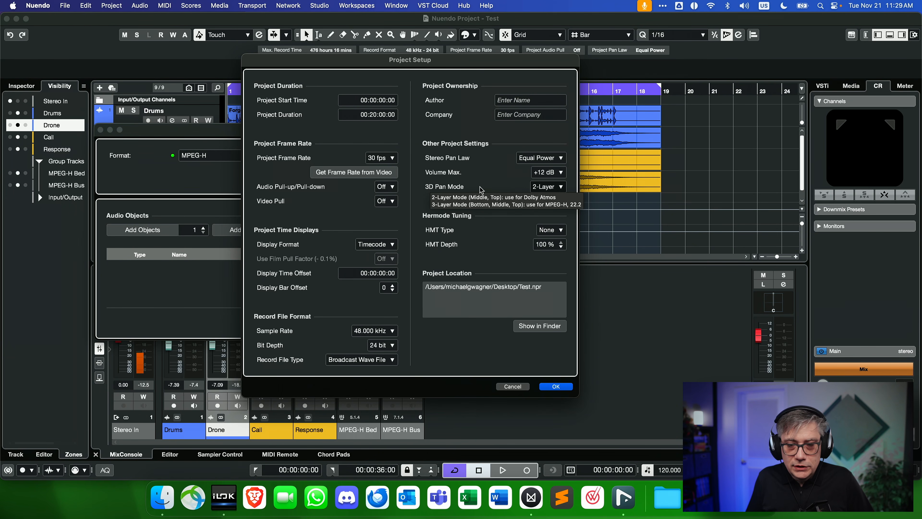
left_click(555, 187)
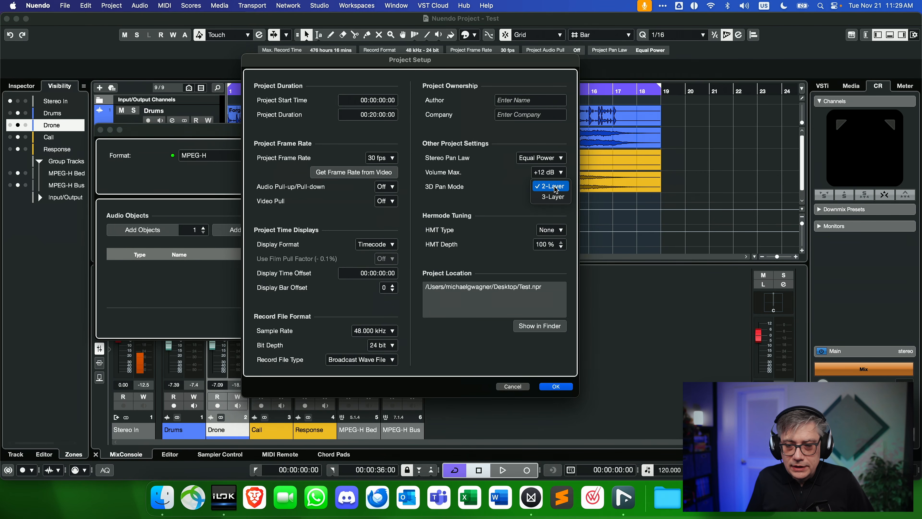
left_click(553, 197)
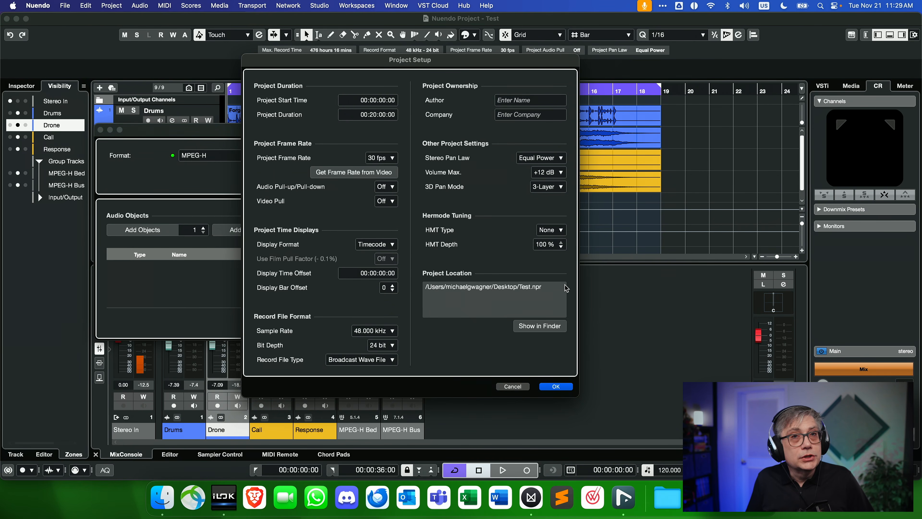
left_click(557, 387)
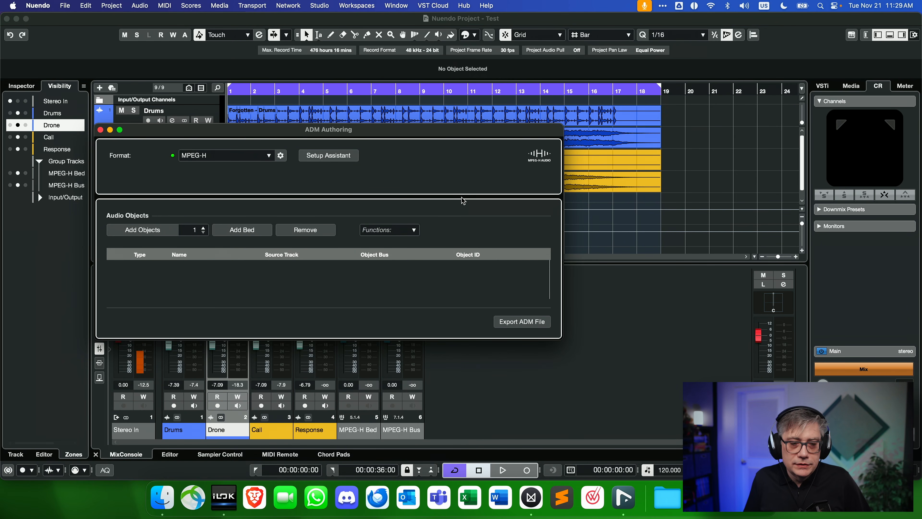
Step: Add a bed to the ADM audio objects list with the MPEG-H Bed group as its source track
left_click(243, 229)
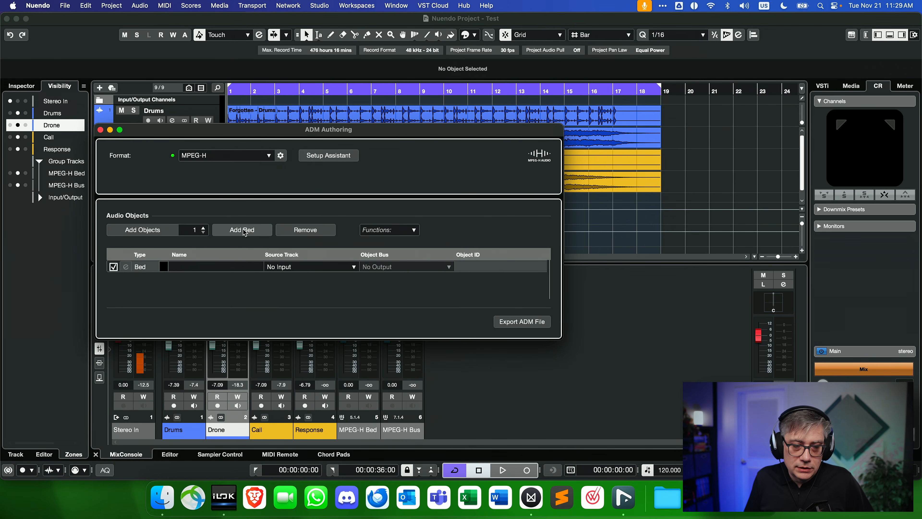
left_click(347, 270)
left_click(310, 347)
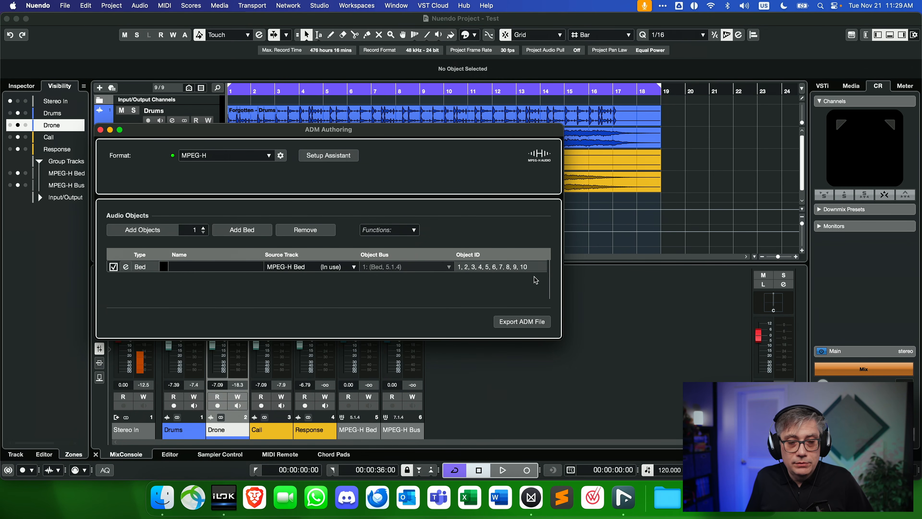
Step: Add two audio objects below the bed and close the ADM authoring window
left_click(204, 228)
left_click(144, 231)
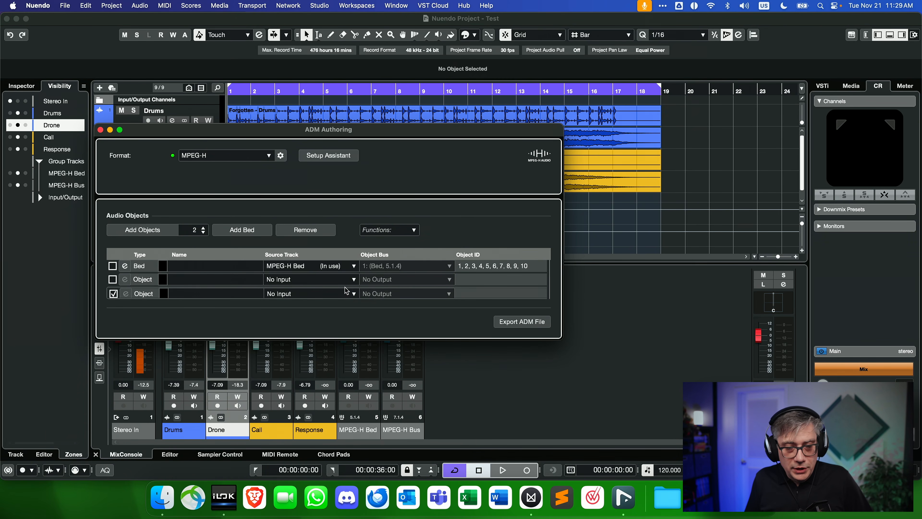
left_click(349, 280)
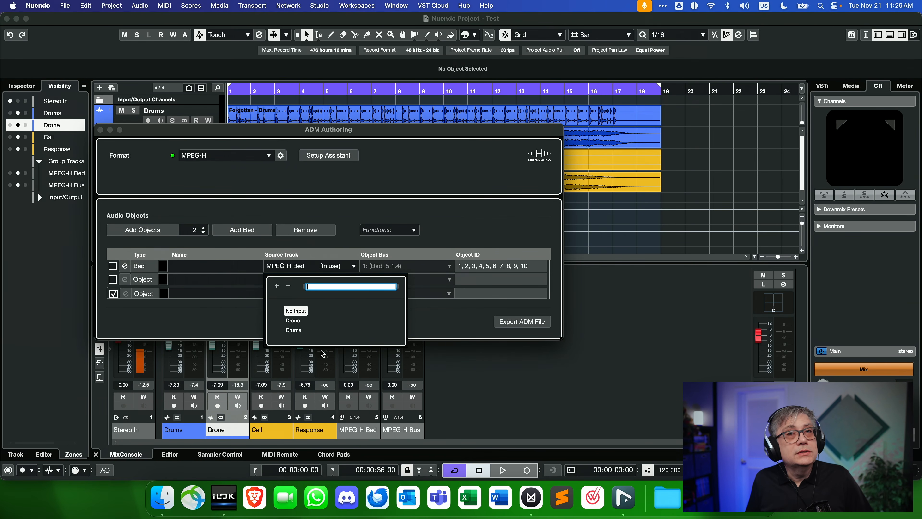
left_click(453, 329)
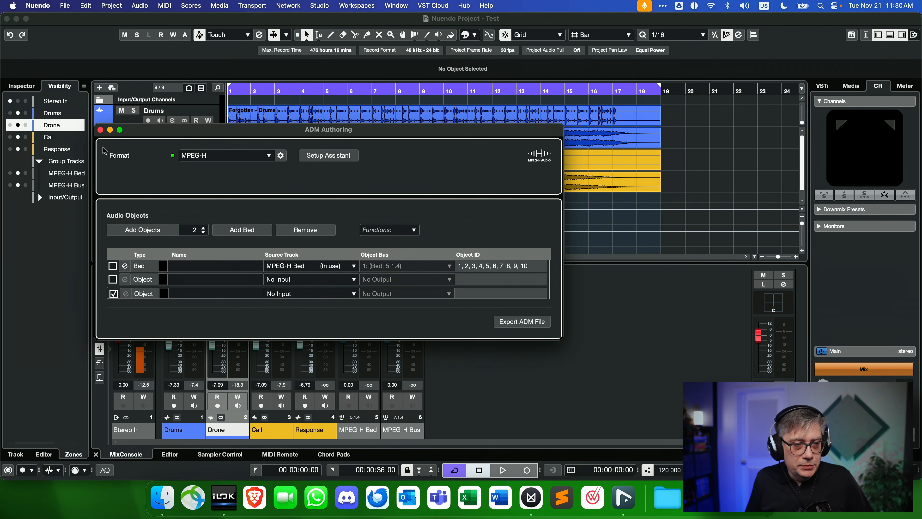
left_click(100, 130)
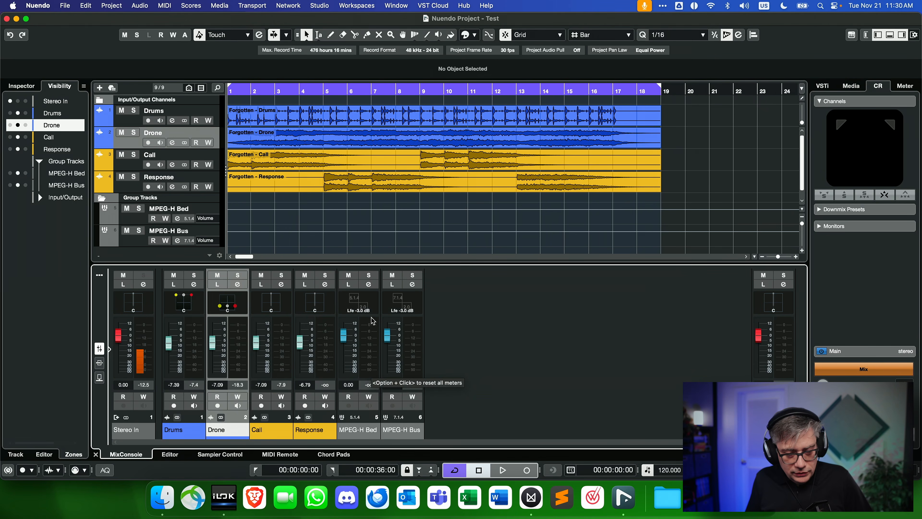
Step: Route the outputs of the Call and Response channels to the MPEG-H Bed group
left_click(282, 284)
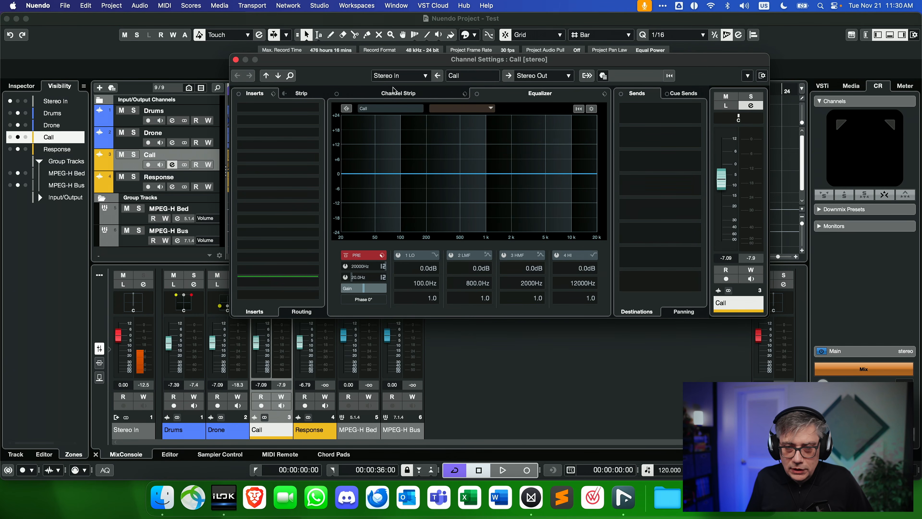
left_click(561, 77)
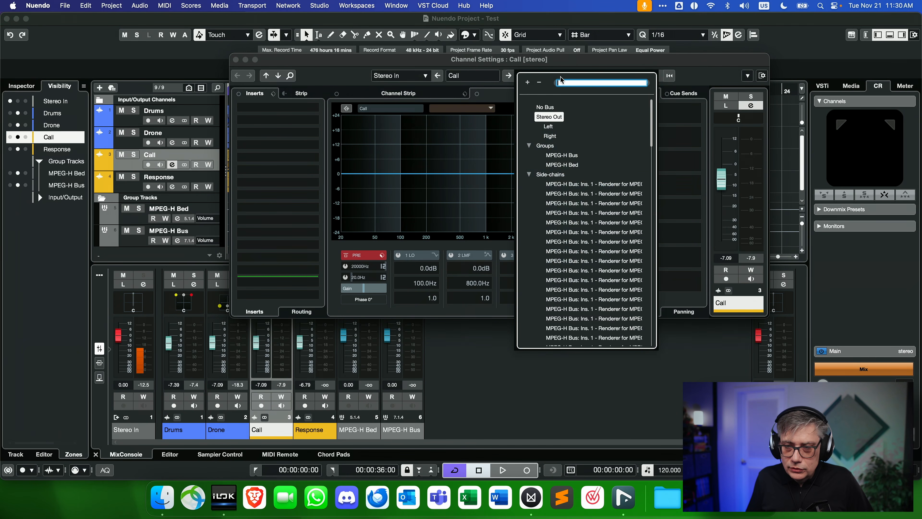
left_click(571, 165)
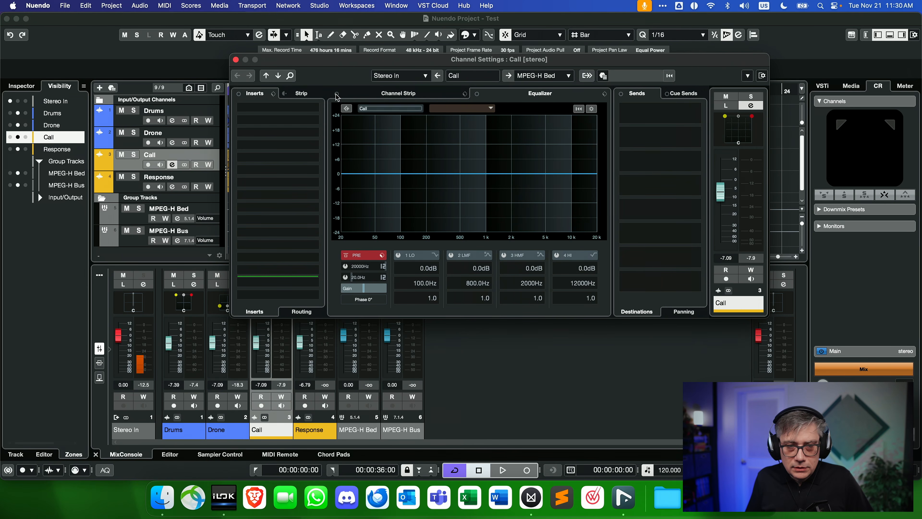
left_click(235, 60)
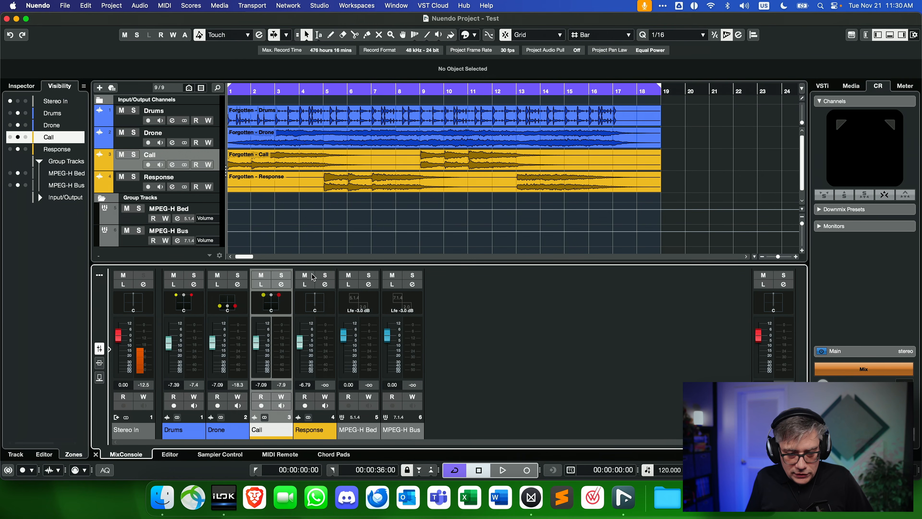
left_click(325, 284)
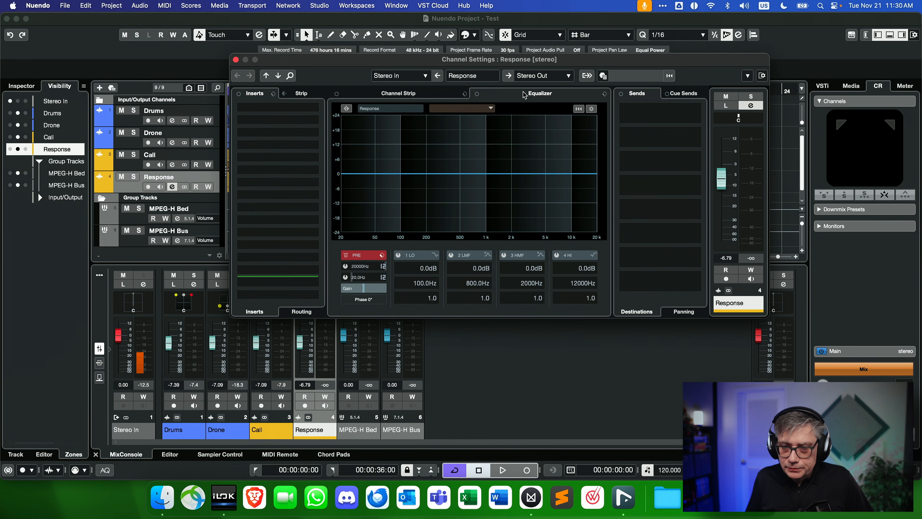
left_click(538, 75)
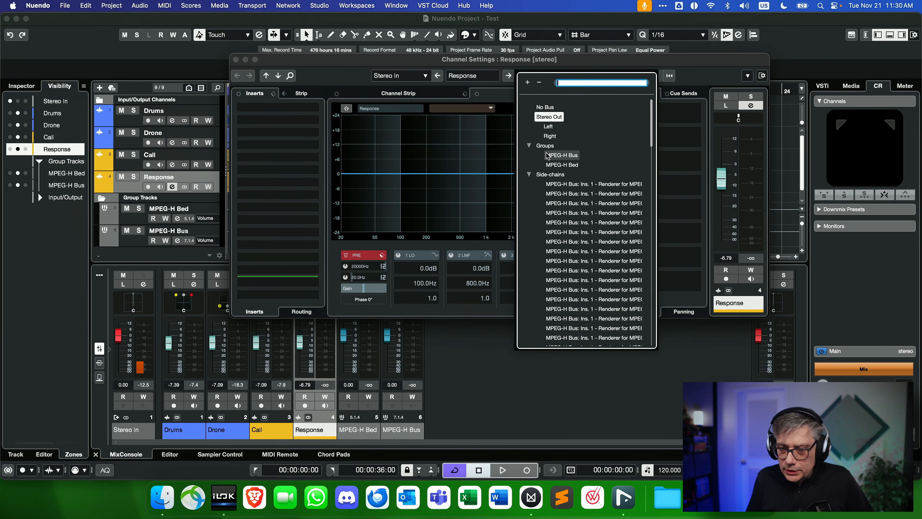
left_click(556, 165)
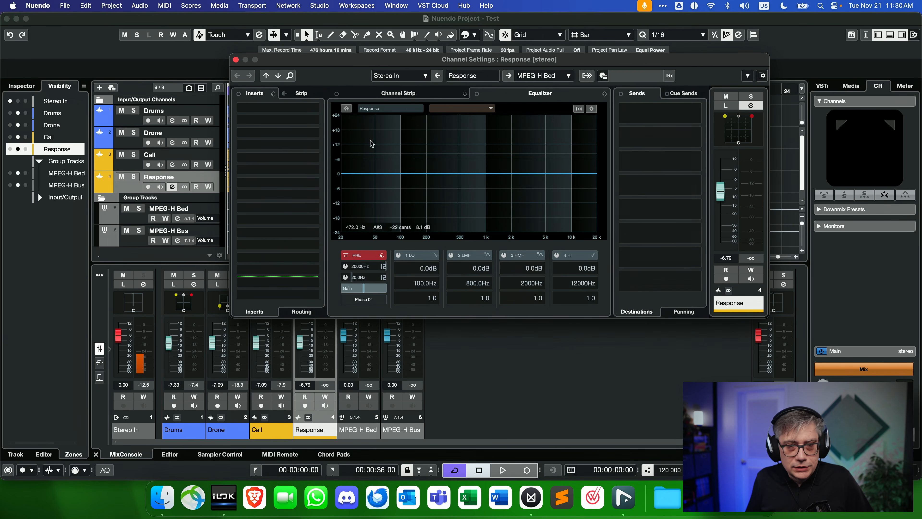
left_click(236, 59)
Step: In ADM authoring, assign Call as the source track of the first object and Response to the second
left_click(111, 6)
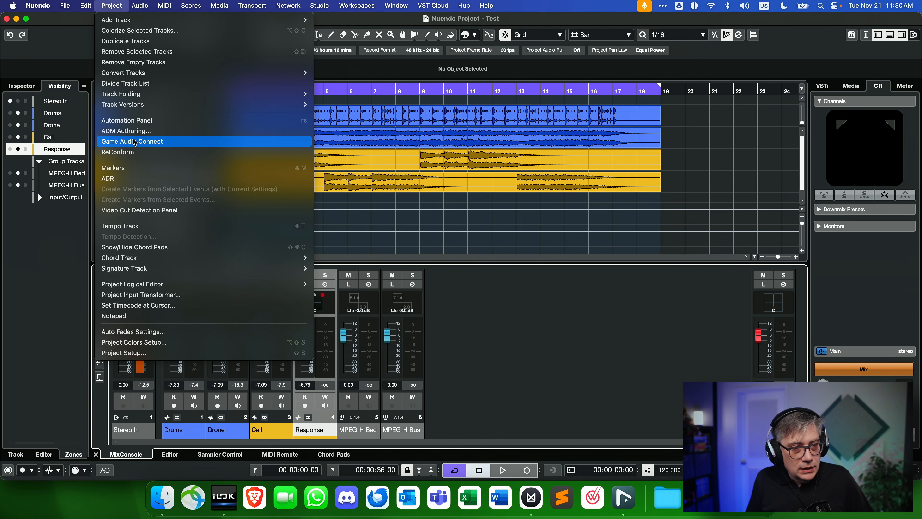
left_click(137, 132)
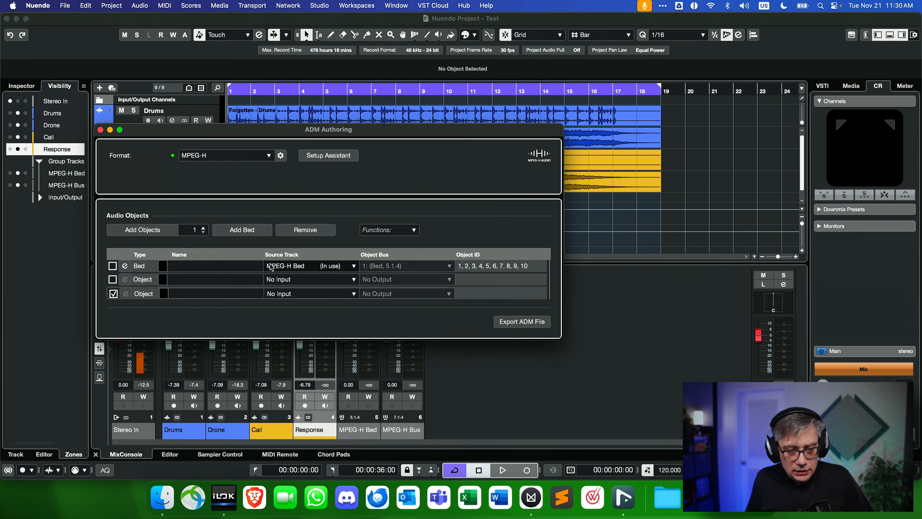
left_click(352, 280)
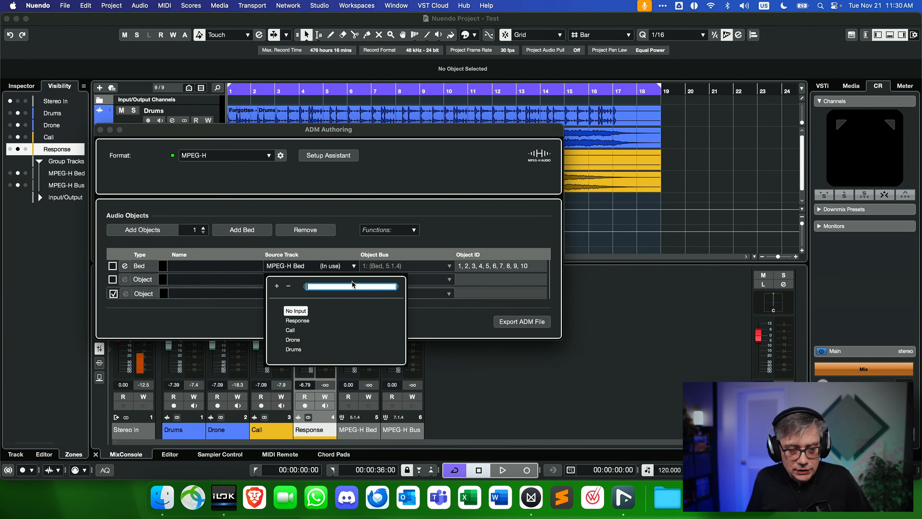
left_click(296, 330)
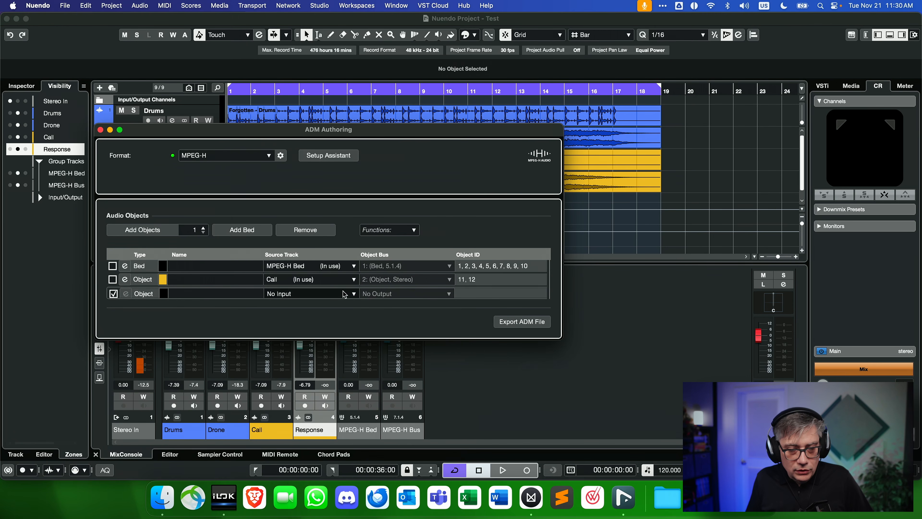
left_click(354, 294)
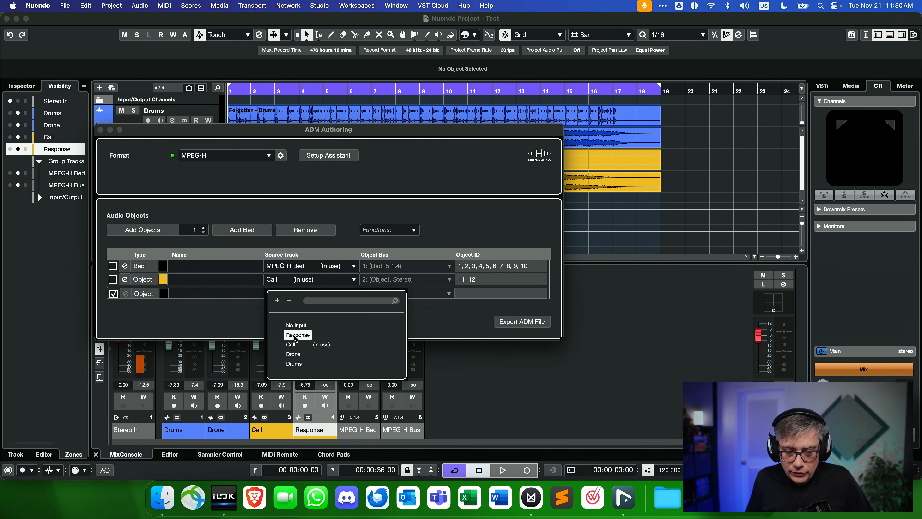
left_click(295, 335)
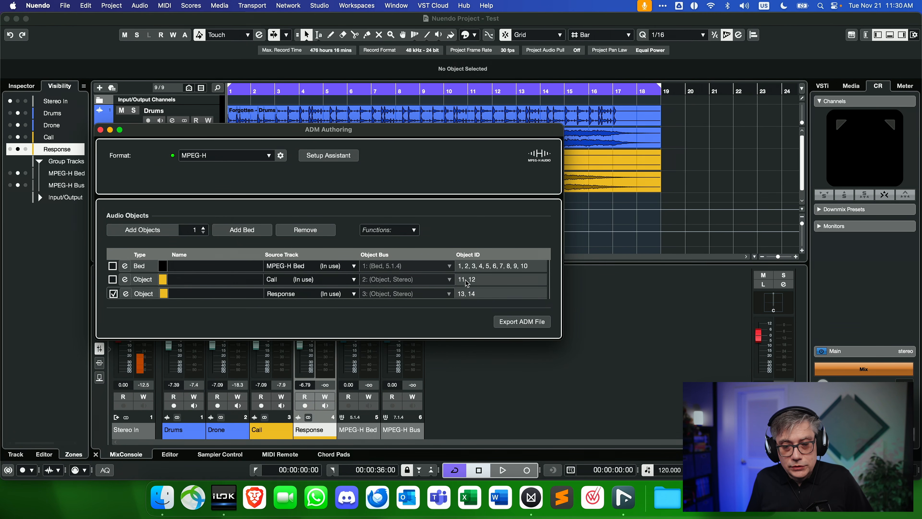
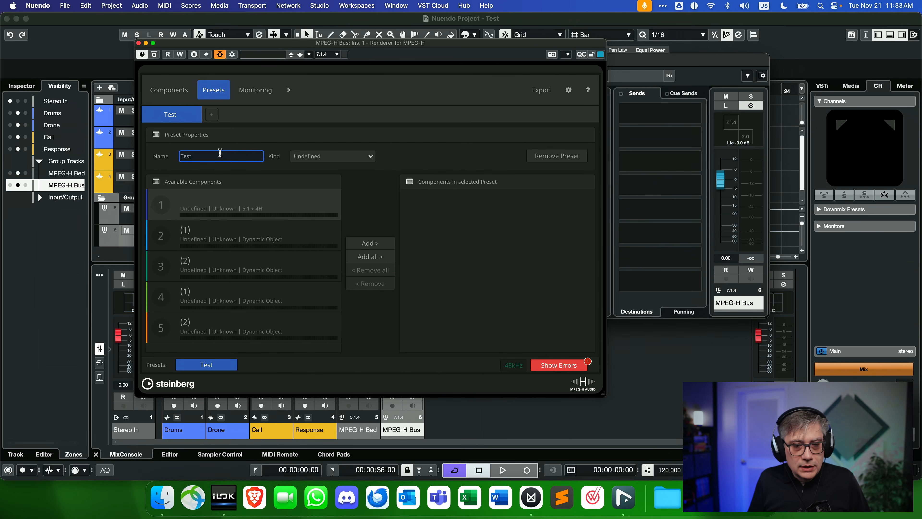
Step: Set the kind of the renderer's Test preset to Other
left_click(351, 160)
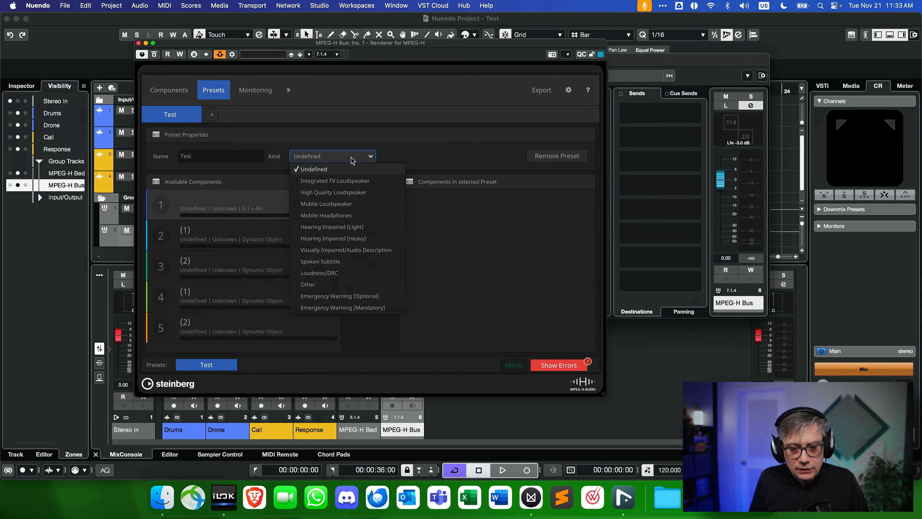
left_click(332, 287)
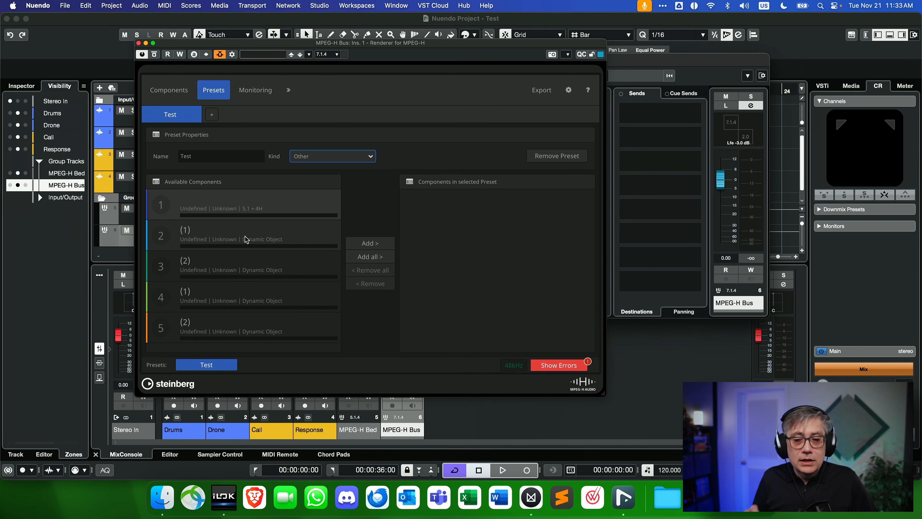
Step: Add all available components to the Test preset and set the description of the 5.1 + 4H component to Bed
left_click(370, 257)
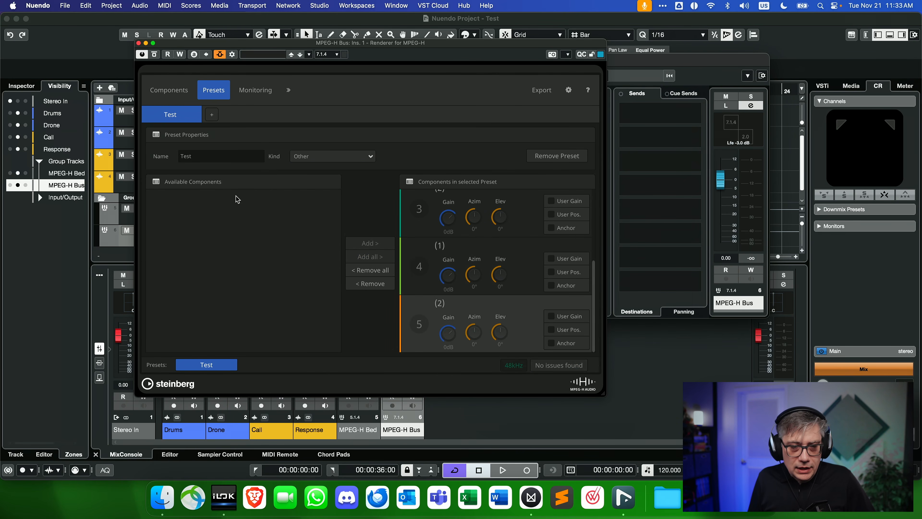
left_click(184, 90)
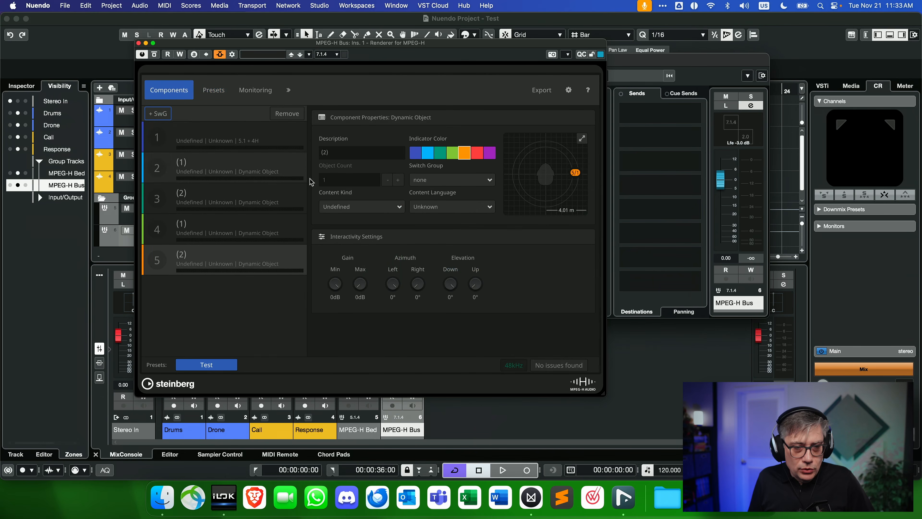
left_click(212, 137)
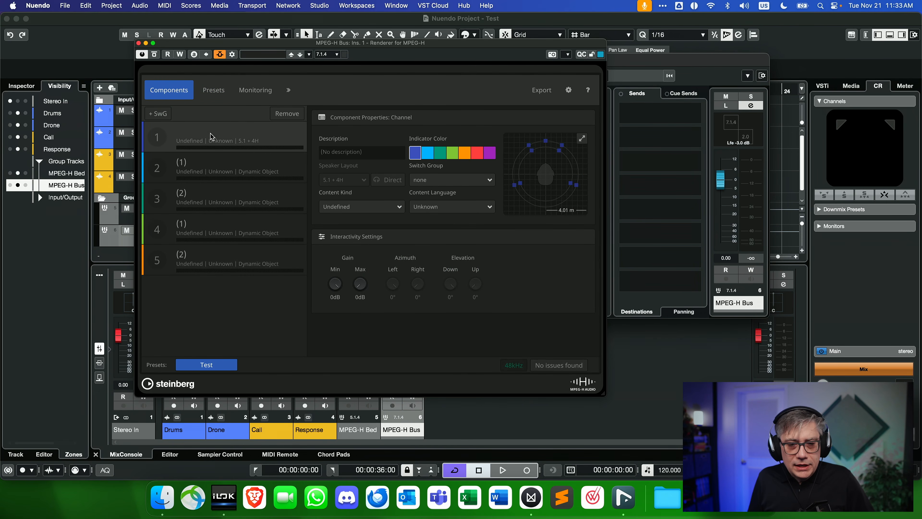
left_click(375, 154)
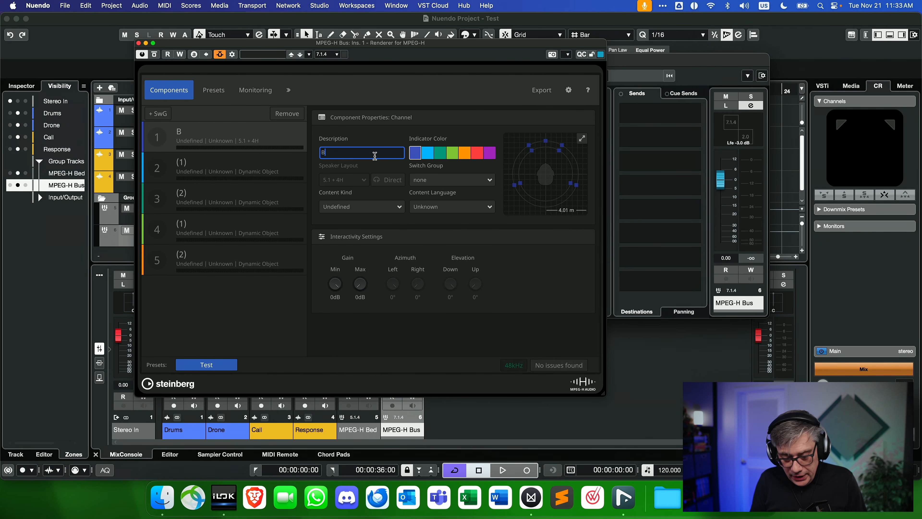
type("Br")
key("BackSpace")
type("ed")
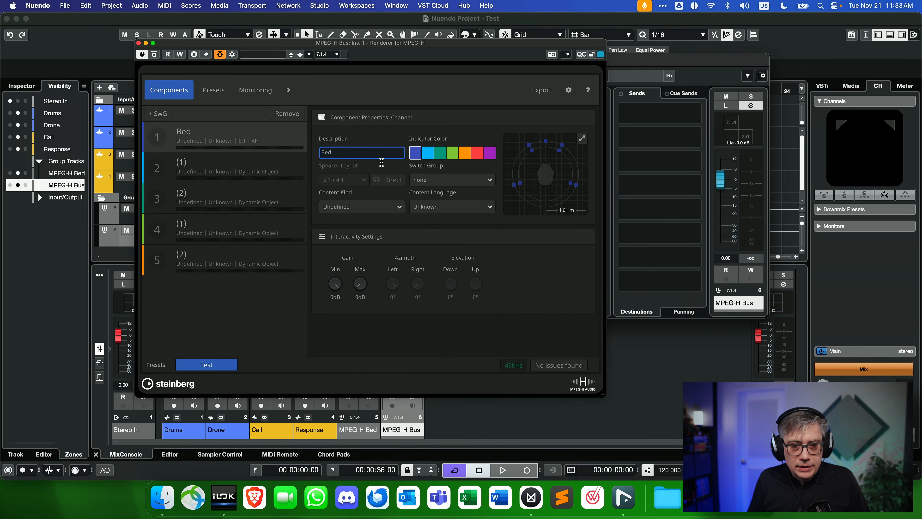
left_click(210, 314)
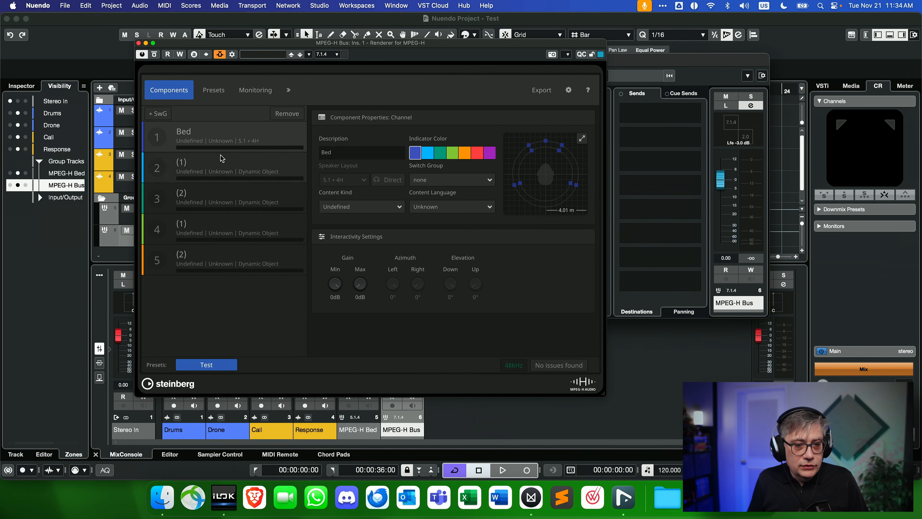
Step: Examine the positions and interactivity settings of the four dynamic objects and their gain, azimuth and elevation controls in the Test preset
left_click(224, 171)
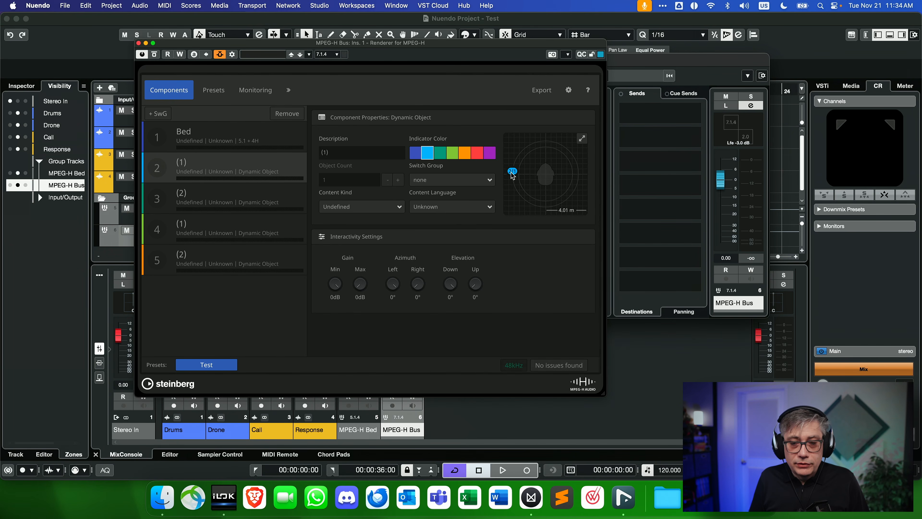
left_click(216, 201)
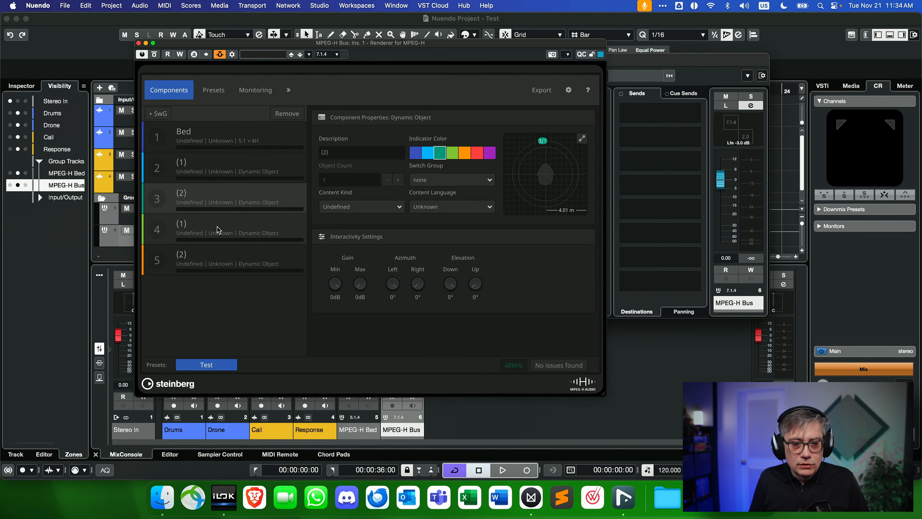
left_click(228, 226)
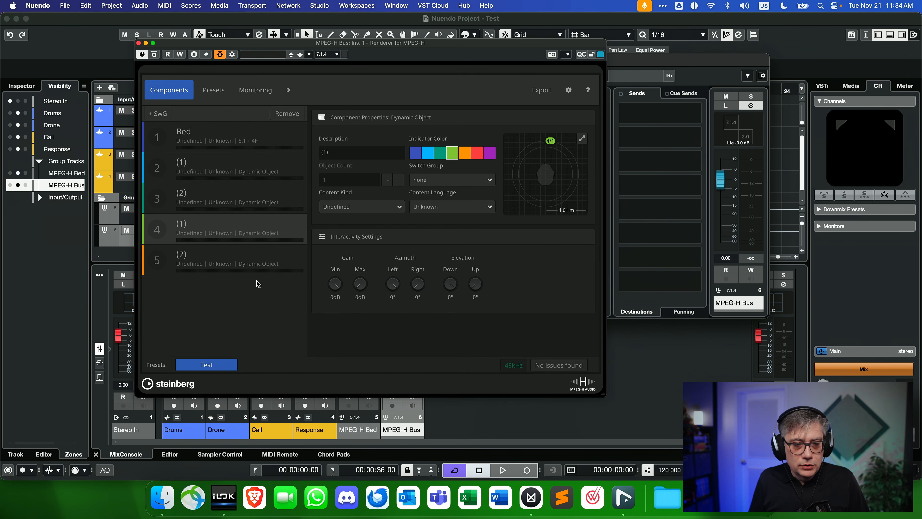
left_click(231, 257)
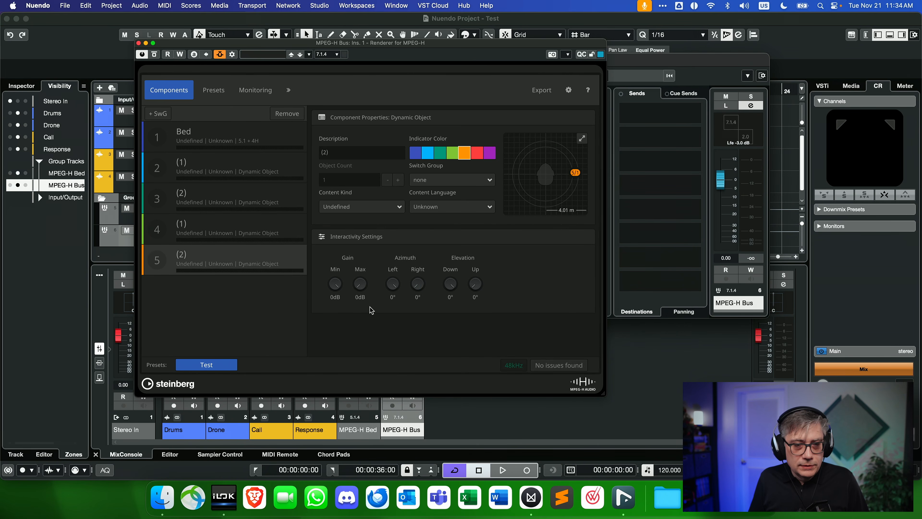
left_click(214, 94)
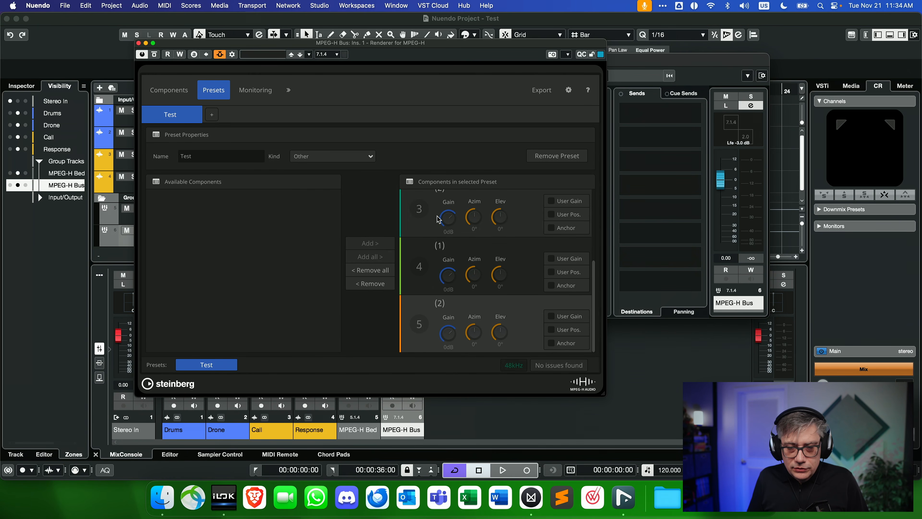
mouse_move(449, 224)
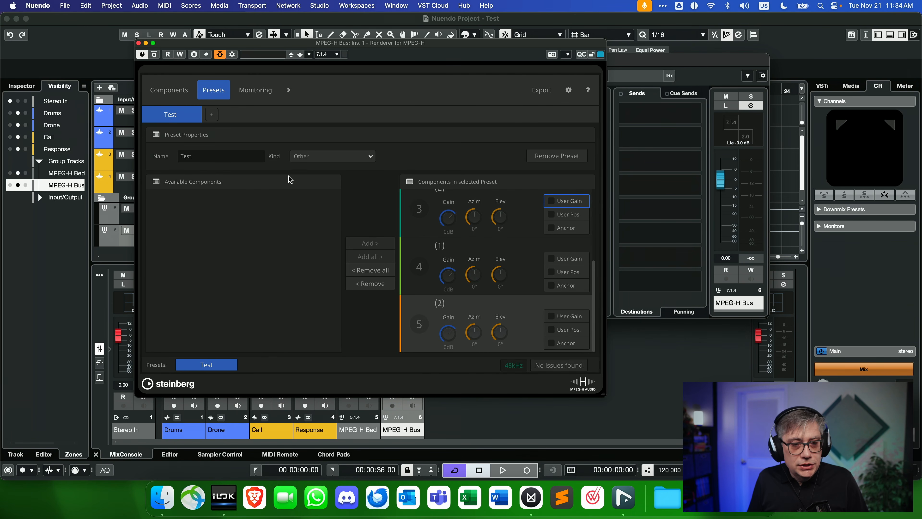
left_click(172, 93)
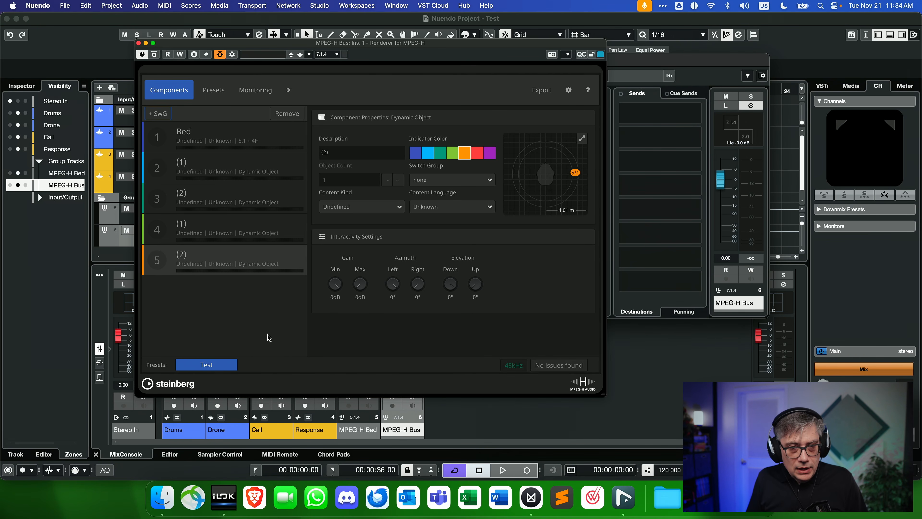
left_click(212, 93)
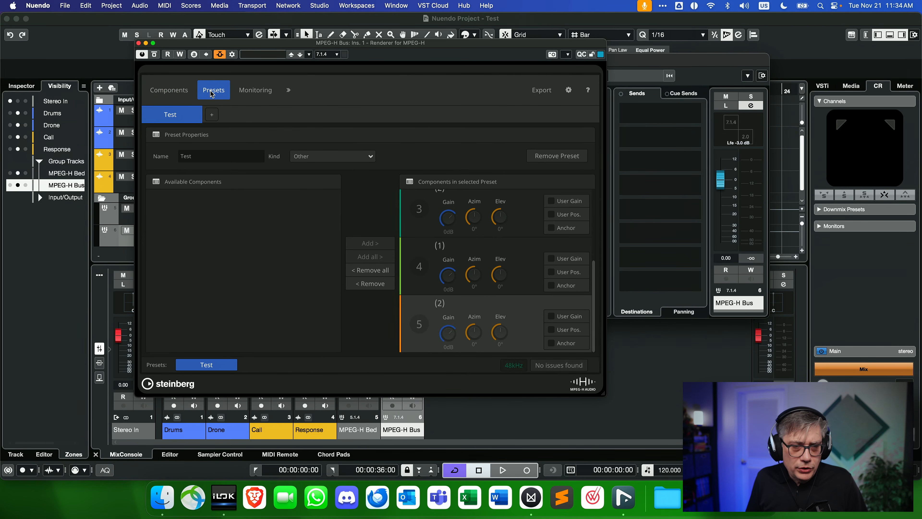
Step: Add a switch group to the renderer's components and remove it again
left_click(176, 95)
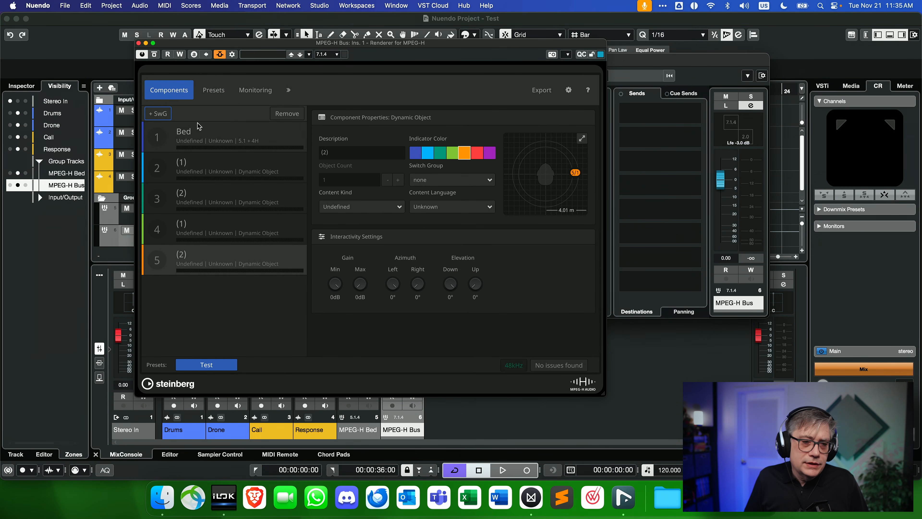
left_click(160, 113)
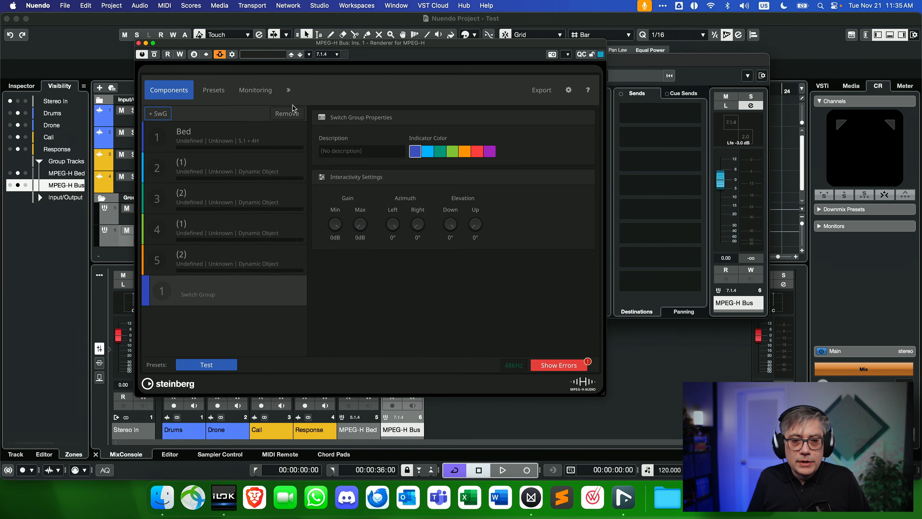
left_click(288, 113)
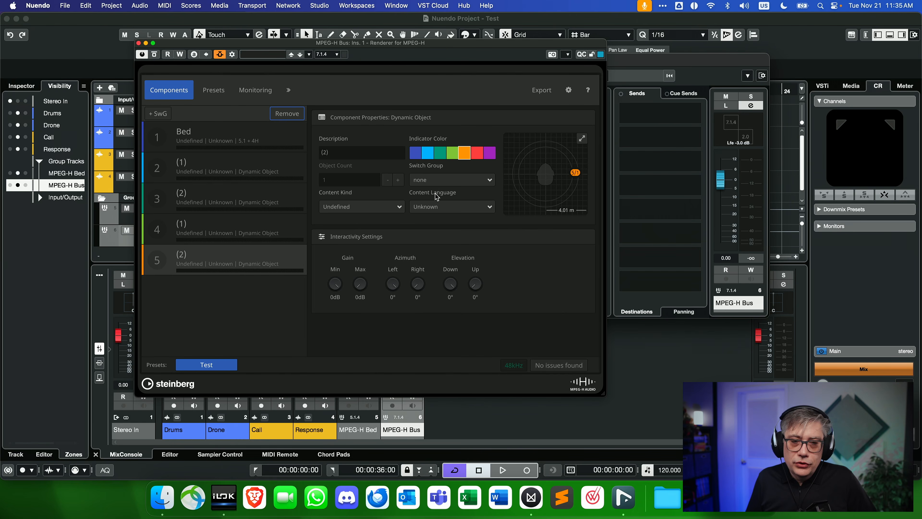
Step: Set the renderer's monitoring rendering layout to 7.1 + 4H
left_click(244, 161)
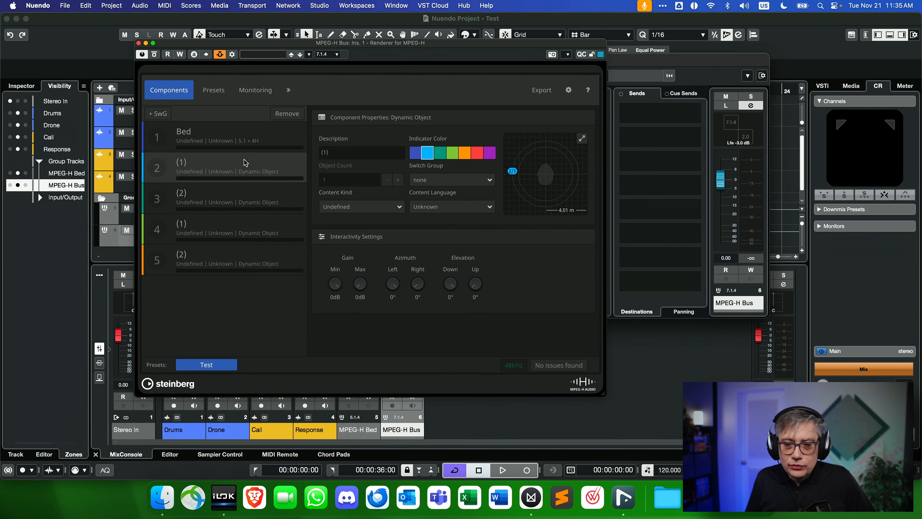
left_click(215, 89)
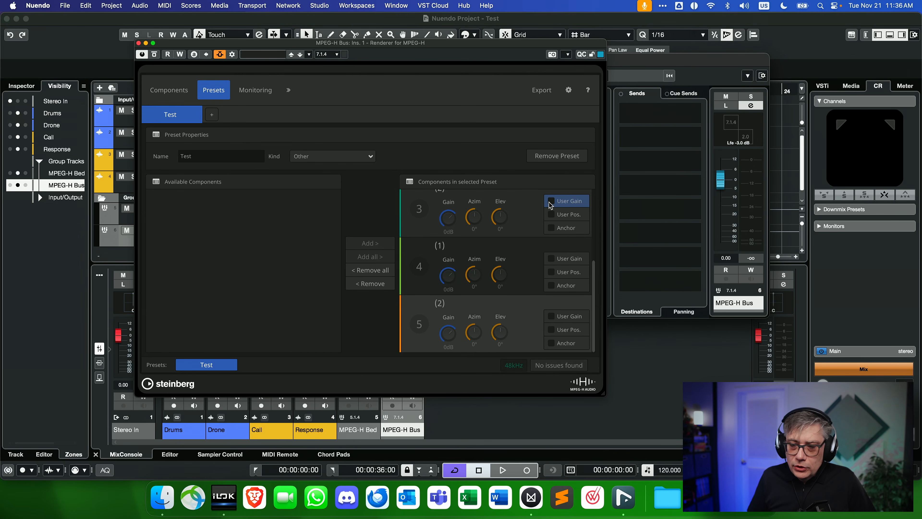
left_click(252, 93)
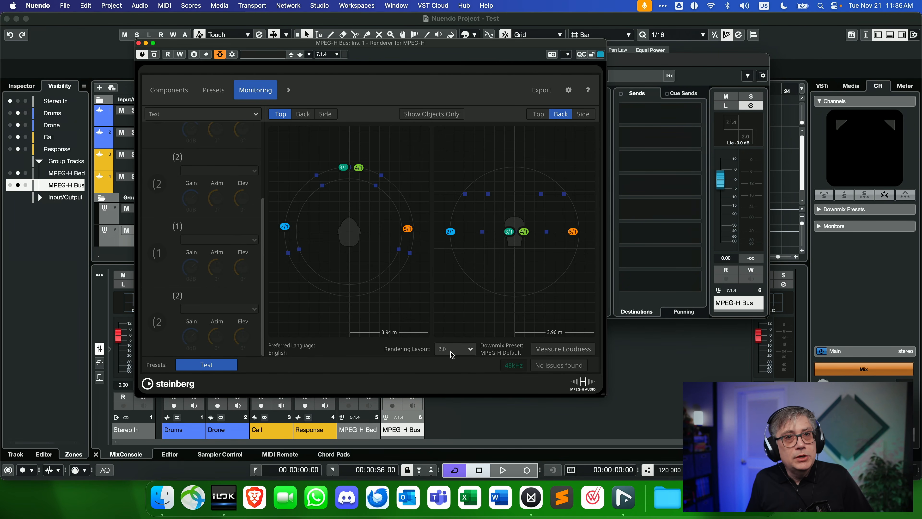
left_click(469, 349)
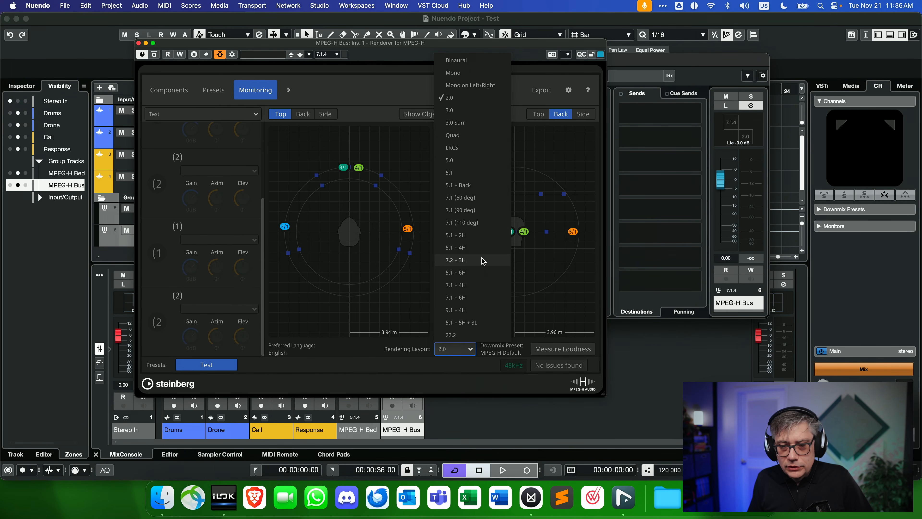
left_click(459, 286)
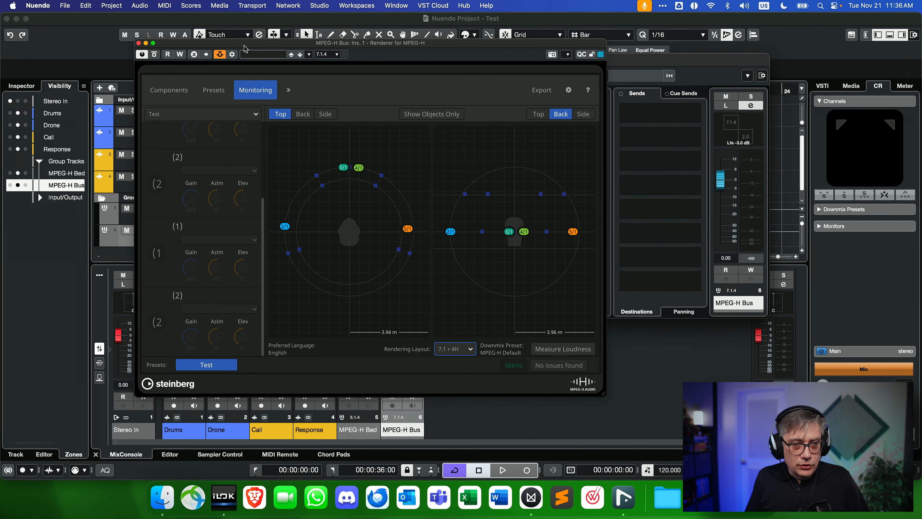
Step: Play the project and check the level meters of the bed and object components in the renderer
left_click_drag(246, 45, 336, 52)
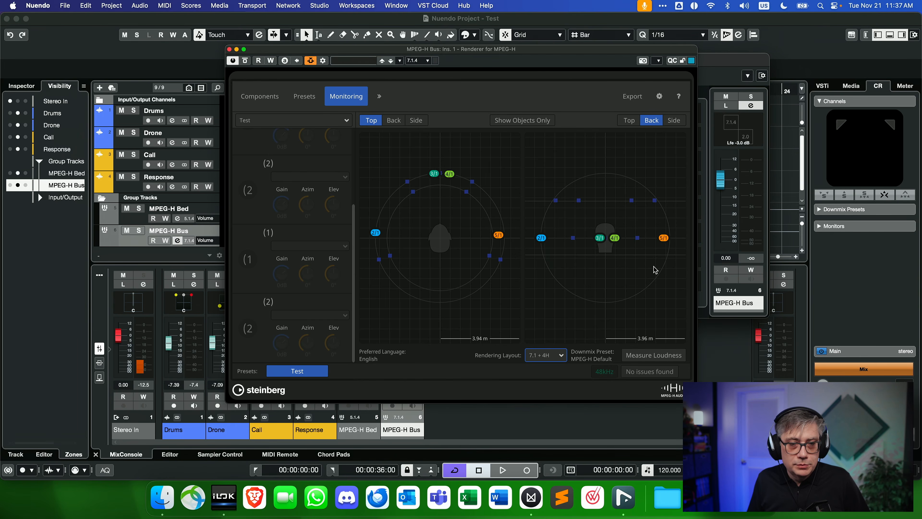
left_click(503, 470)
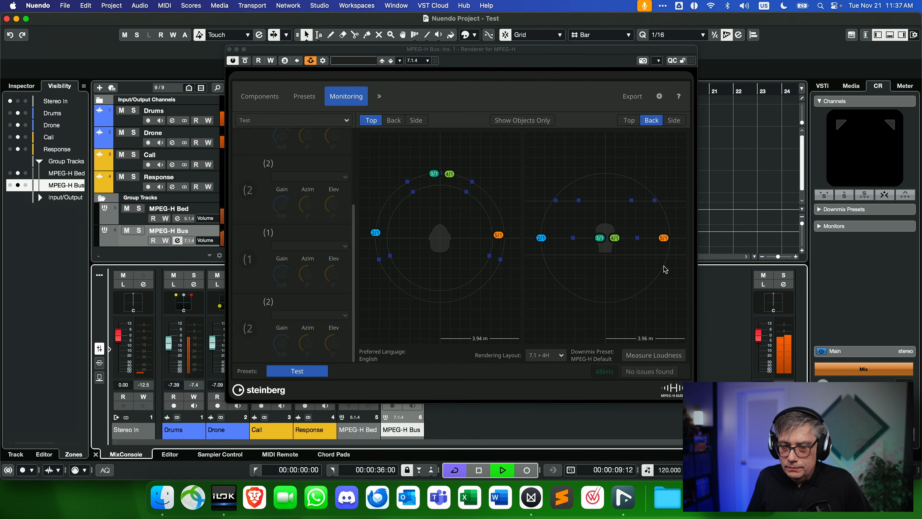
left_click(270, 96)
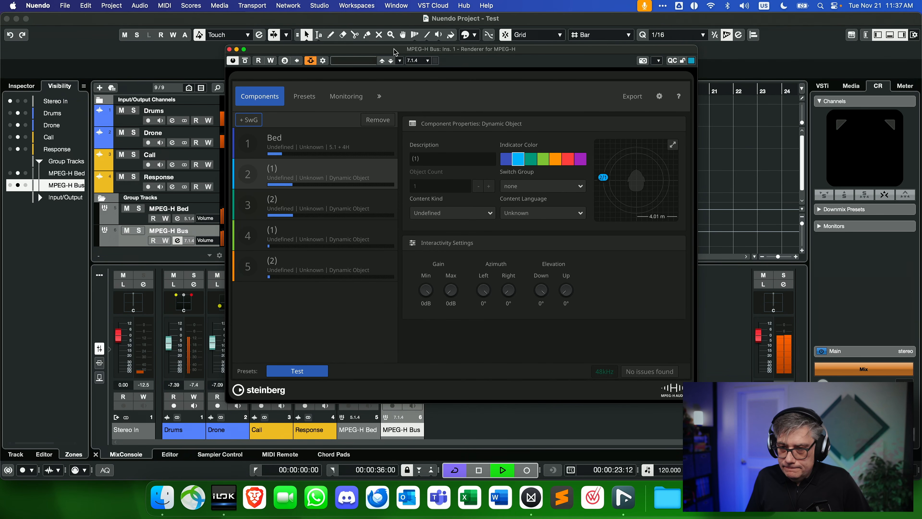
left_click_drag(395, 53, 581, 50)
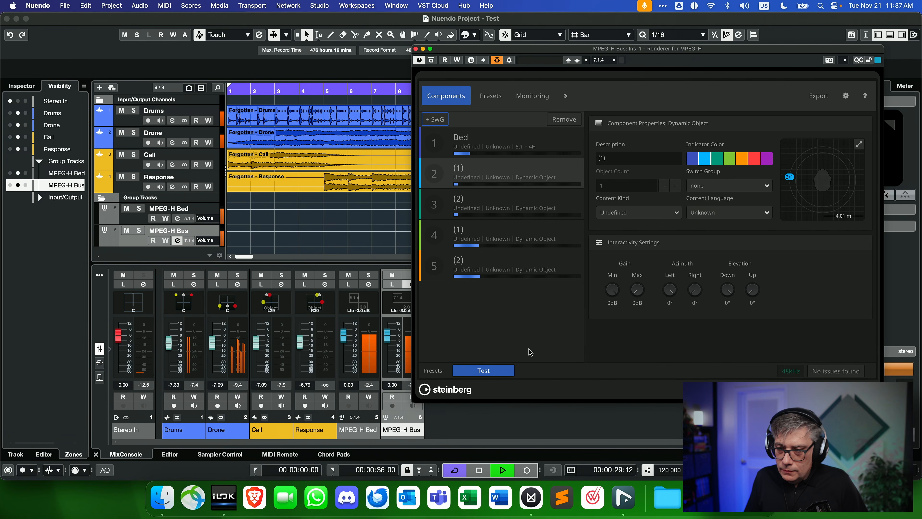
key("space")
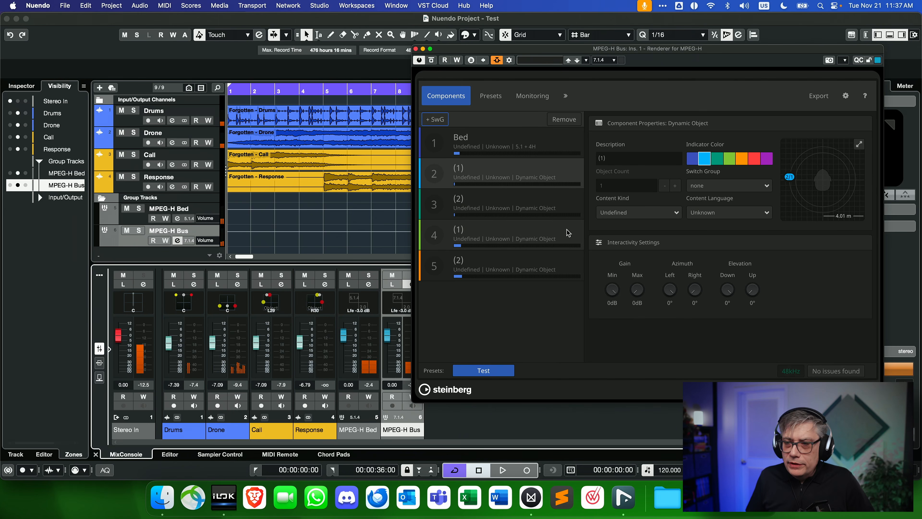
Step: Move the renderer window clear of the mixer and play the project to compare channel and component levels
left_click_drag(499, 51, 545, 38)
left_click(260, 134)
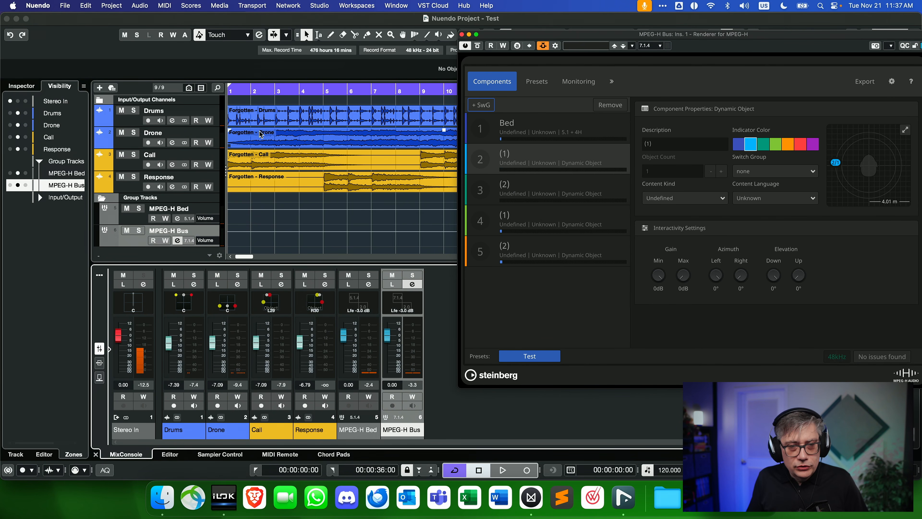
key("space")
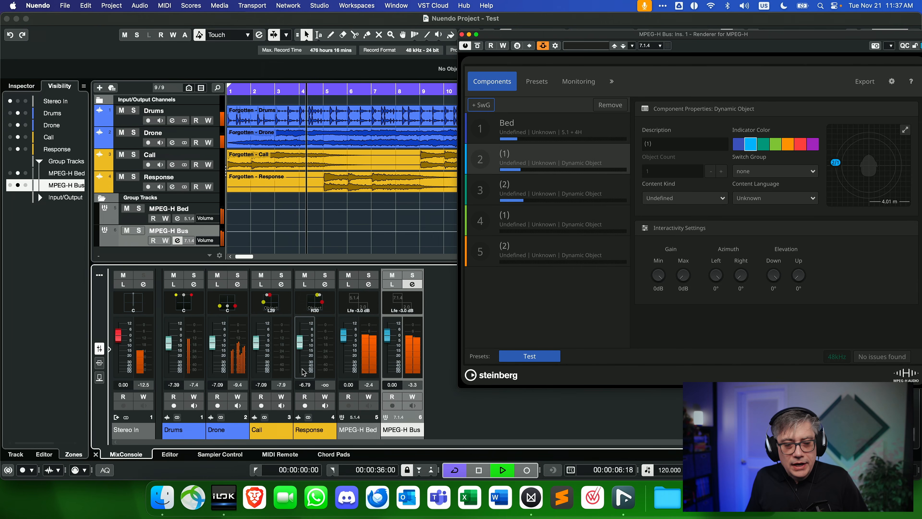
key("space")
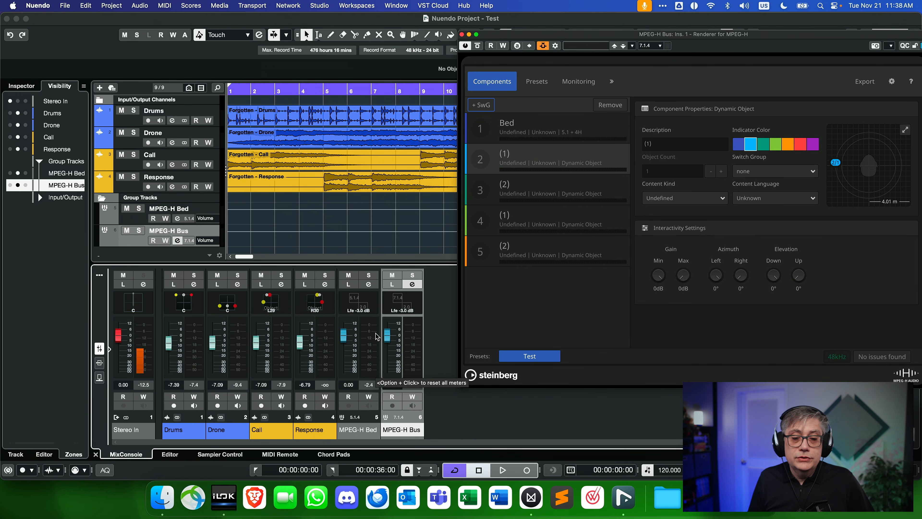
Step: Set the global meter position of the mixer channels to Post-Fader and restart playback
right_click(283, 348)
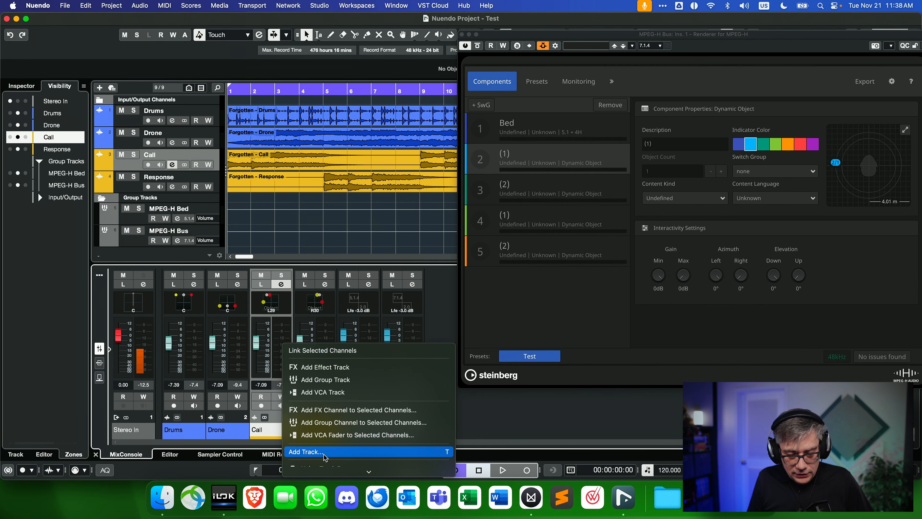
mouse_move(332, 458)
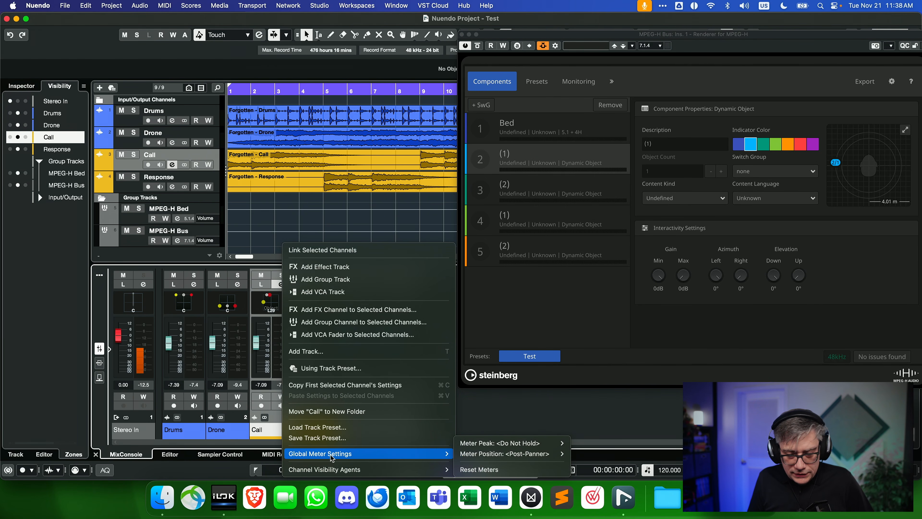
mouse_move(491, 458)
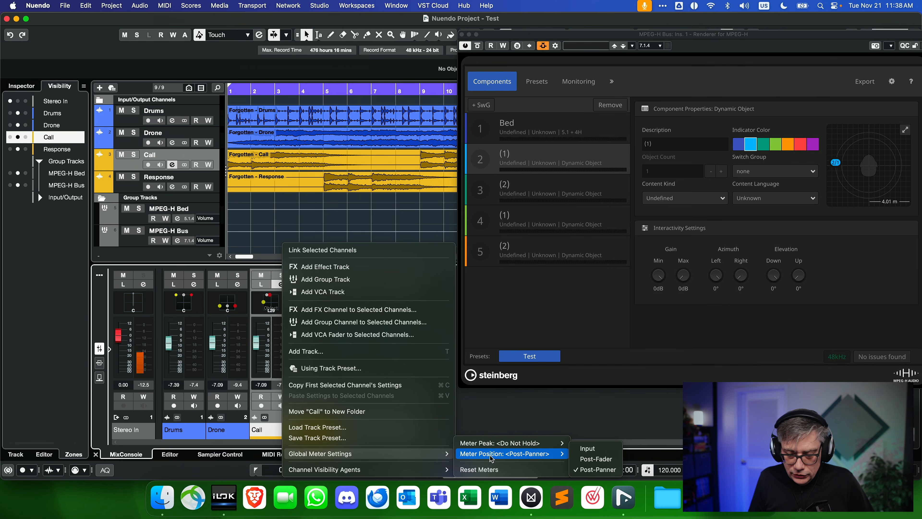
left_click(594, 459)
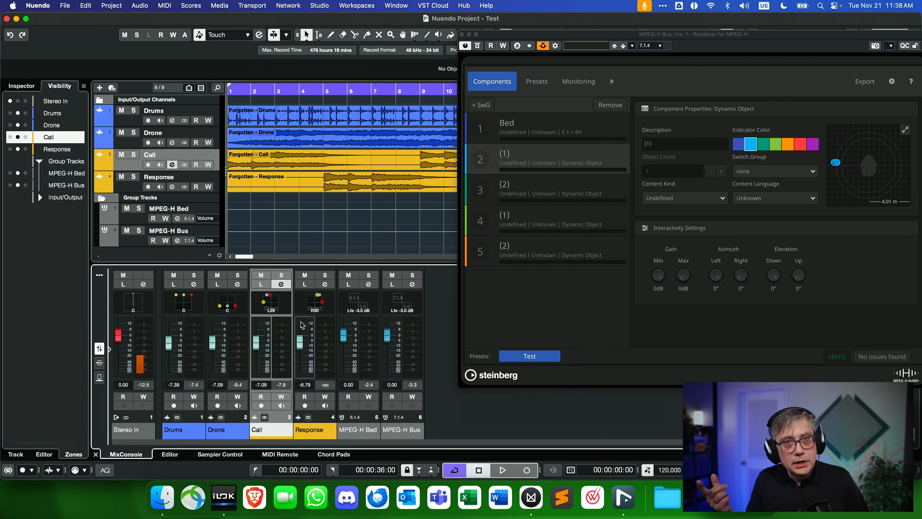
key("space")
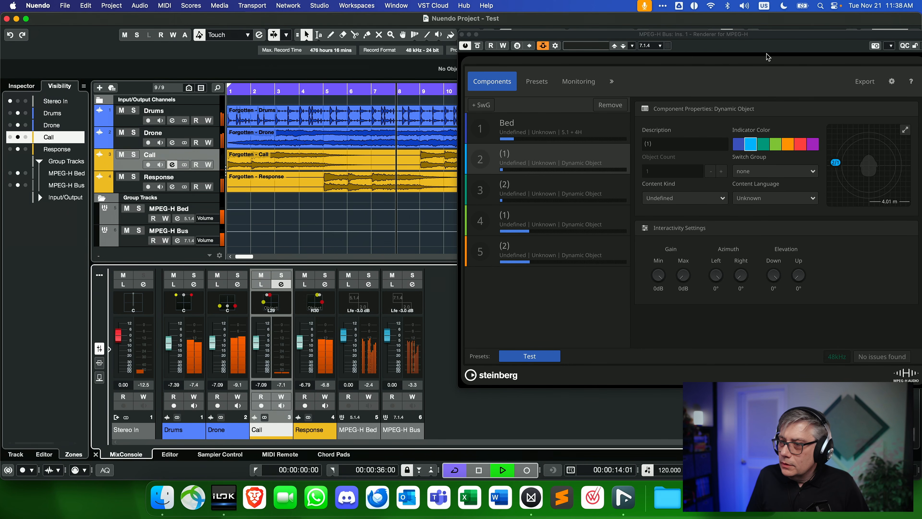
Step: Move the renderer window back over the project window and stop playback
left_click_drag(775, 39, 609, 48)
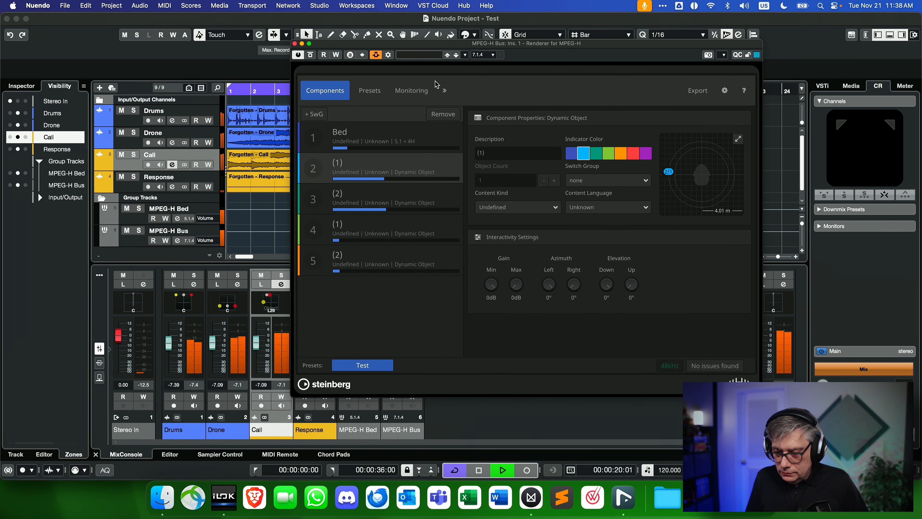
key("space")
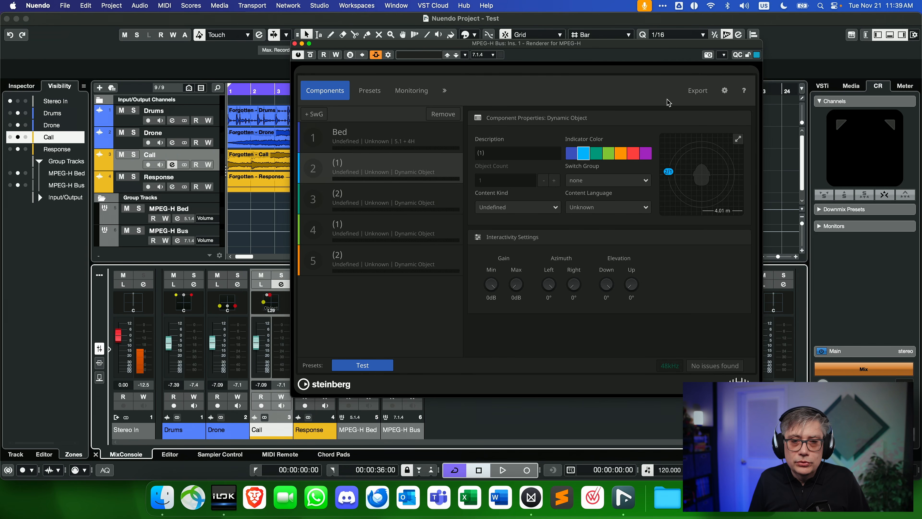
Step: Open the ADM Authoring window, start its ADM file export and bring up the MPEG-H renderer's export settings
left_click(109, 6)
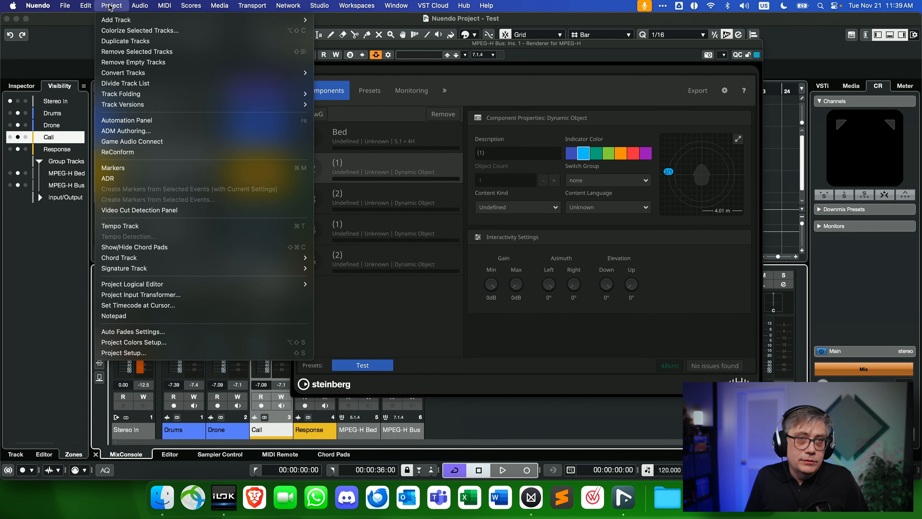
left_click(137, 132)
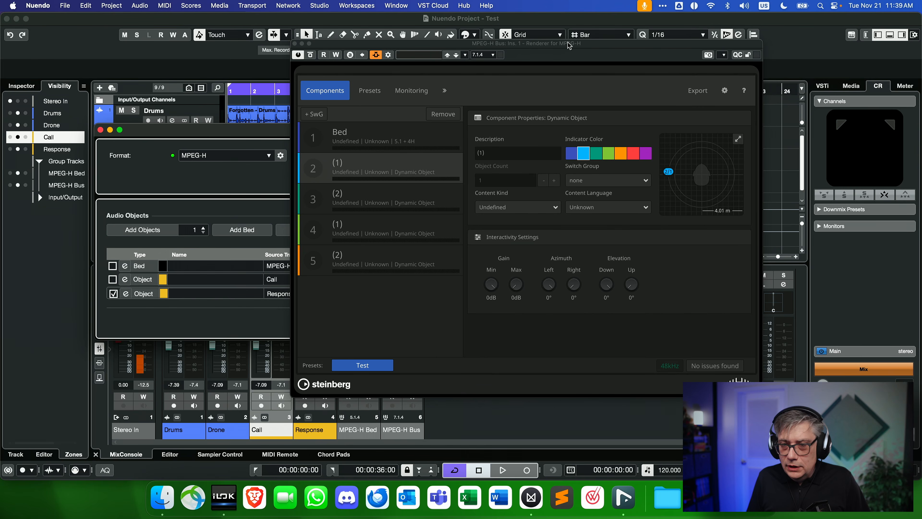
left_click(294, 43)
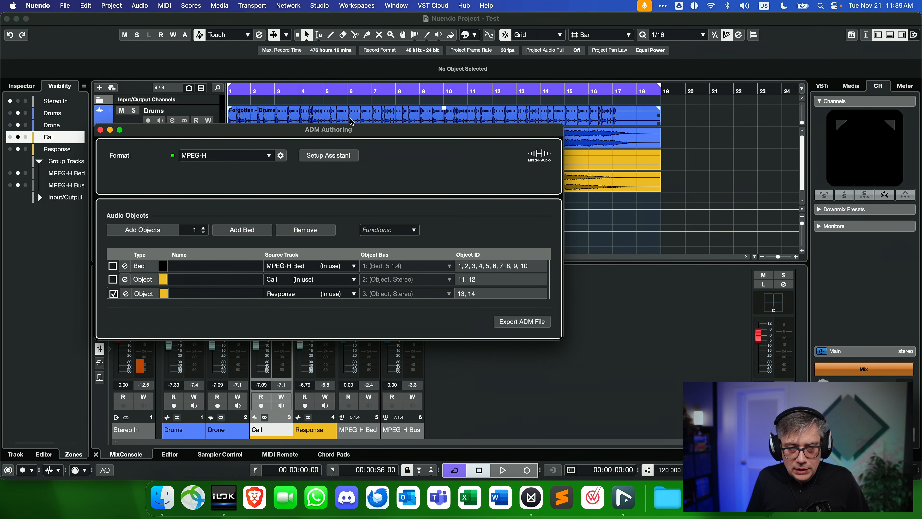
left_click_drag(365, 130, 409, 64)
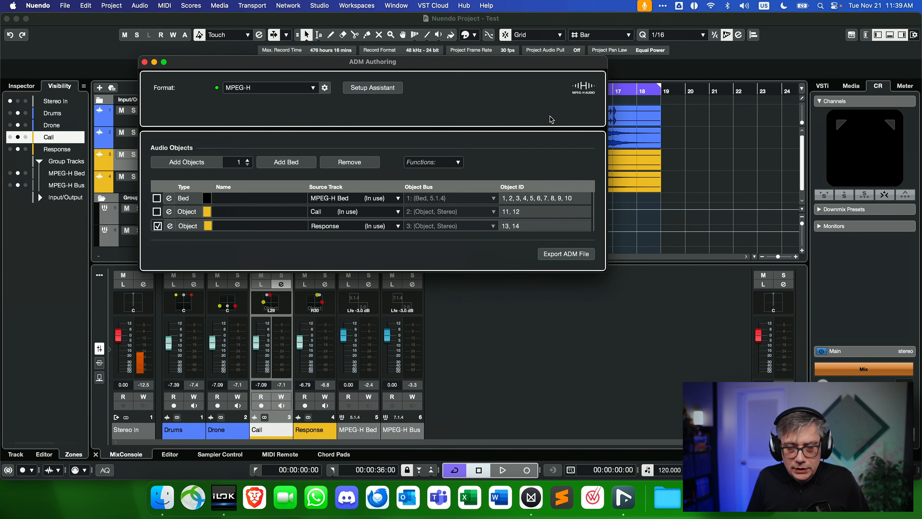
left_click(564, 254)
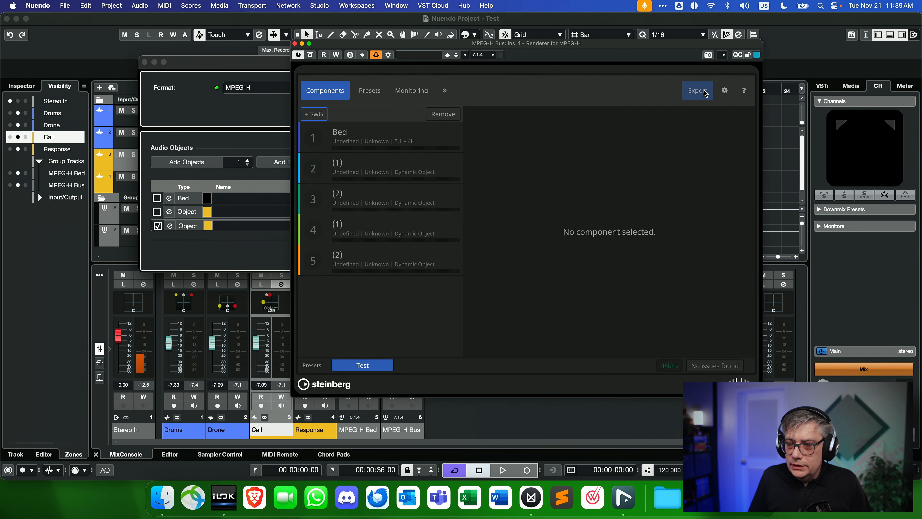
left_click(698, 91)
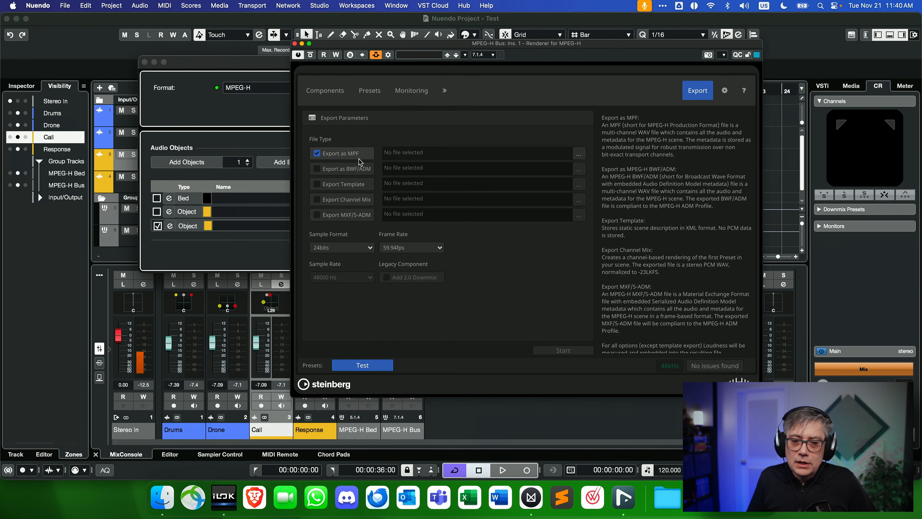
Step: Export the scene as an MPF file named Test MPEG-H on the Desktop and close the export report
left_click(579, 154)
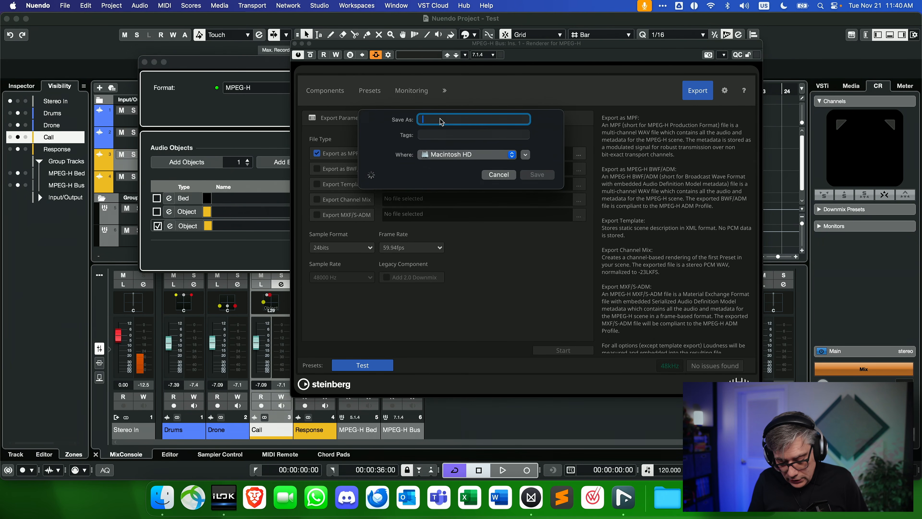
left_click(512, 155)
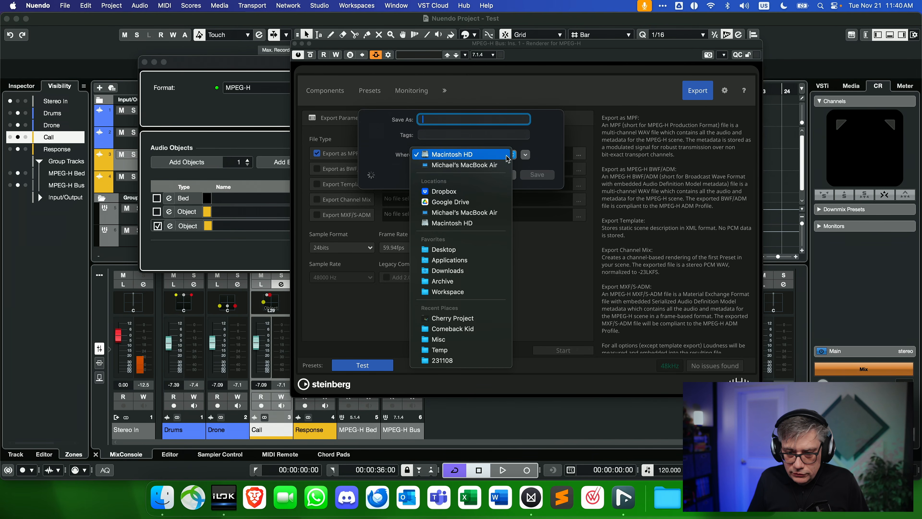
left_click(452, 250)
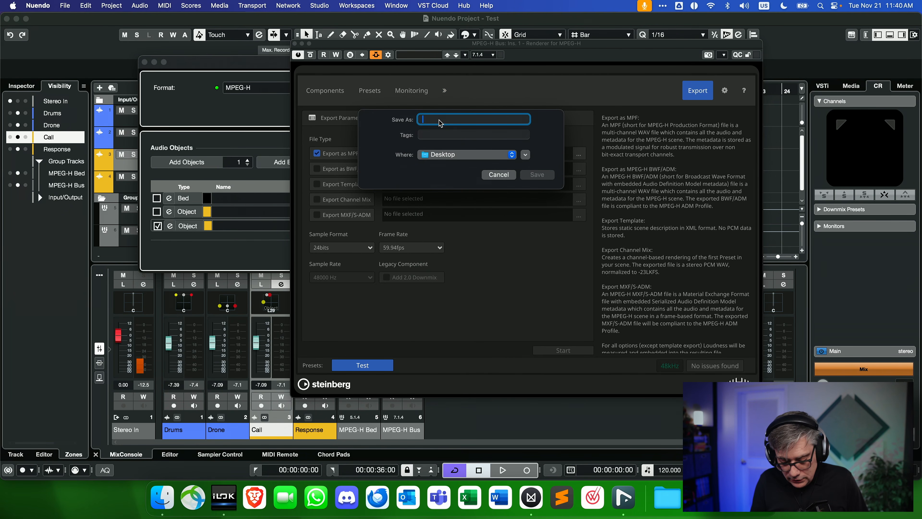
type("Test MPEG-H")
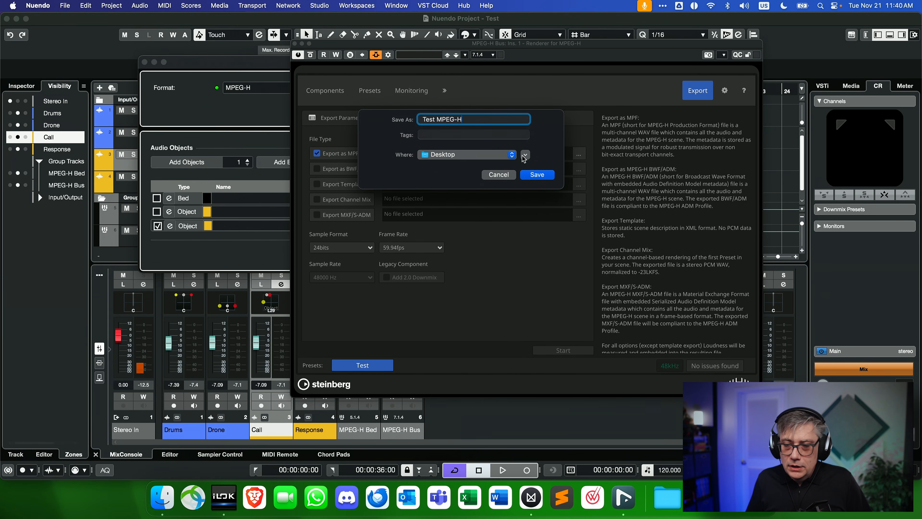
left_click(548, 178)
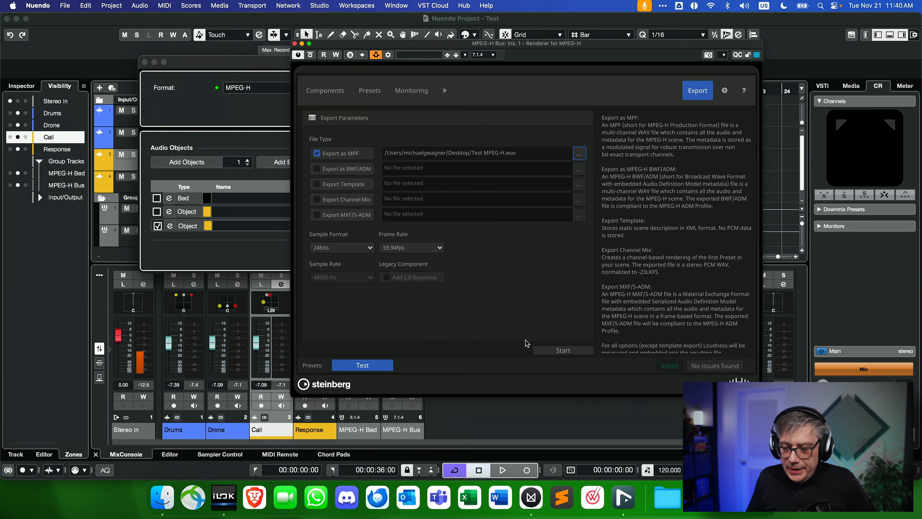
left_click(564, 350)
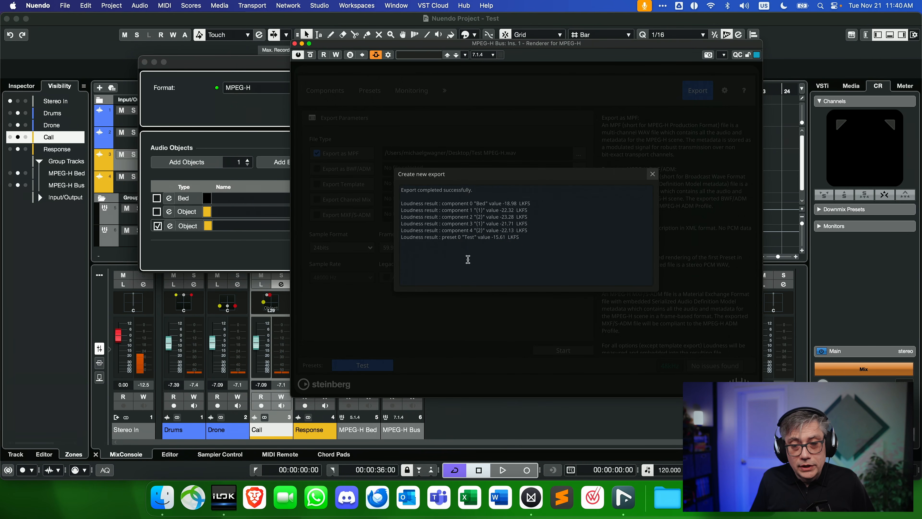
left_click(653, 176)
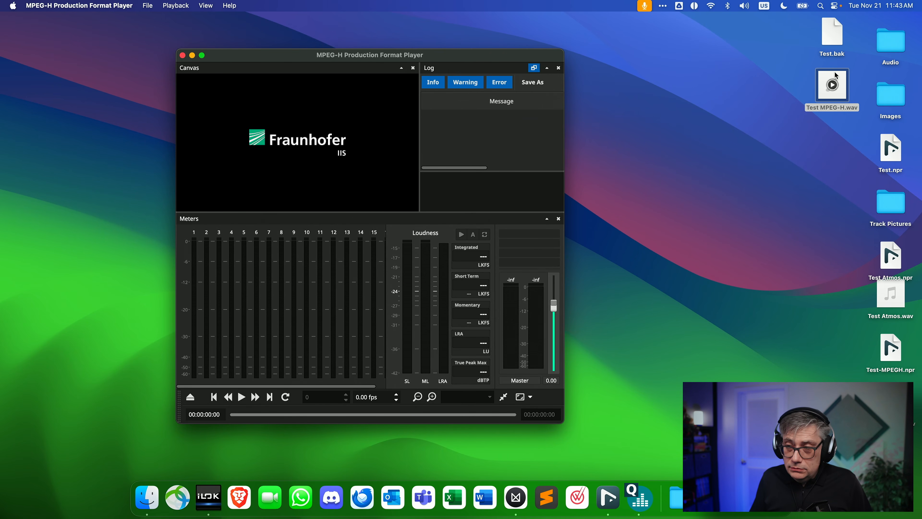
Step: Load Test MPEG-H.wav from the Desktop into the MPEG-H Production Format Player and start playback
left_click_drag(838, 71, 291, 120)
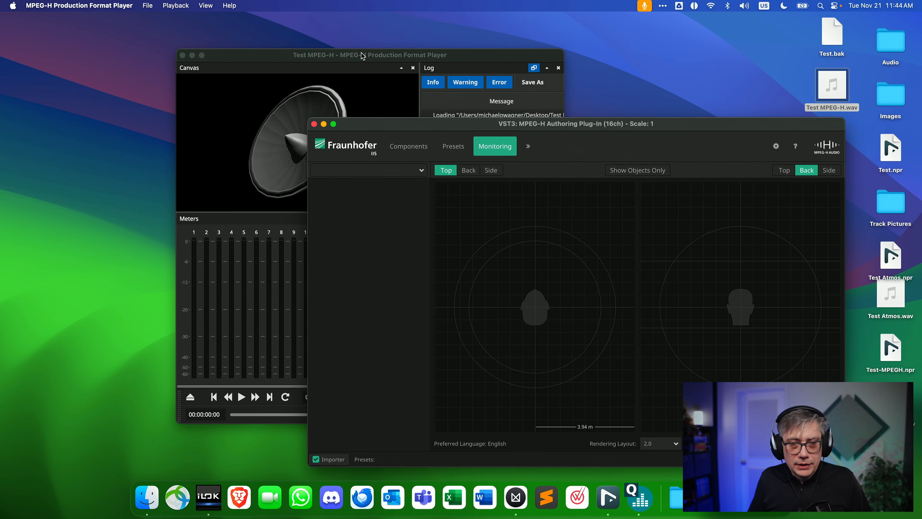
left_click_drag(360, 56, 273, 37)
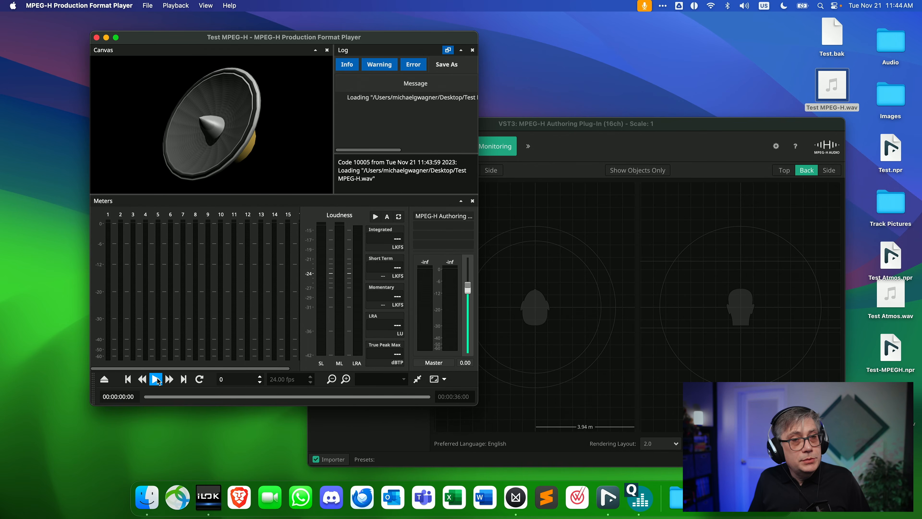
left_click(156, 379)
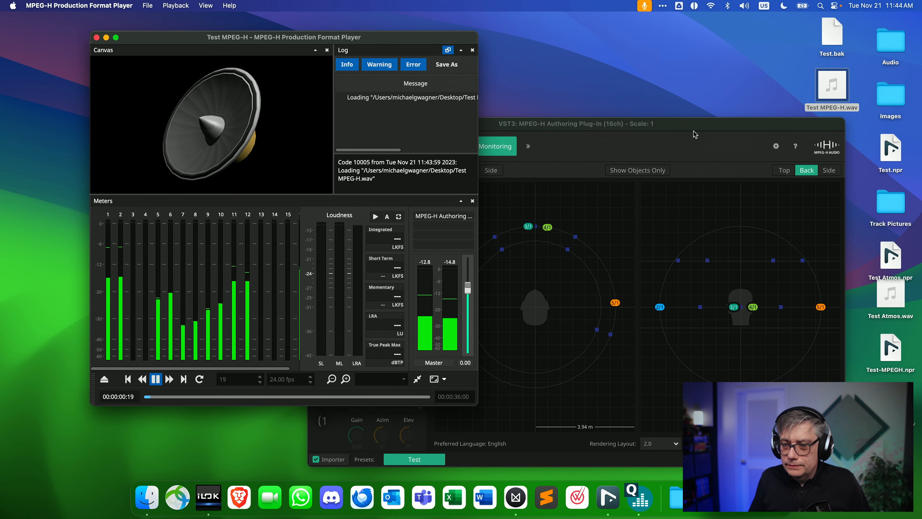
Step: Arrange the player and authoring plug-in windows, check the level meters across all 16 channels and stop playback
left_click_drag(693, 128, 709, 105)
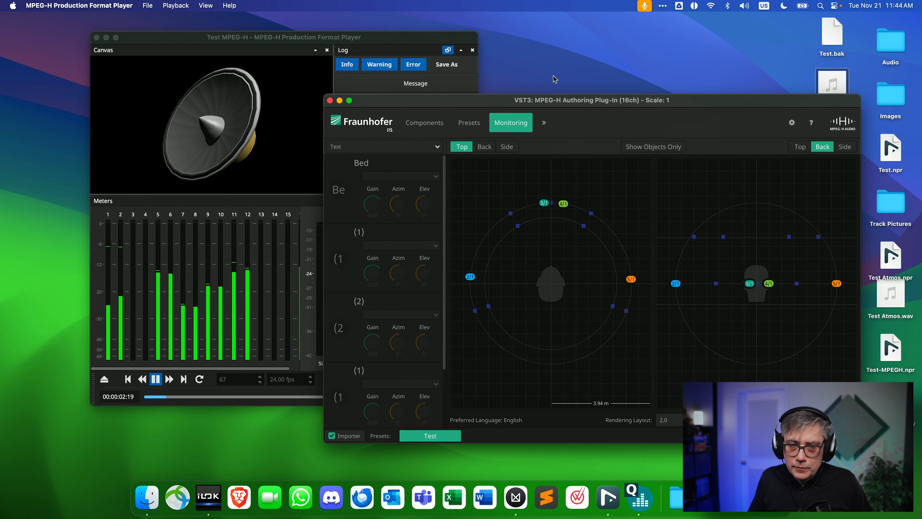
left_click_drag(370, 36, 346, 30)
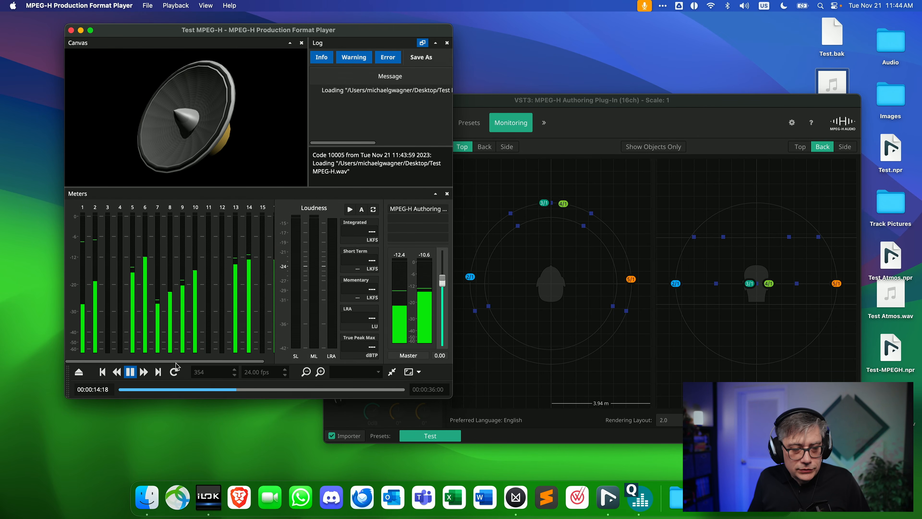
scroll(262, 313, "right", 1)
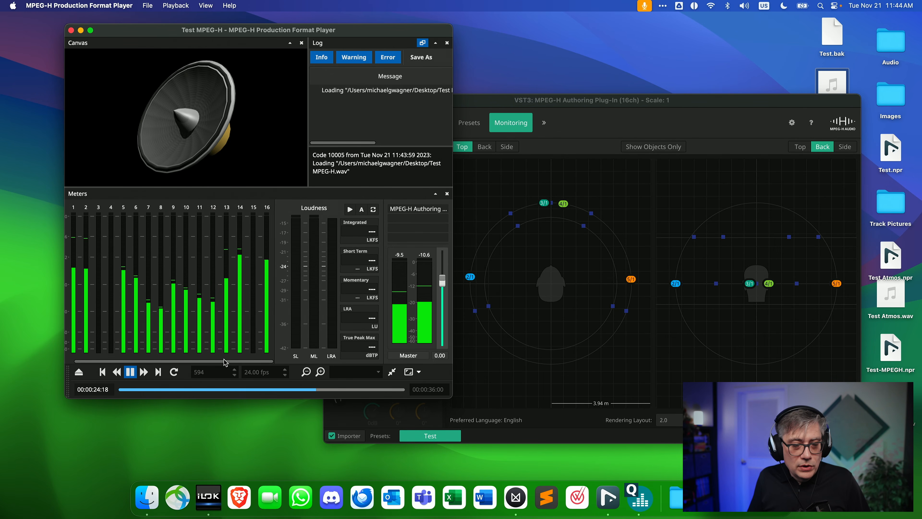
left_click_drag(225, 362, 207, 363)
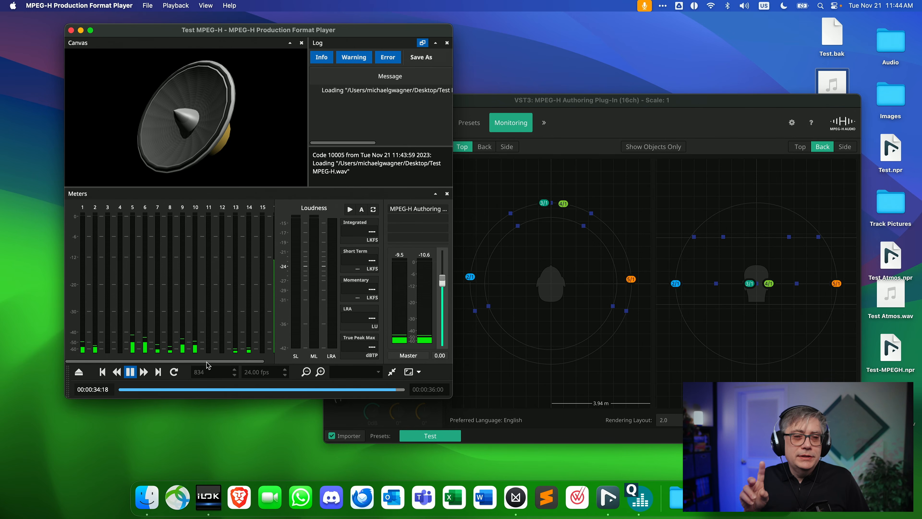
key("space")
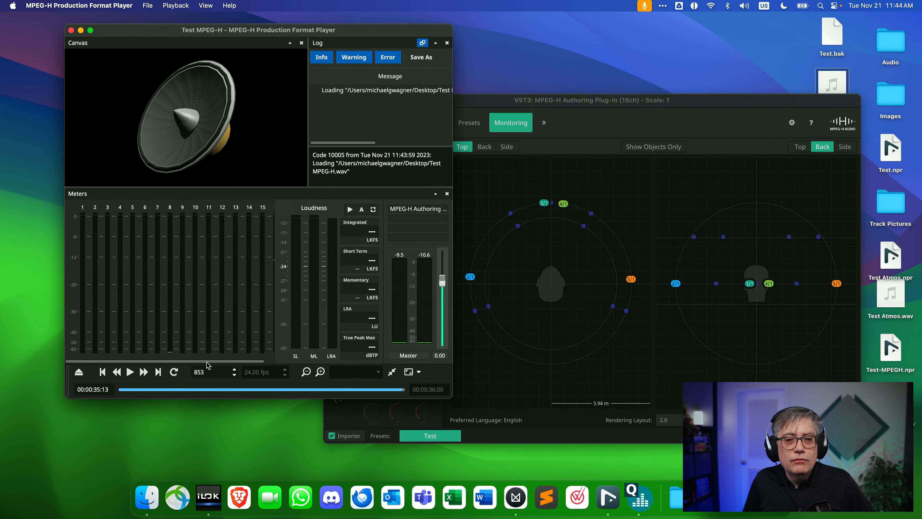